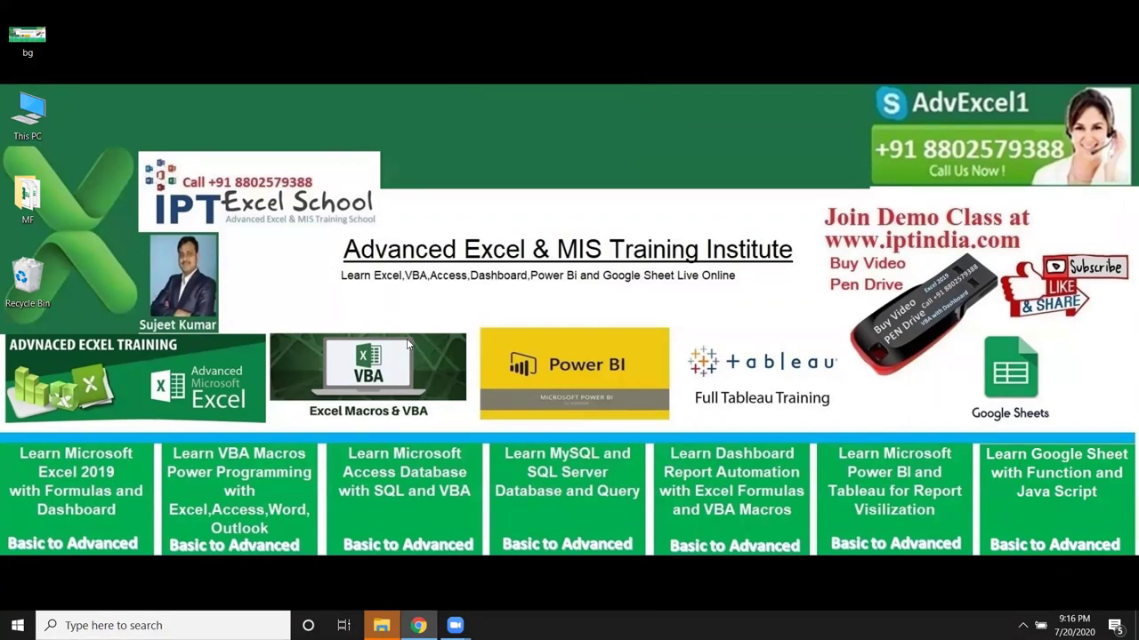
Search 'excel' from the taskbar, then bring the Chrome window with YouTube Studio forward
{"action": "left_click", "coordinate": [169, 623]}
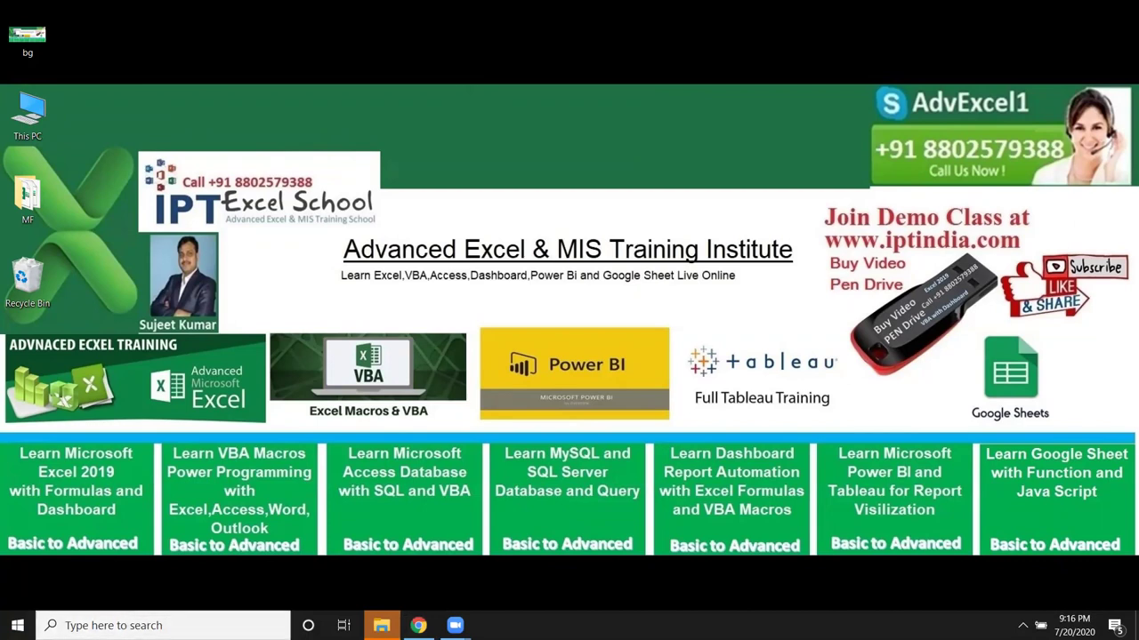
{"action": "type", "text": "exce"}
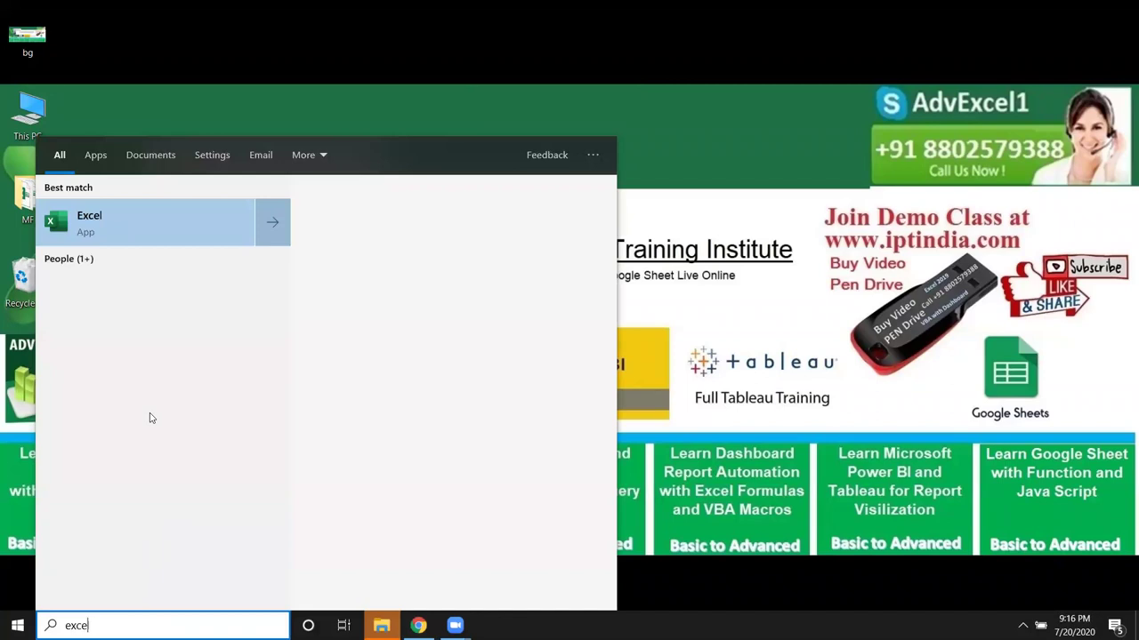
{"action": "type", "text": "l"}
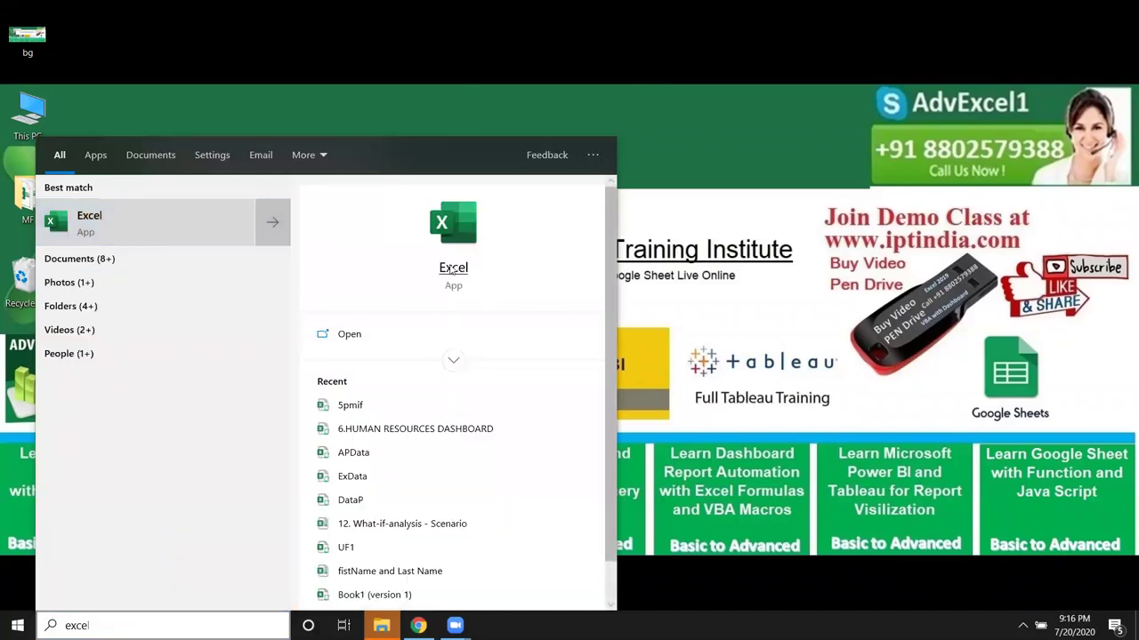
{"action": "left_click", "coordinate": [418, 626]}
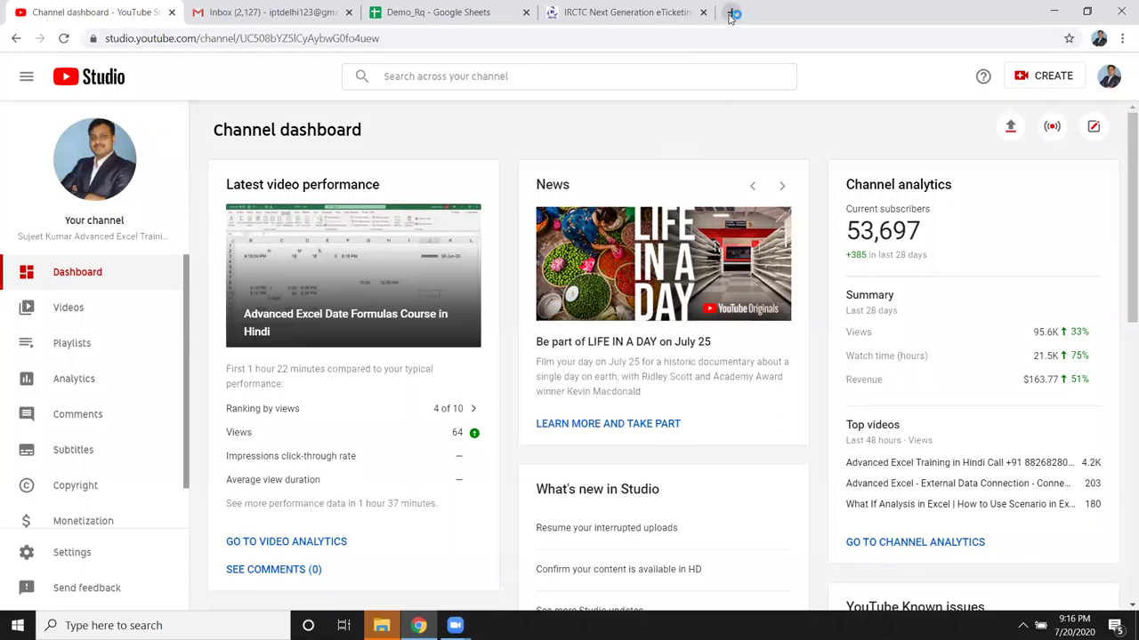
In a new Chrome tab, search Google for 'excel vba functions list'
{"action": "left_click", "coordinate": [731, 12]}
{"action": "type", "text": "exce"}
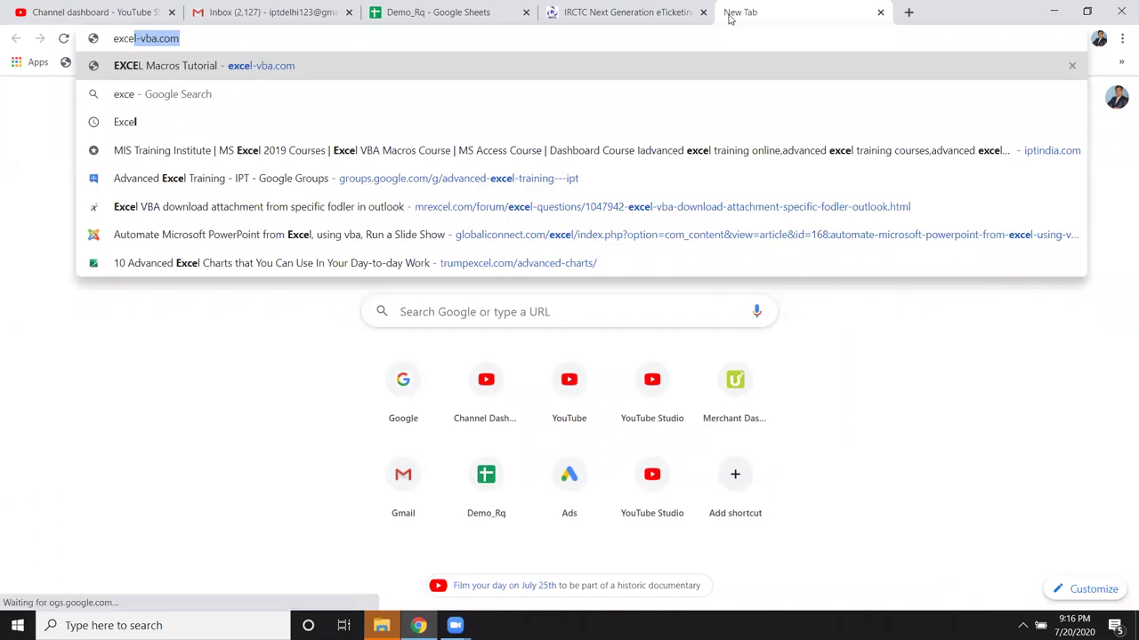
{"action": "type", "text": "l "}
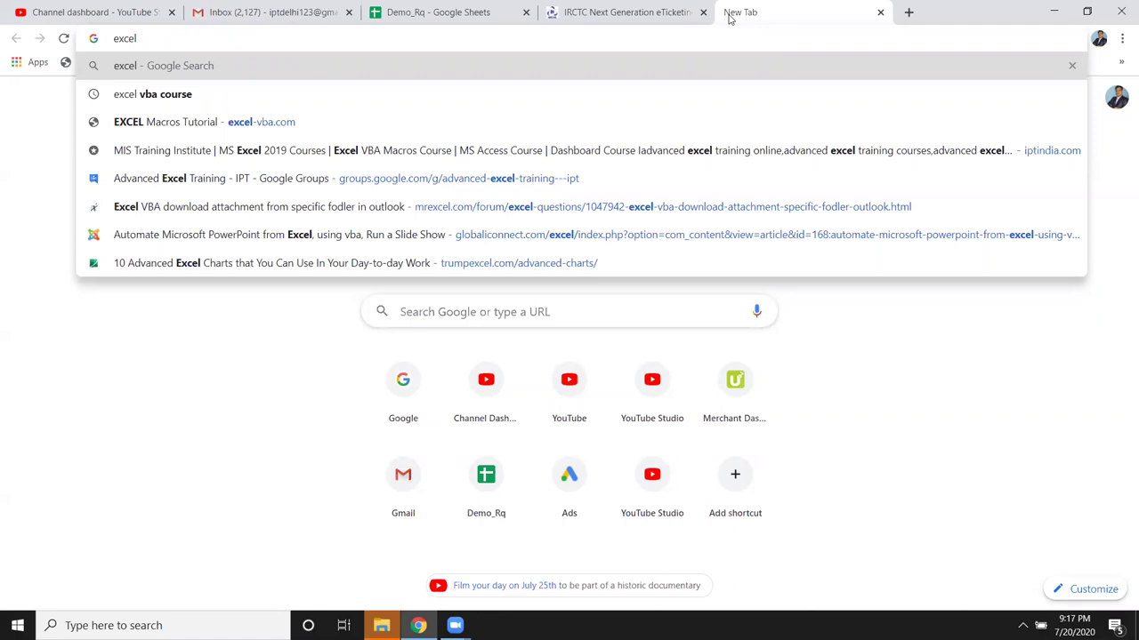
{"action": "type", "text": "vba"}
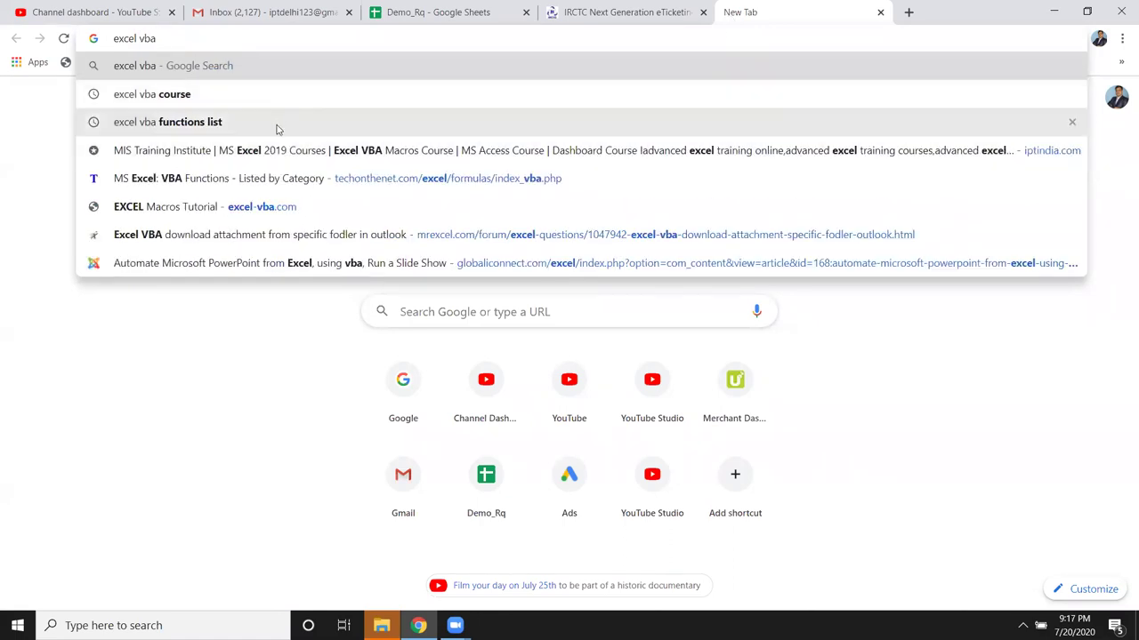
{"action": "key", "text": "Down"}
{"action": "key", "text": "Down"}
{"action": "key", "text": "Return"}
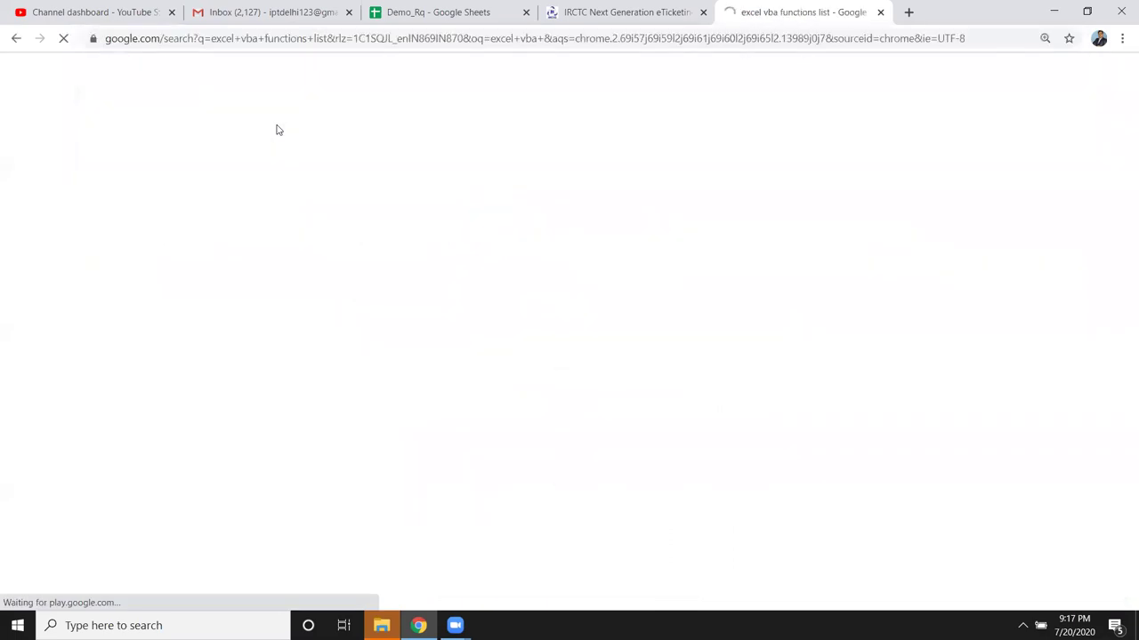
Open the TechOnTheNet MS Excel VBA Functions list result and scroll down the page
{"action": "left_click", "coordinate": [267, 491]}
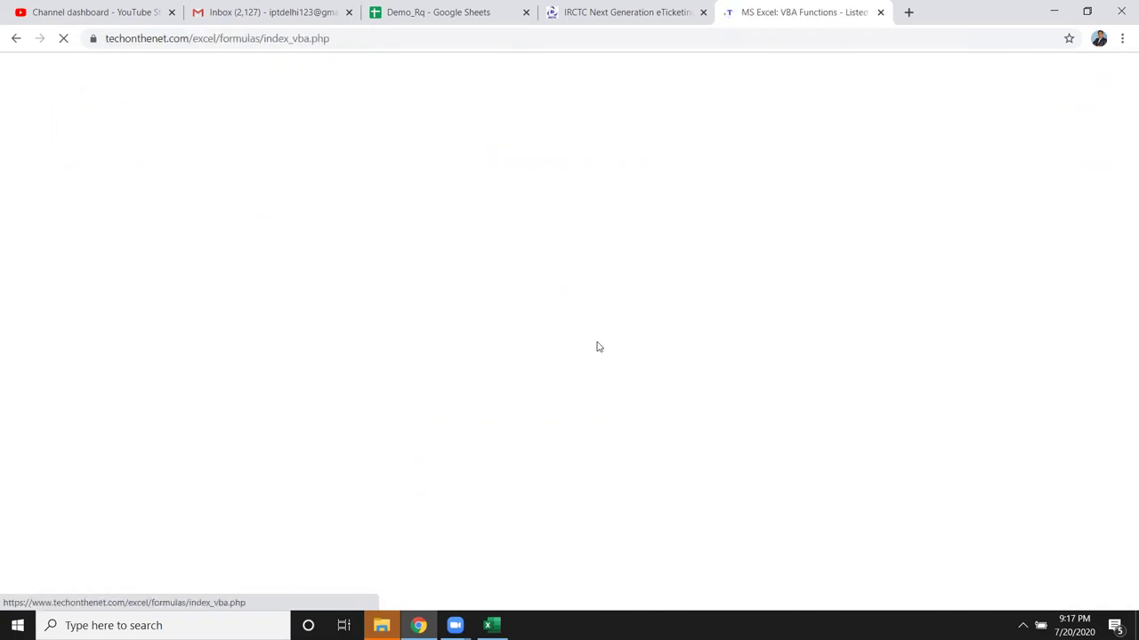
{"action": "scroll", "coordinate": [579, 386], "scroll_direction": "down", "scroll_amount": 3}
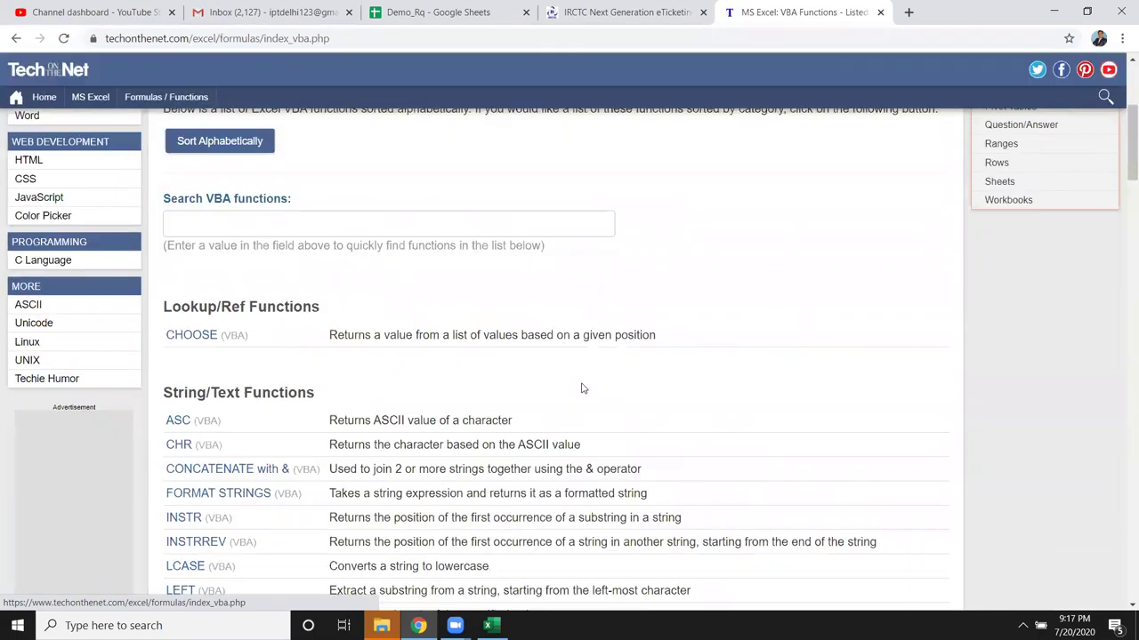
{"action": "scroll", "coordinate": [584, 384], "scroll_direction": "down", "scroll_amount": 3}
{"action": "scroll", "coordinate": [533, 364], "scroll_direction": "down", "scroll_amount": 3}
{"action": "scroll", "coordinate": [438, 317], "scroll_direction": "down", "scroll_amount": 1}
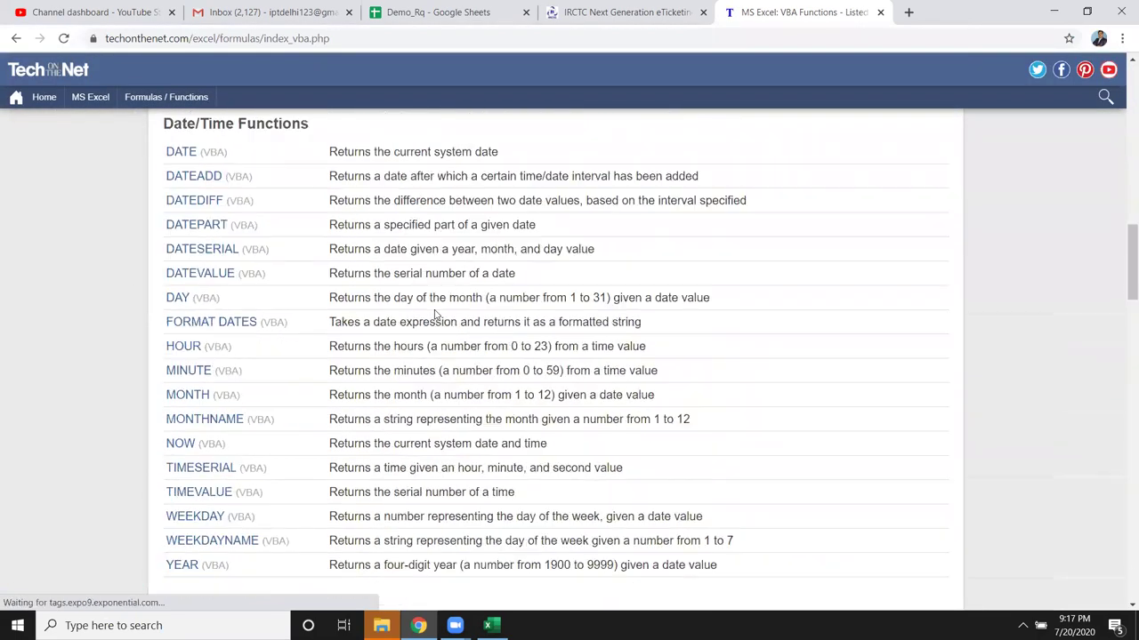
{"action": "scroll", "coordinate": [377, 259], "scroll_direction": "down", "scroll_amount": 3}
{"action": "scroll", "coordinate": [376, 260], "scroll_direction": "down", "scroll_amount": 2}
Scroll to Information Functions and open the ENVIRON link in a new tab
{"action": "scroll", "coordinate": [374, 263], "scroll_direction": "up", "scroll_amount": 2}
{"action": "scroll", "coordinate": [374, 266], "scroll_direction": "down", "scroll_amount": 1}
{"action": "scroll", "coordinate": [516, 361], "scroll_direction": "down", "scroll_amount": 3}
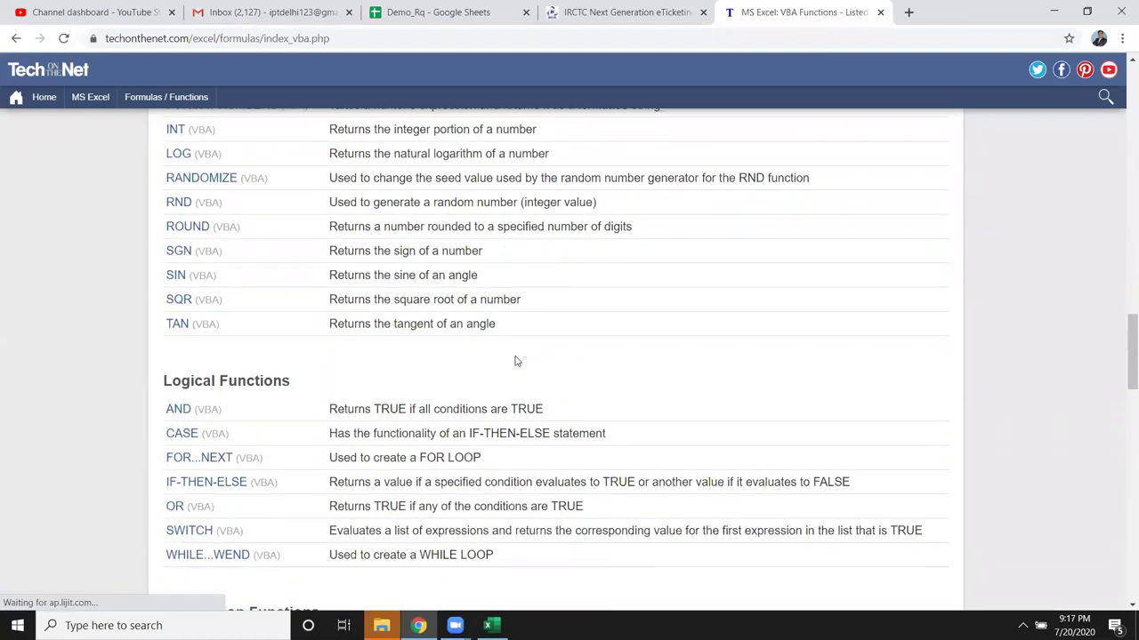
{"action": "scroll", "coordinate": [386, 313], "scroll_direction": "down", "scroll_amount": 2}
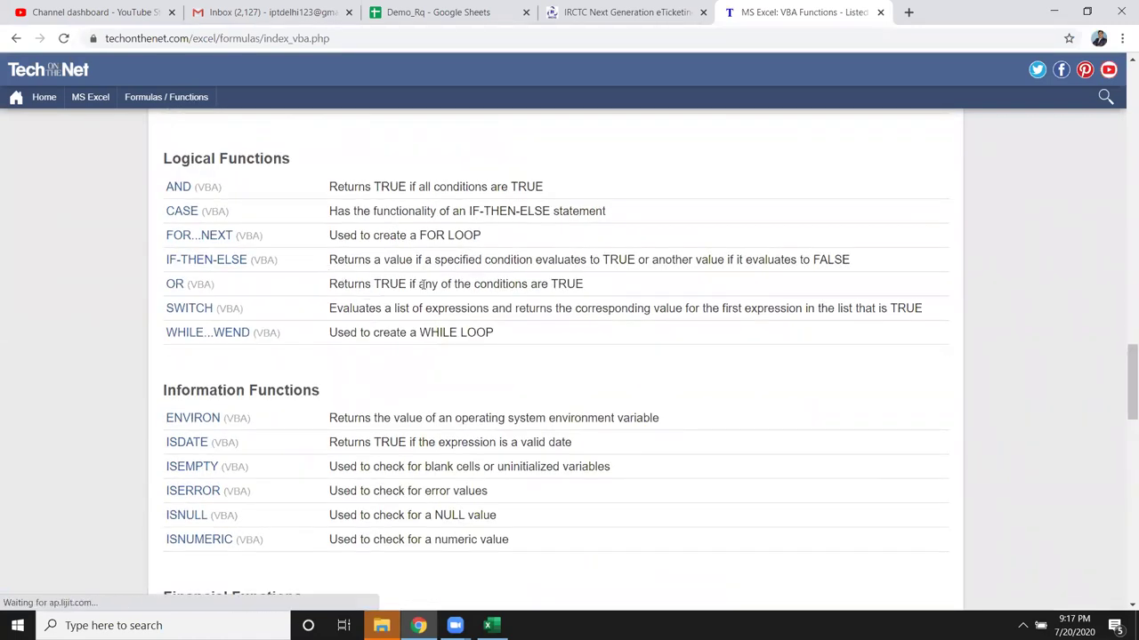
{"action": "scroll", "coordinate": [400, 288], "scroll_direction": "down", "scroll_amount": 3}
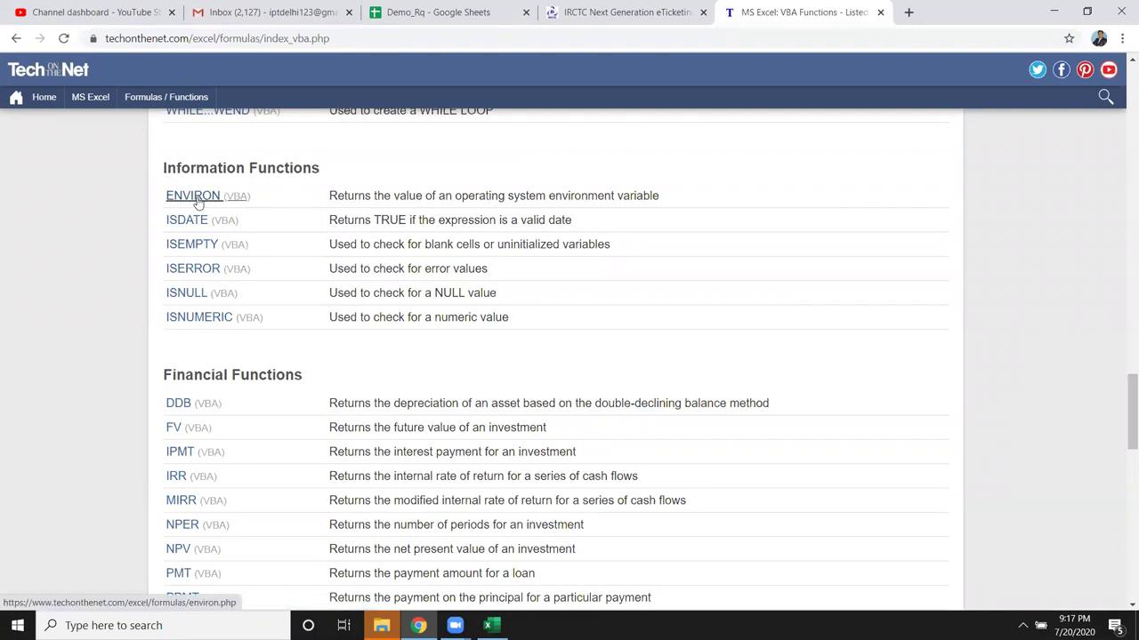
{"action": "right_click", "coordinate": [189, 200]}
{"action": "left_click", "coordinate": [210, 212]}
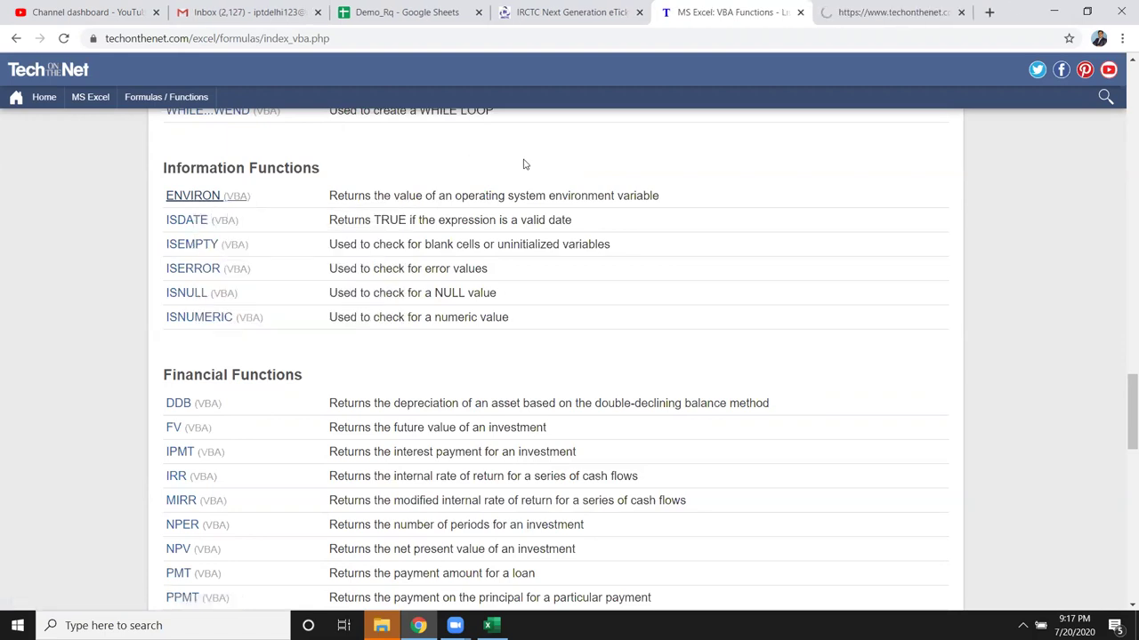
Switch to the ENVIRON page and highlight the ALLUSERSPROFILE and APPDATA sample results
{"action": "left_click", "coordinate": [884, 16]}
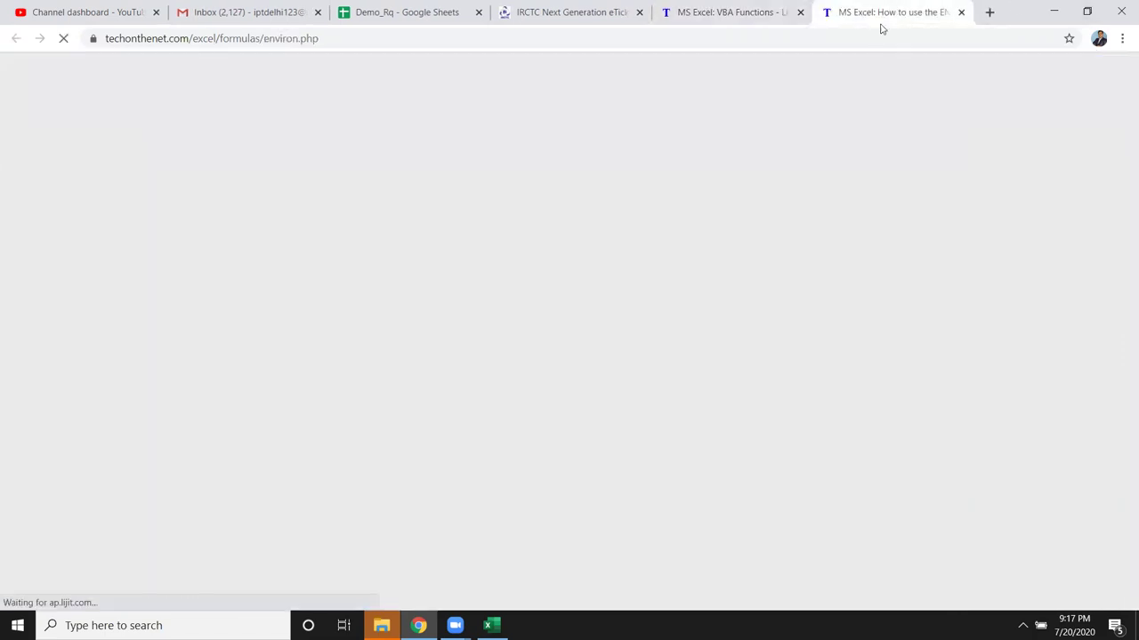
{"action": "scroll", "coordinate": [827, 254], "scroll_direction": "down", "scroll_amount": 3}
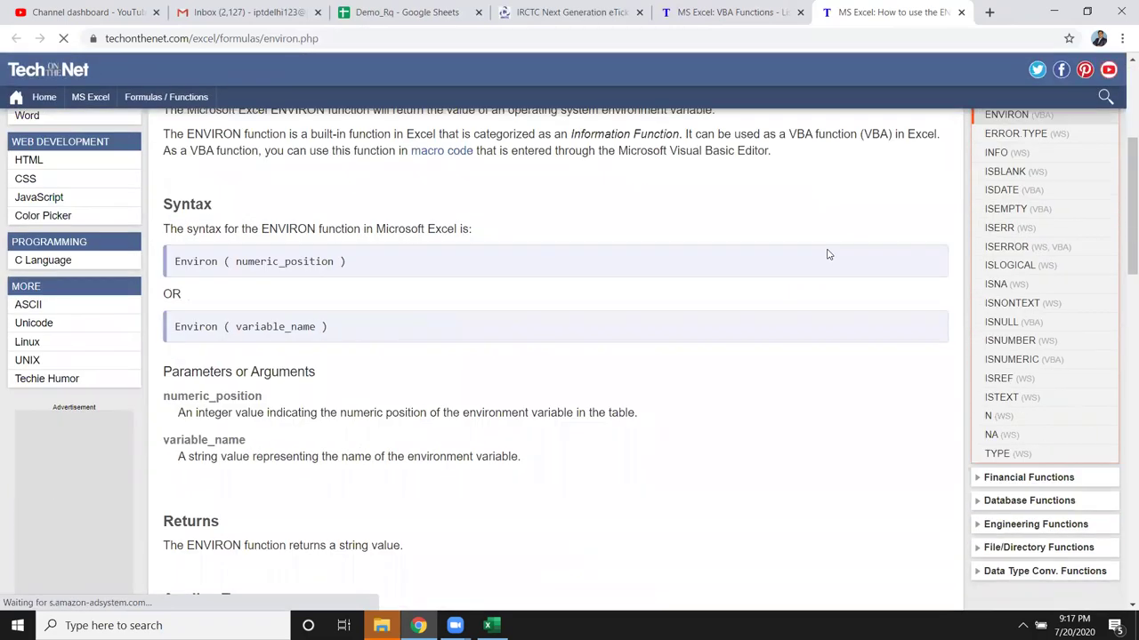
{"action": "scroll", "coordinate": [823, 265], "scroll_direction": "down", "scroll_amount": 1}
{"action": "scroll", "coordinate": [823, 265], "scroll_direction": "down", "scroll_amount": 2}
{"action": "scroll", "coordinate": [823, 265], "scroll_direction": "down", "scroll_amount": 2}
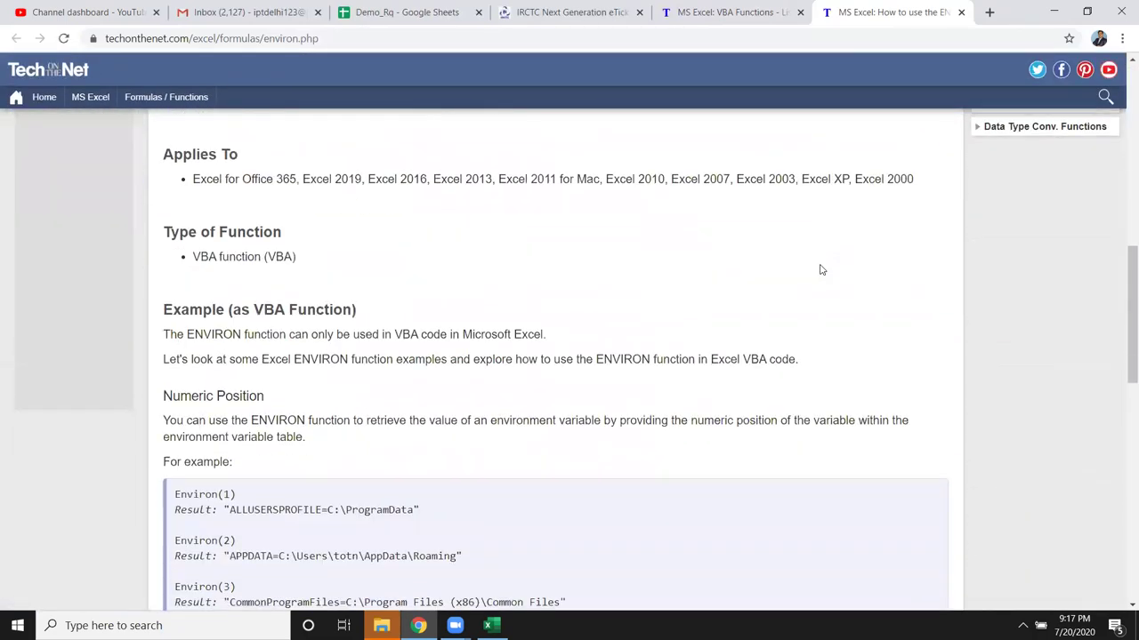
{"action": "scroll", "coordinate": [821, 270], "scroll_direction": "down", "scroll_amount": 2}
{"action": "scroll", "coordinate": [821, 269], "scroll_direction": "down", "scroll_amount": 1}
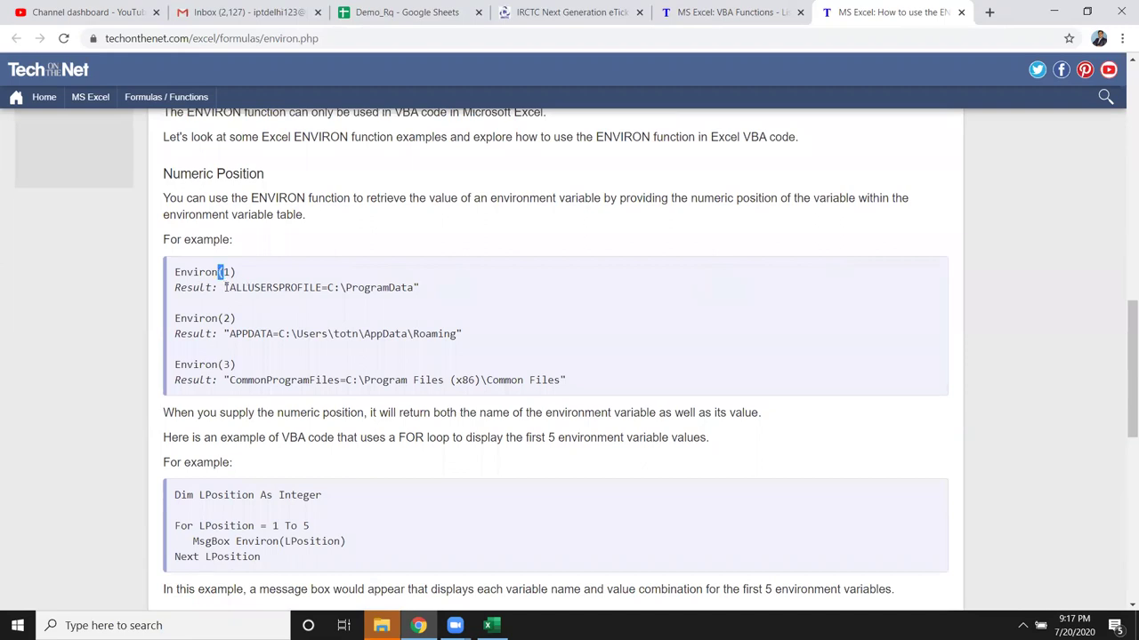
{"action": "left_click_drag", "start_coordinate": [228, 288], "coordinate": [421, 288]}
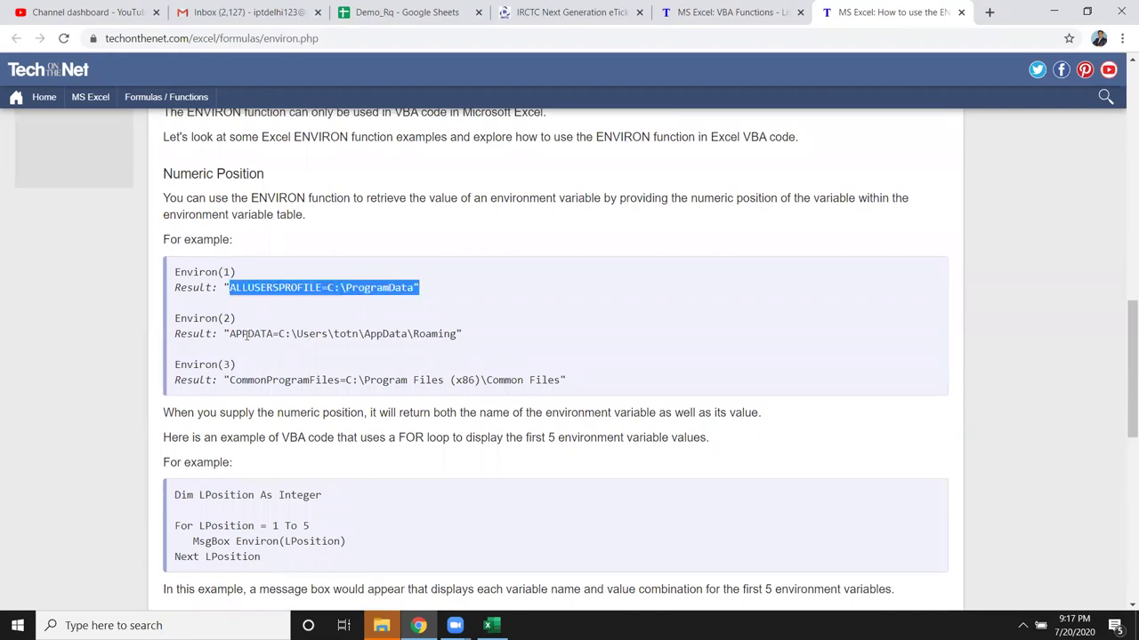
{"action": "left_click_drag", "start_coordinate": [230, 335], "coordinate": [459, 335]}
Highlight the Environ(3) result and the ALLUSERSPROFILE, APPDATA and CommonProgramFiles variables with their values
{"action": "scroll", "coordinate": [457, 336], "scroll_direction": "down", "scroll_amount": 1}
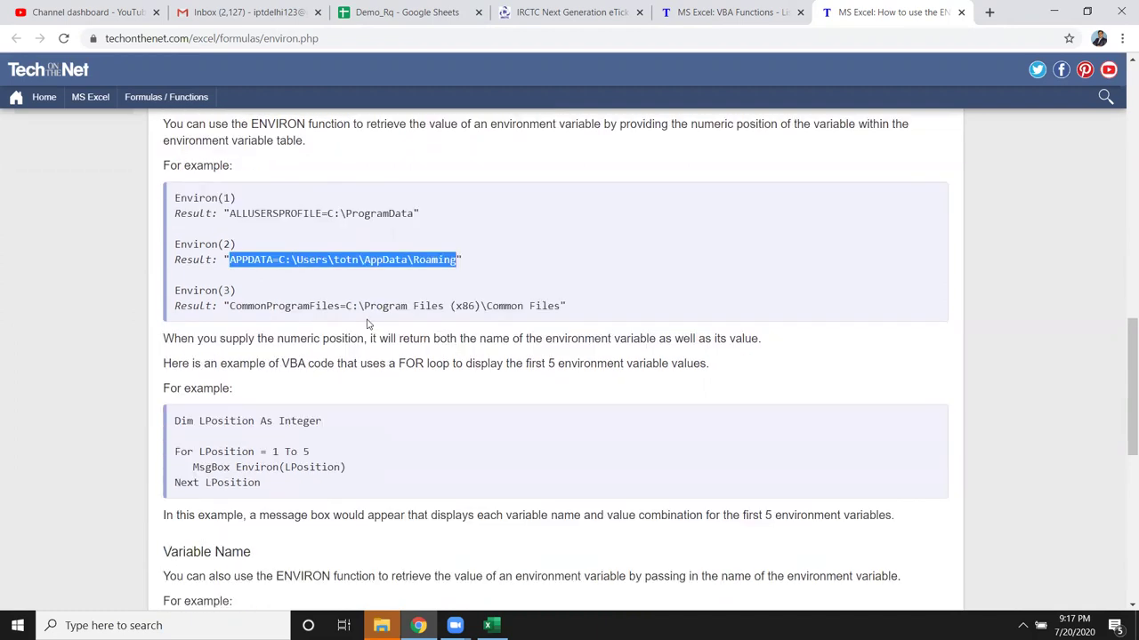
{"action": "left_click_drag", "start_coordinate": [207, 305], "coordinate": [510, 329]}
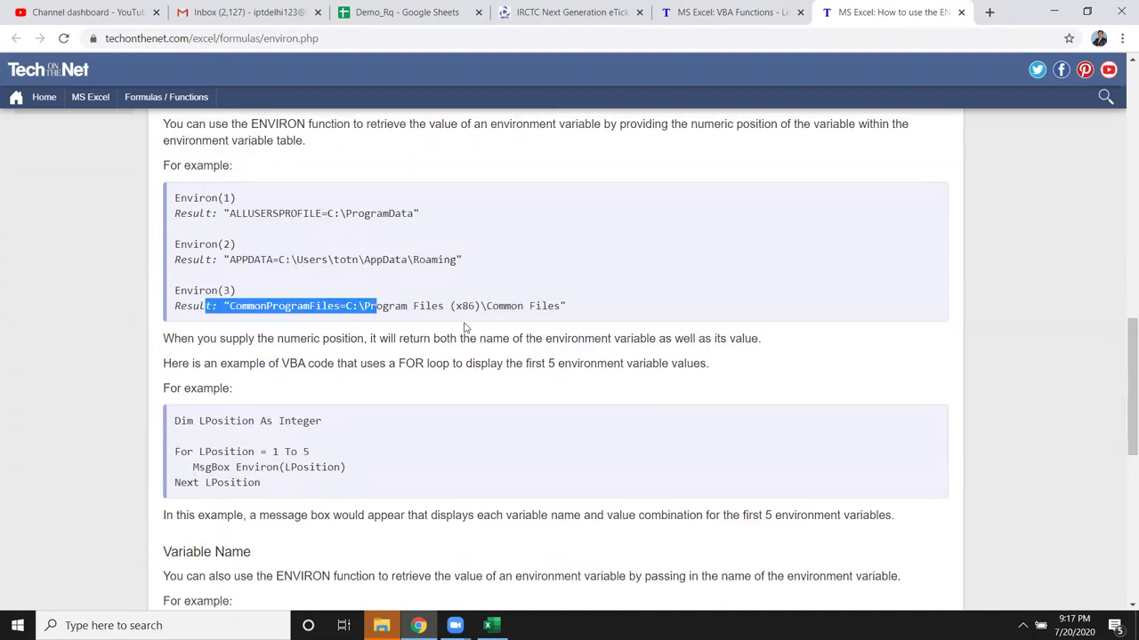
{"action": "scroll", "coordinate": [510, 329], "scroll_direction": "down", "scroll_amount": 4}
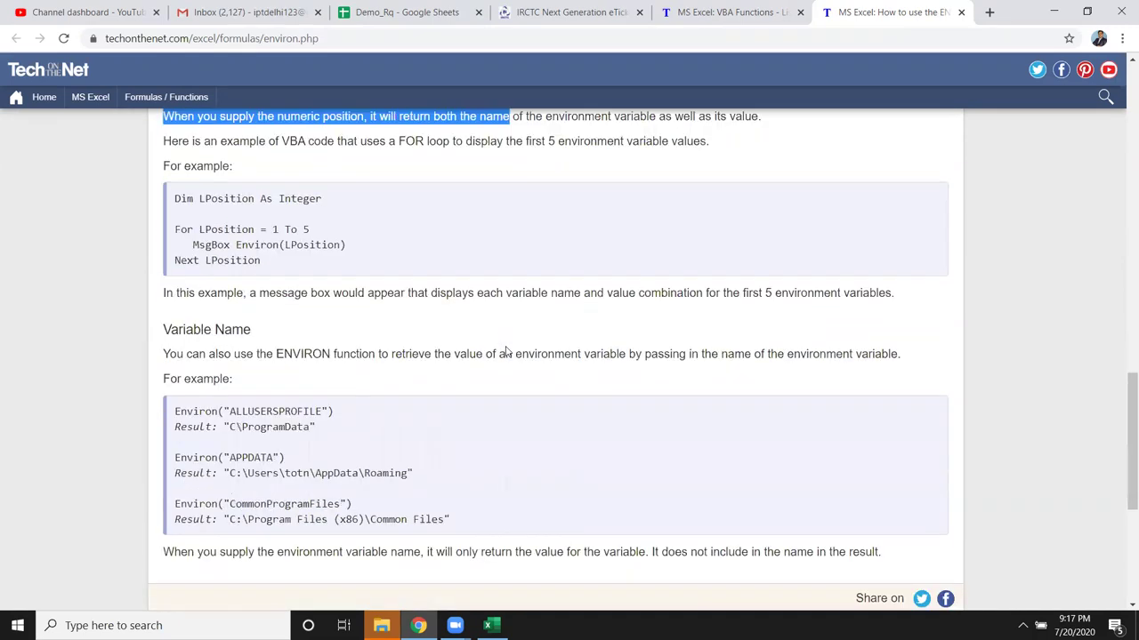
{"action": "double_click", "coordinate": [242, 337]}
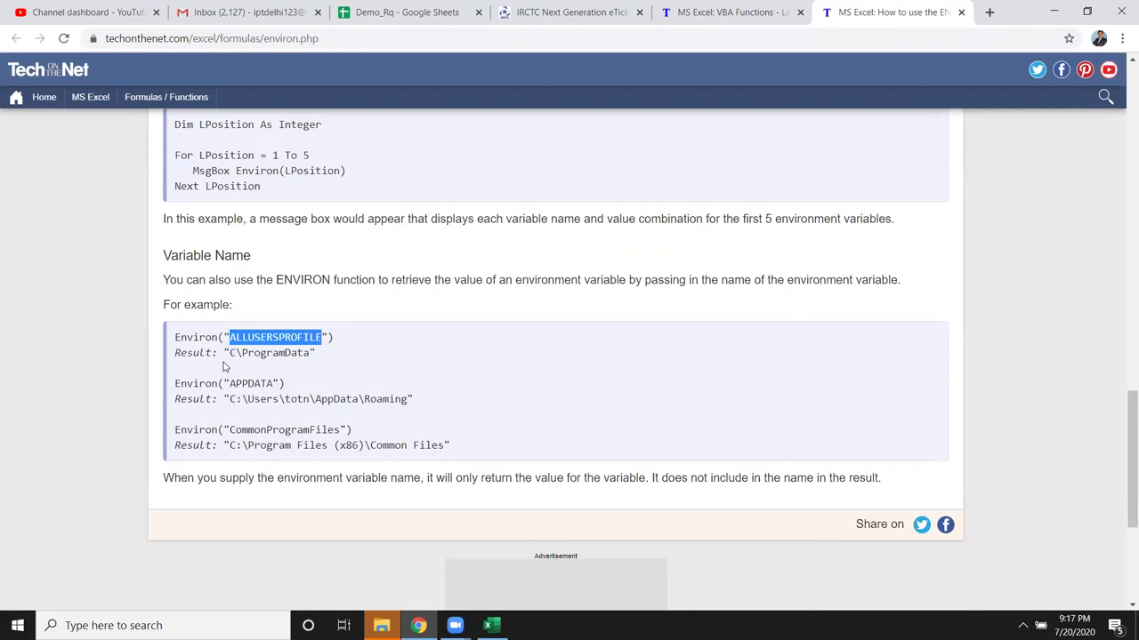
{"action": "left_click_drag", "start_coordinate": [317, 354], "coordinate": [239, 356]}
{"action": "double_click", "coordinate": [242, 383]}
{"action": "left_click_drag", "start_coordinate": [242, 398], "coordinate": [335, 398]}
{"action": "double_click", "coordinate": [294, 429]}
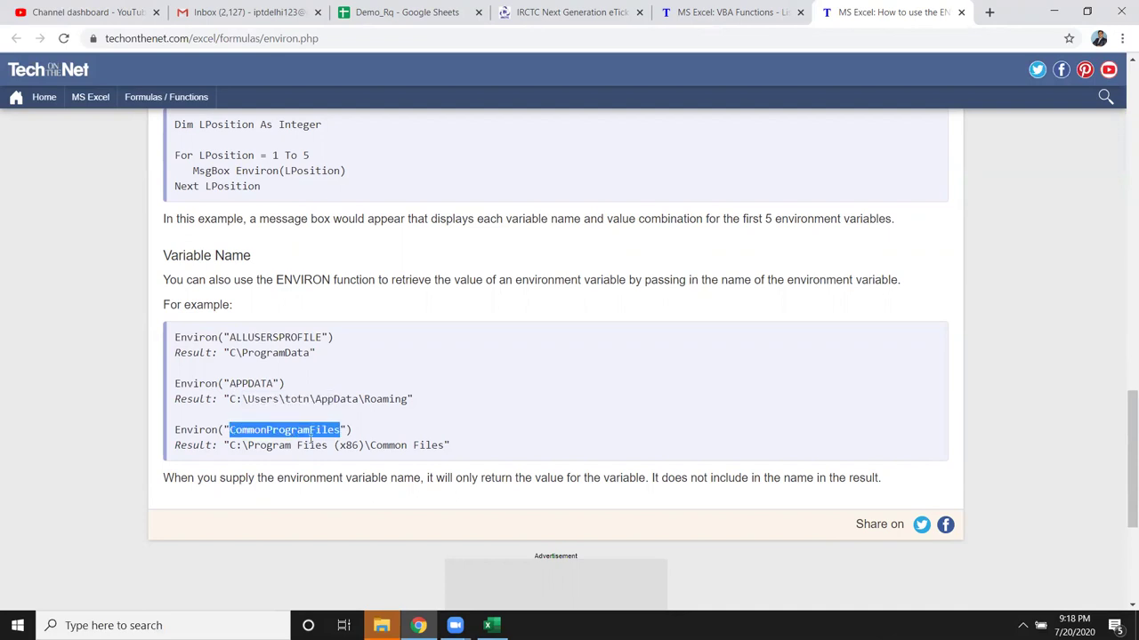
Re-highlight ALLUSERSPROFILE, scroll back up, and close the ENVIRON page tab
{"action": "scroll", "coordinate": [310, 445], "scroll_direction": "down", "scroll_amount": 3}
{"action": "scroll", "coordinate": [311, 441], "scroll_direction": "up", "scroll_amount": 2}
{"action": "scroll", "coordinate": [311, 440], "scroll_direction": "up", "scroll_amount": 1}
{"action": "double_click", "coordinate": [254, 338]}
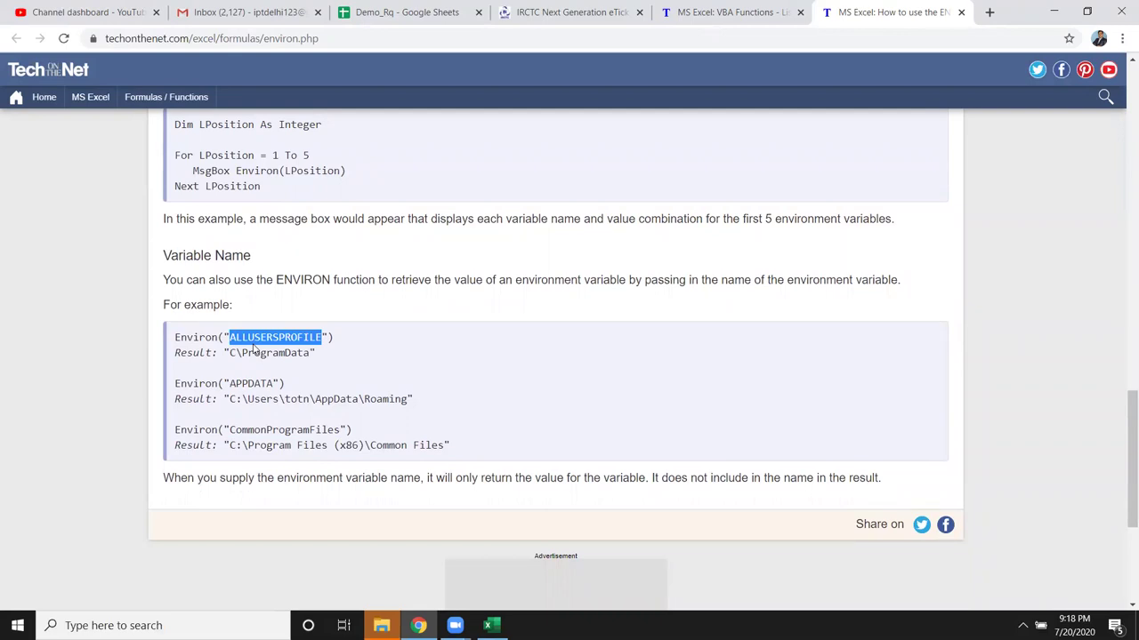
{"action": "scroll", "coordinate": [602, 348], "scroll_direction": "up", "scroll_amount": 3}
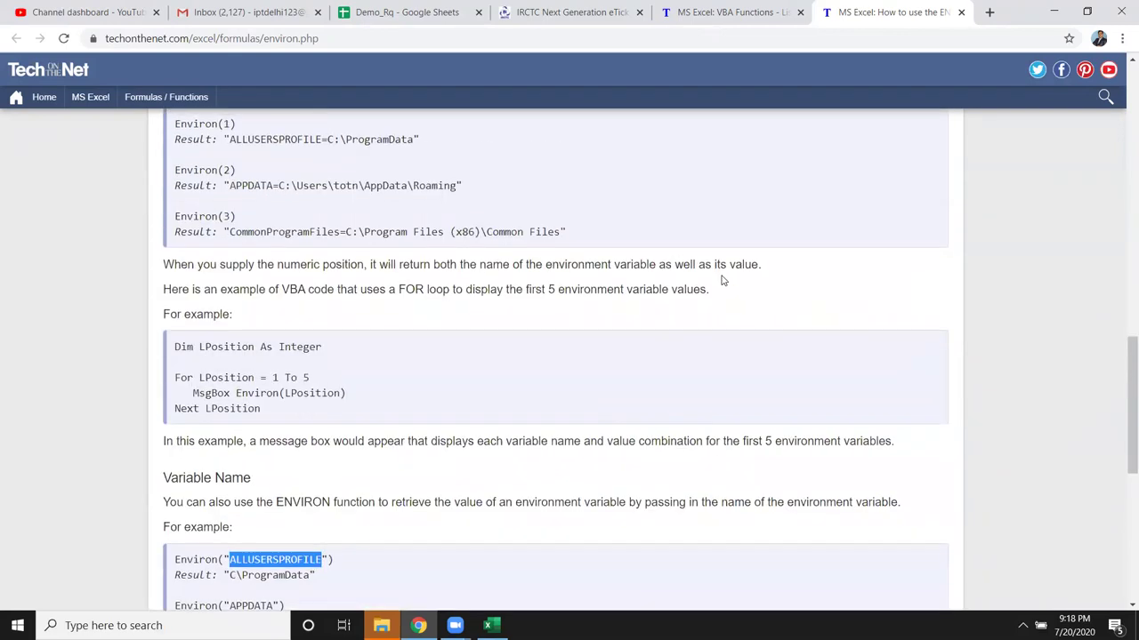
{"action": "scroll", "coordinate": [722, 281], "scroll_direction": "up", "scroll_amount": 1}
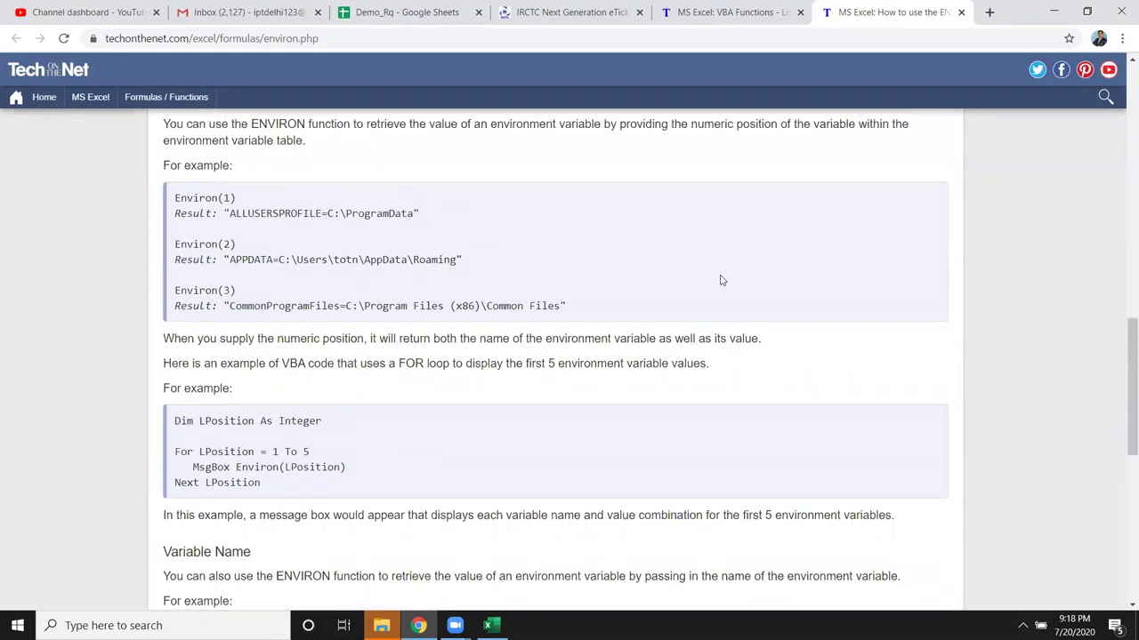
{"action": "scroll", "coordinate": [731, 284], "scroll_direction": "up", "scroll_amount": 1}
{"action": "scroll", "coordinate": [732, 290], "scroll_direction": "up", "scroll_amount": 2}
{"action": "scroll", "coordinate": [732, 290], "scroll_direction": "up", "scroll_amount": 2}
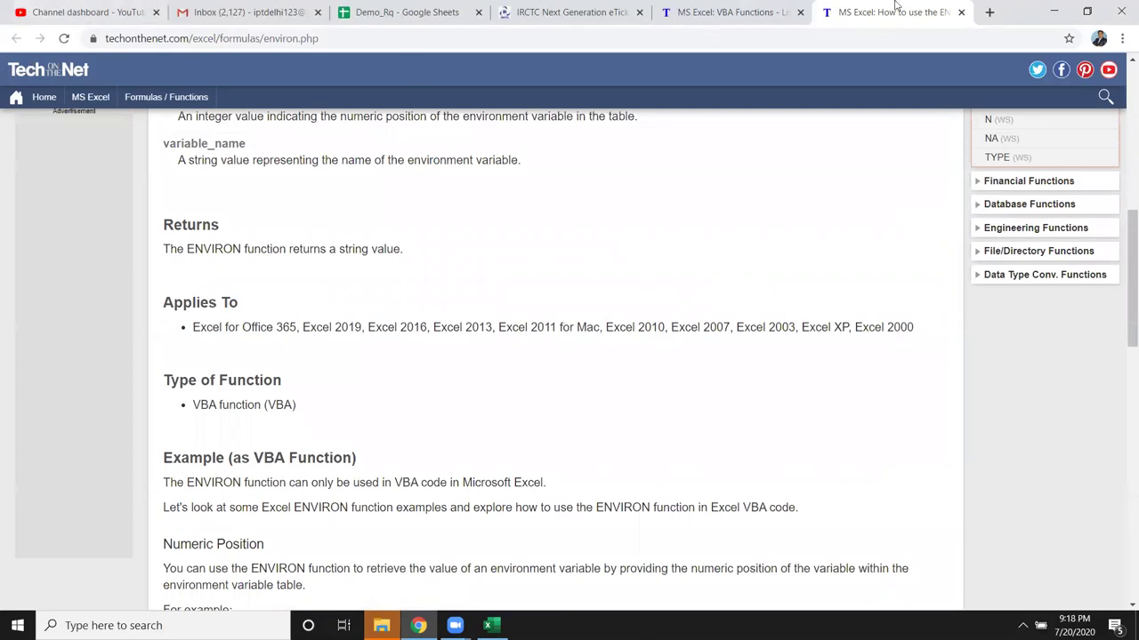
{"action": "left_click", "coordinate": [962, 13]}
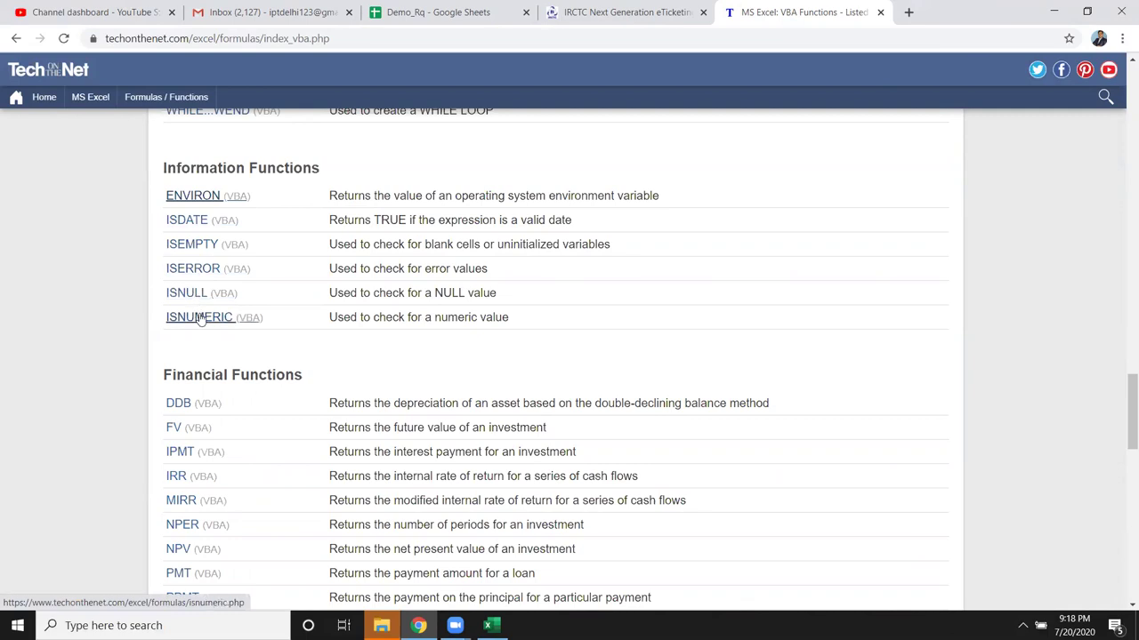
Highlight the Information Functions rows, then scroll down to the File/Directory Functions table
{"action": "mouse_move", "coordinate": [541, 328]}
{"action": "left_mouse_down"}
{"action": "mouse_move", "coordinate": [194, 218]}
{"action": "mouse_move", "coordinate": [161, 182]}
{"action": "left_mouse_up"}
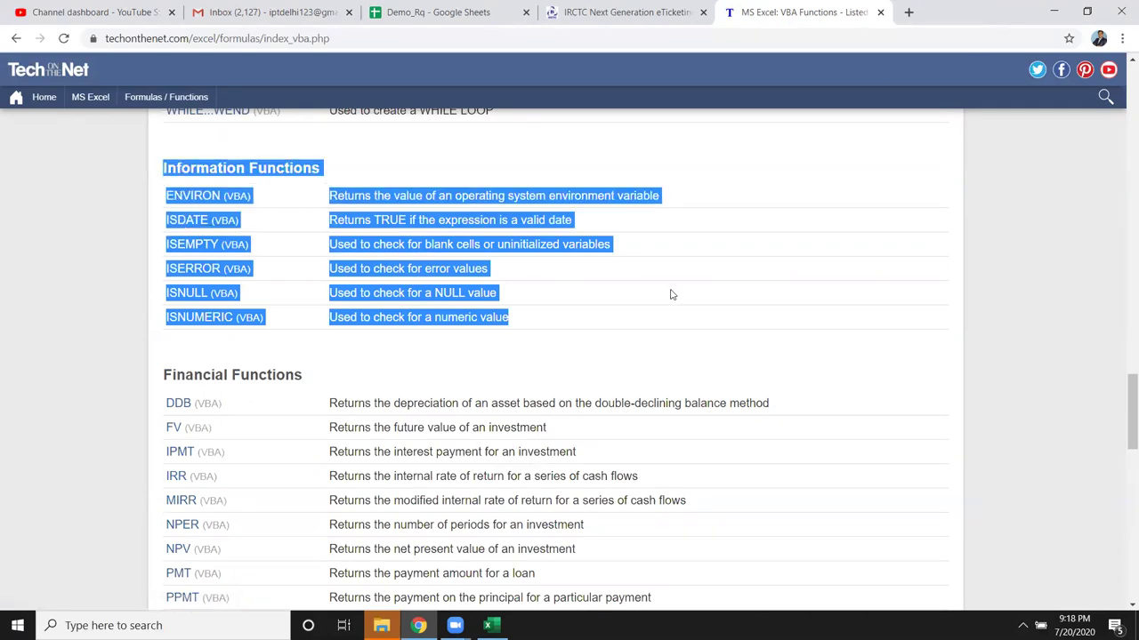
{"action": "scroll", "coordinate": [672, 292], "scroll_direction": "down", "scroll_amount": 1}
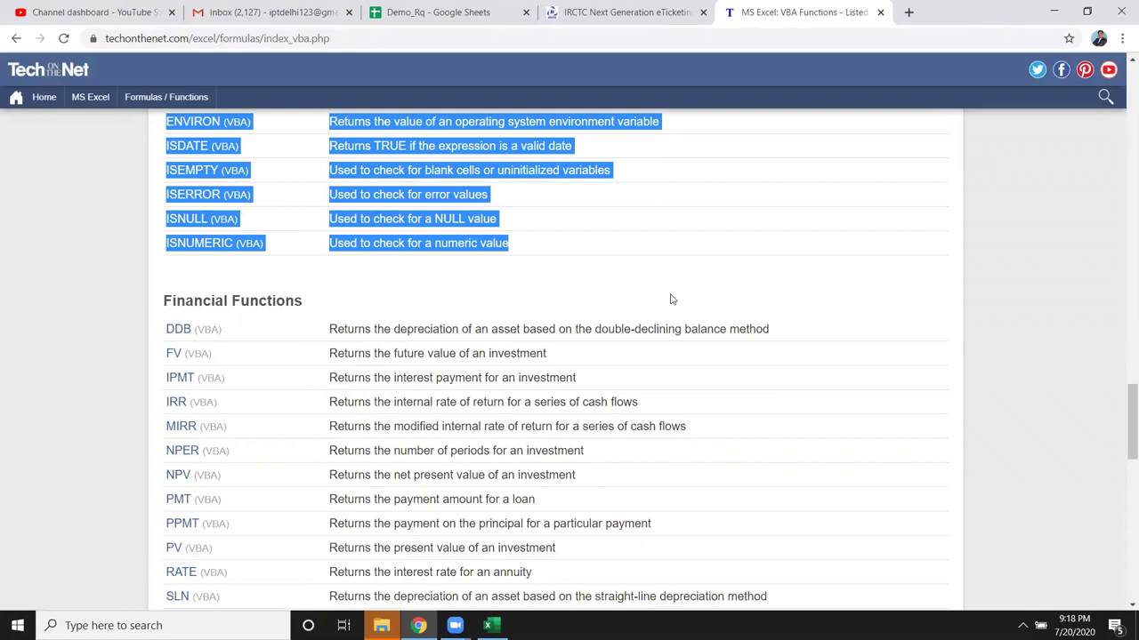
{"action": "scroll", "coordinate": [671, 296], "scroll_direction": "down", "scroll_amount": 1}
{"action": "scroll", "coordinate": [671, 296], "scroll_direction": "down", "scroll_amount": 1}
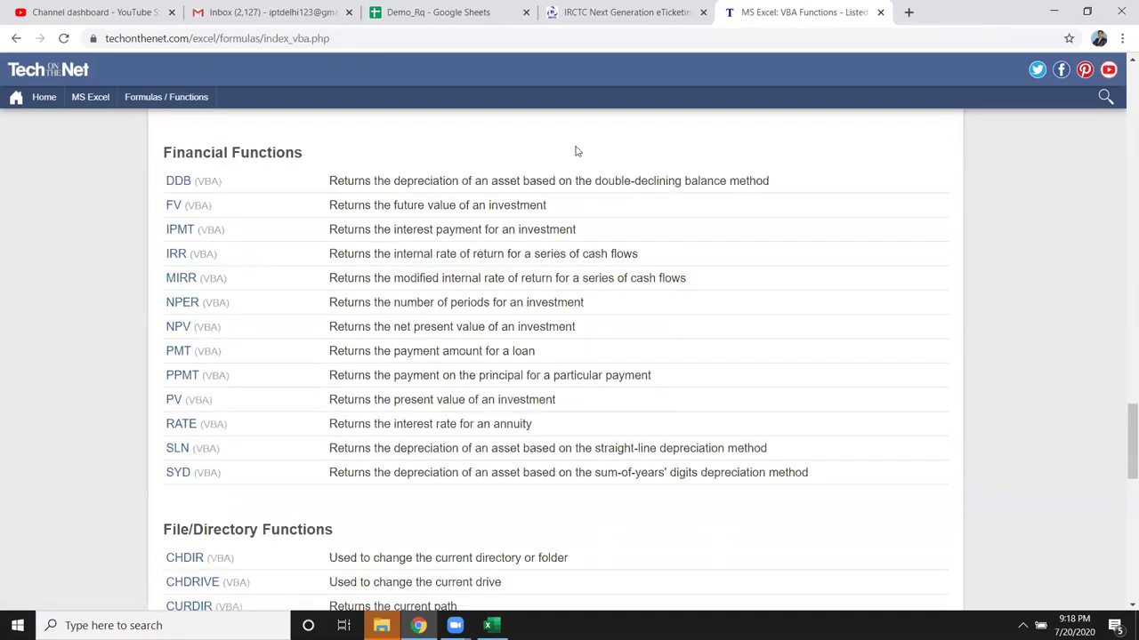
{"action": "scroll", "coordinate": [602, 199], "scroll_direction": "down", "scroll_amount": 1}
{"action": "scroll", "coordinate": [315, 272], "scroll_direction": "down", "scroll_amount": 2}
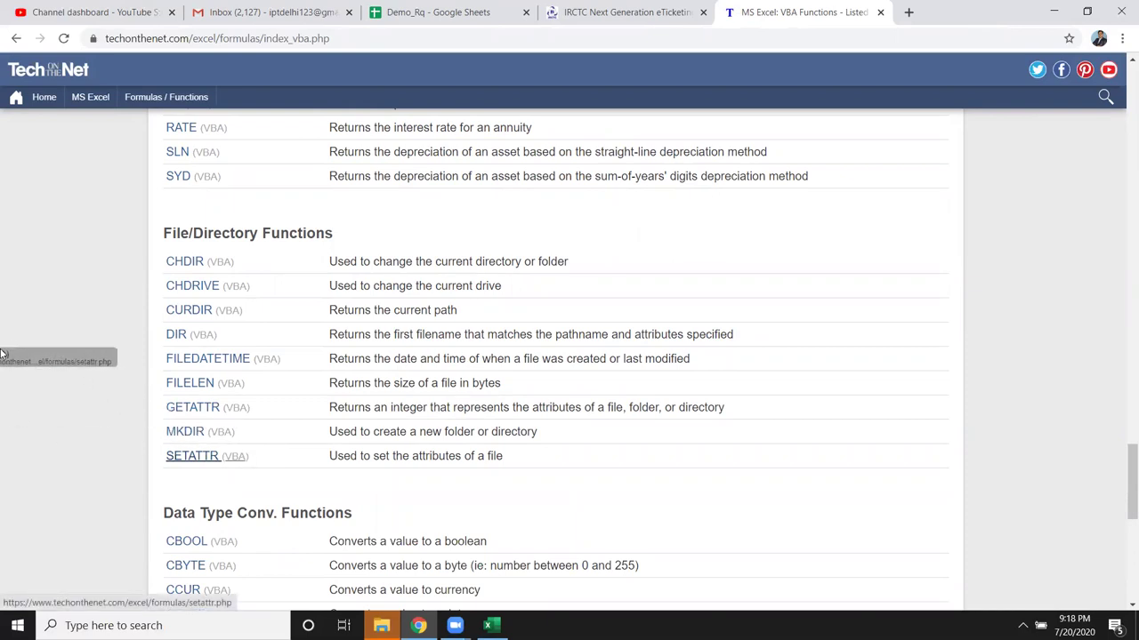
Highlight the File/Directory Functions rows from CHDIR down to CURDIR
{"action": "left_click_drag", "start_coordinate": [159, 260], "coordinate": [203, 257]}
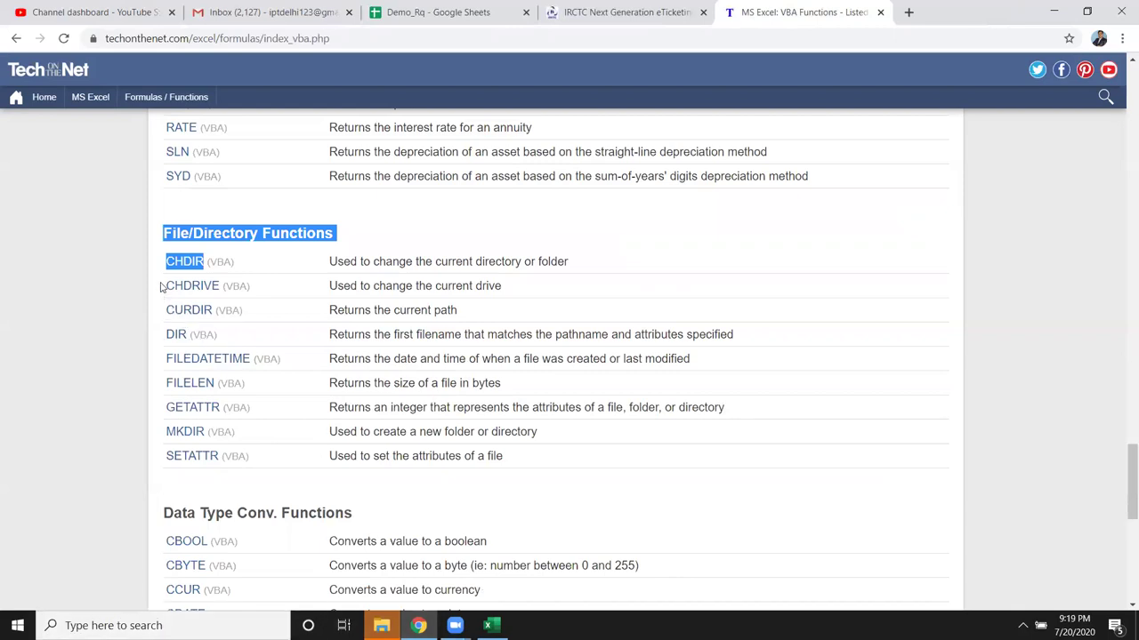
{"action": "mouse_move", "coordinate": [164, 270]}
{"action": "left_mouse_down"}
{"action": "mouse_move", "coordinate": [210, 287]}
{"action": "mouse_move", "coordinate": [138, 300]}
{"action": "left_mouse_up"}
{"action": "left_click", "coordinate": [143, 313]}
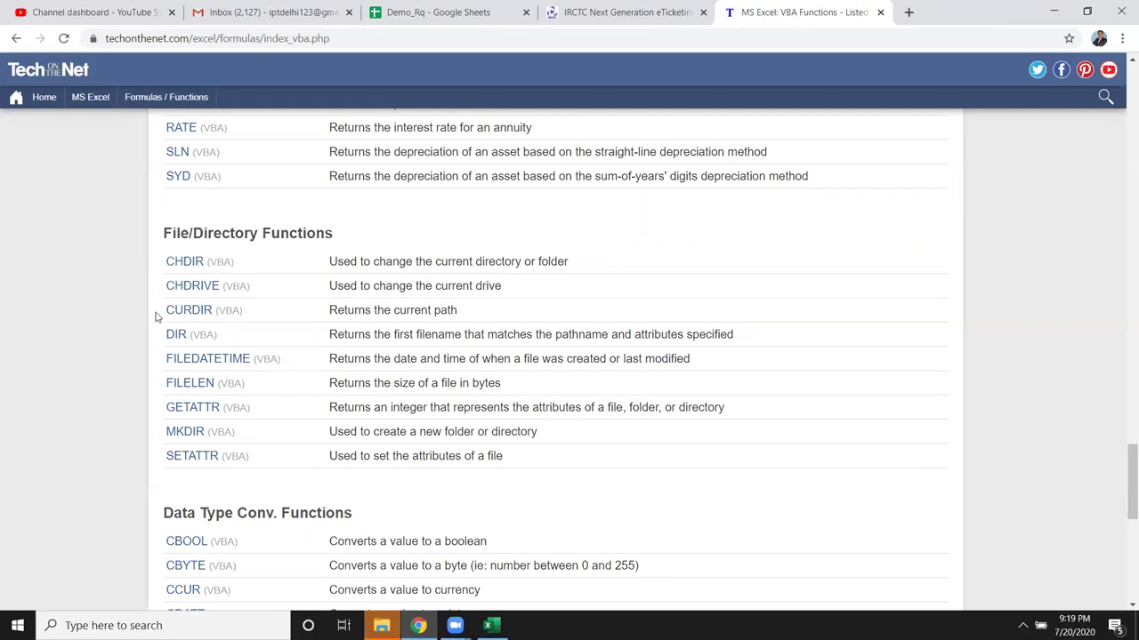
{"action": "left_click_drag", "start_coordinate": [163, 233], "coordinate": [191, 310]}
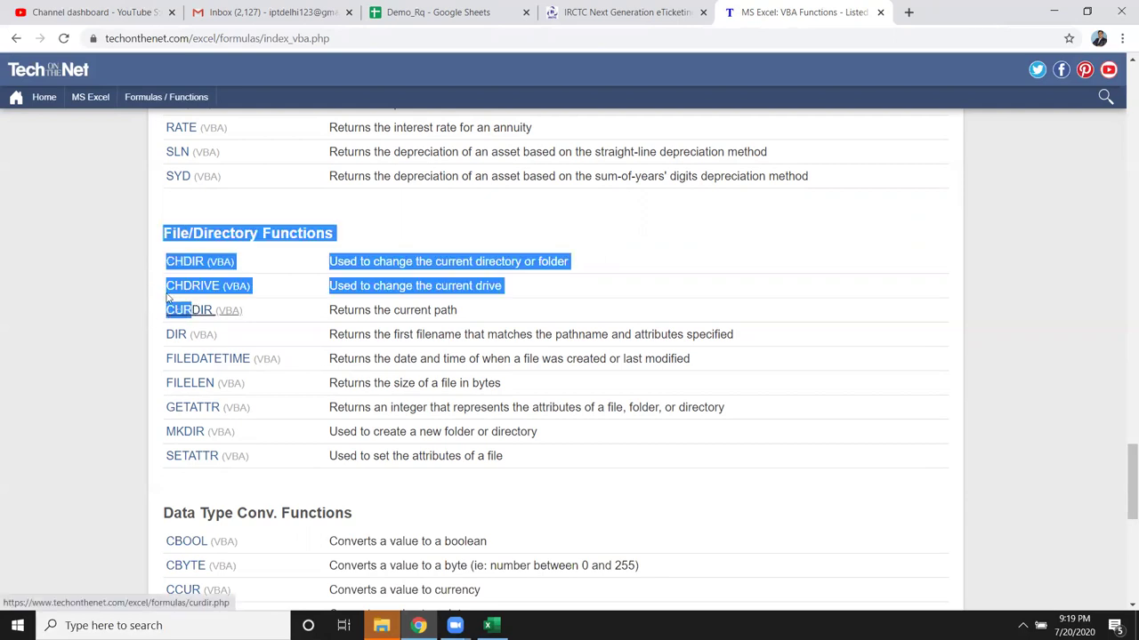
{"action": "left_click", "coordinate": [150, 268]}
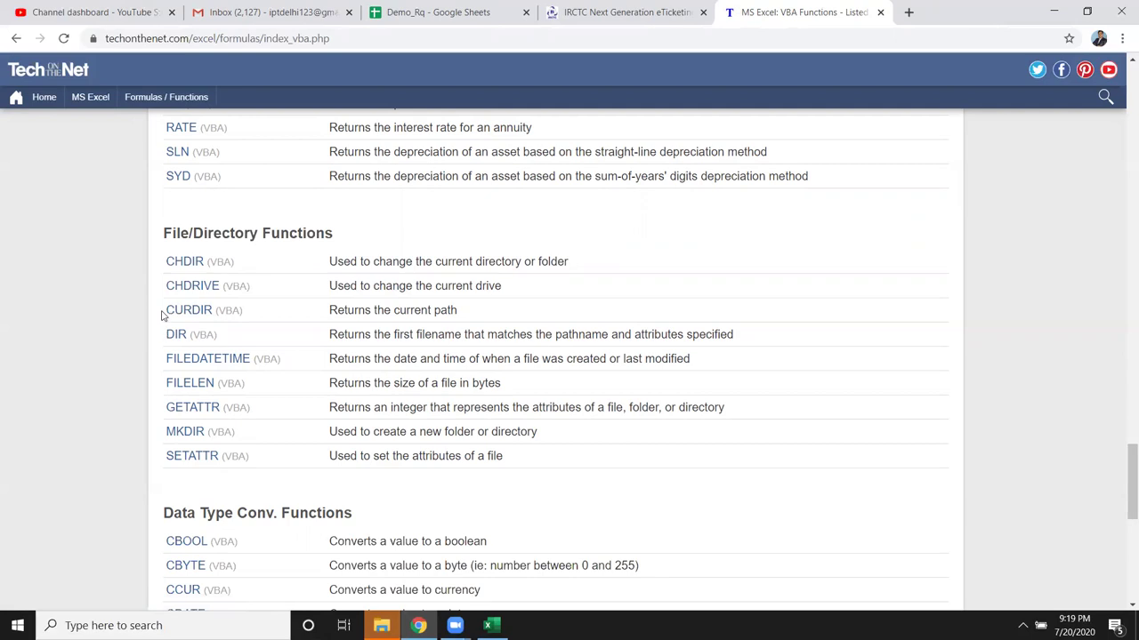
Highlight the rows down to DIR, then open the GETATTR link in a new tab
{"action": "left_click_drag", "start_coordinate": [163, 338], "coordinate": [177, 336]}
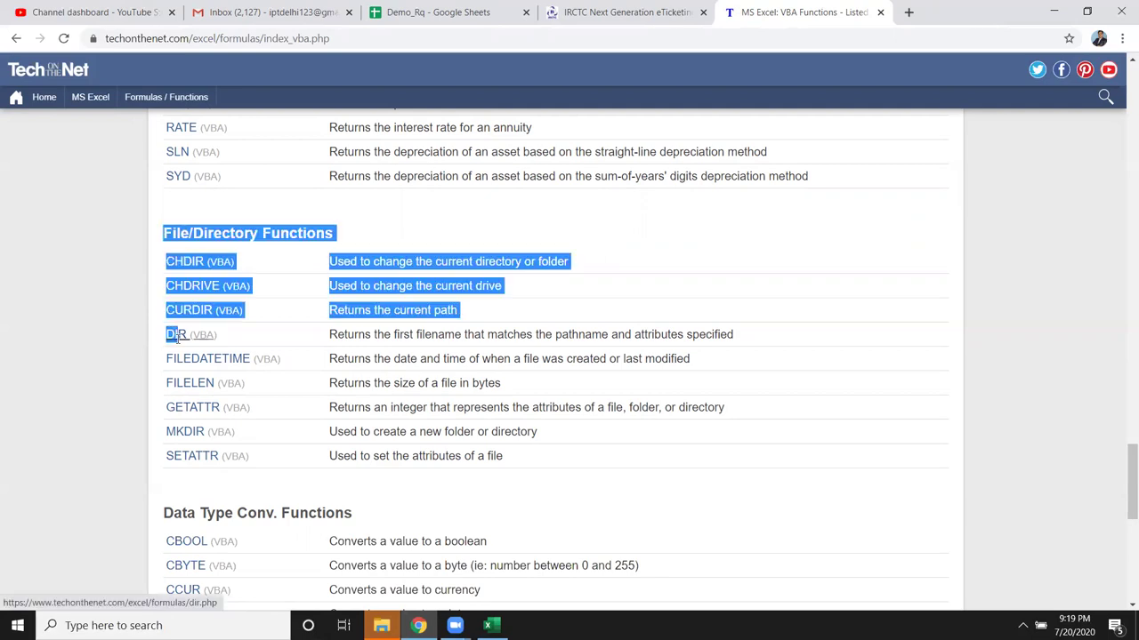
{"action": "left_click", "coordinate": [143, 354]}
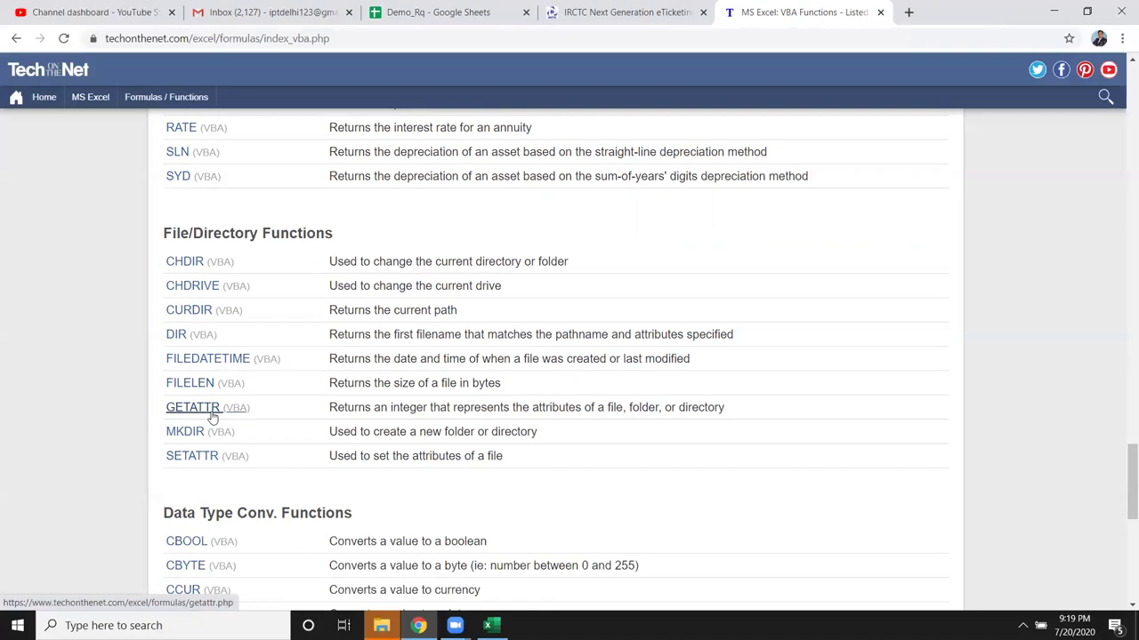
{"action": "right_click", "coordinate": [212, 416]}
{"action": "left_click", "coordinate": [236, 427]}
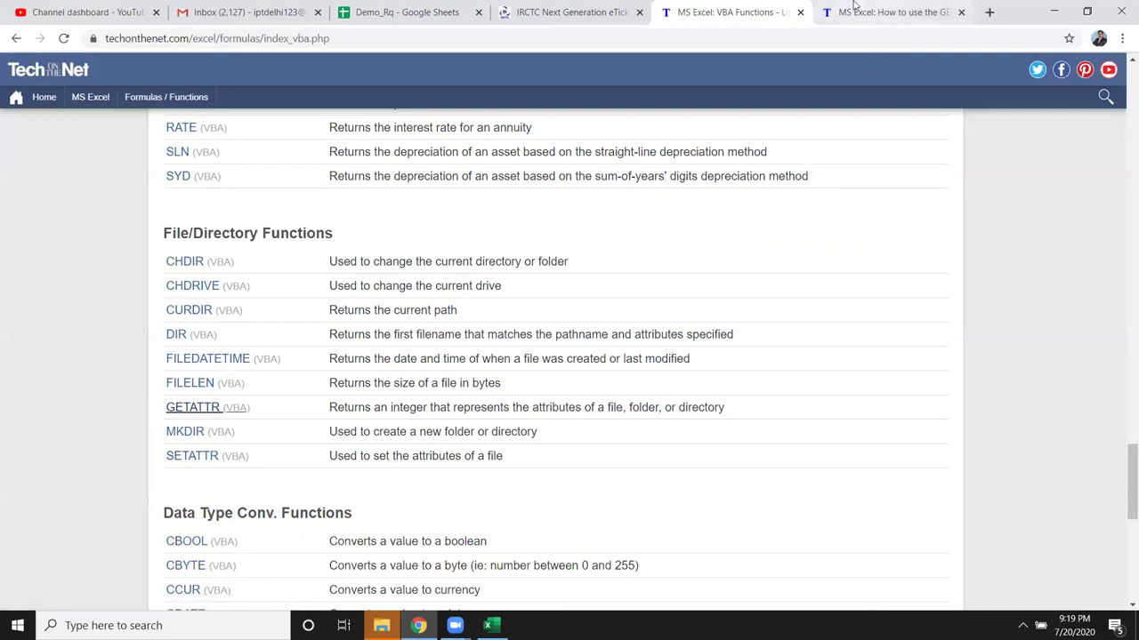
On the GETATTR page, highlight vbNormal and vbHidden's value 2, then scroll through the examples
{"action": "left_click", "coordinate": [885, 13]}
{"action": "scroll", "coordinate": [671, 347], "scroll_direction": "down", "scroll_amount": 5}
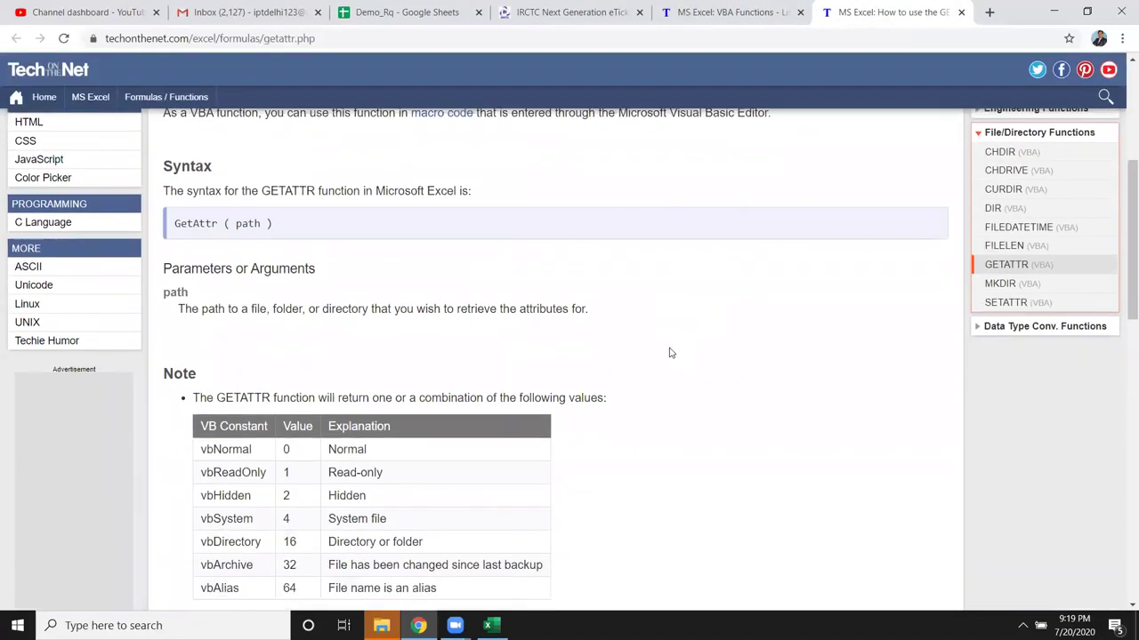
{"action": "scroll", "coordinate": [671, 353], "scroll_direction": "down", "scroll_amount": 1}
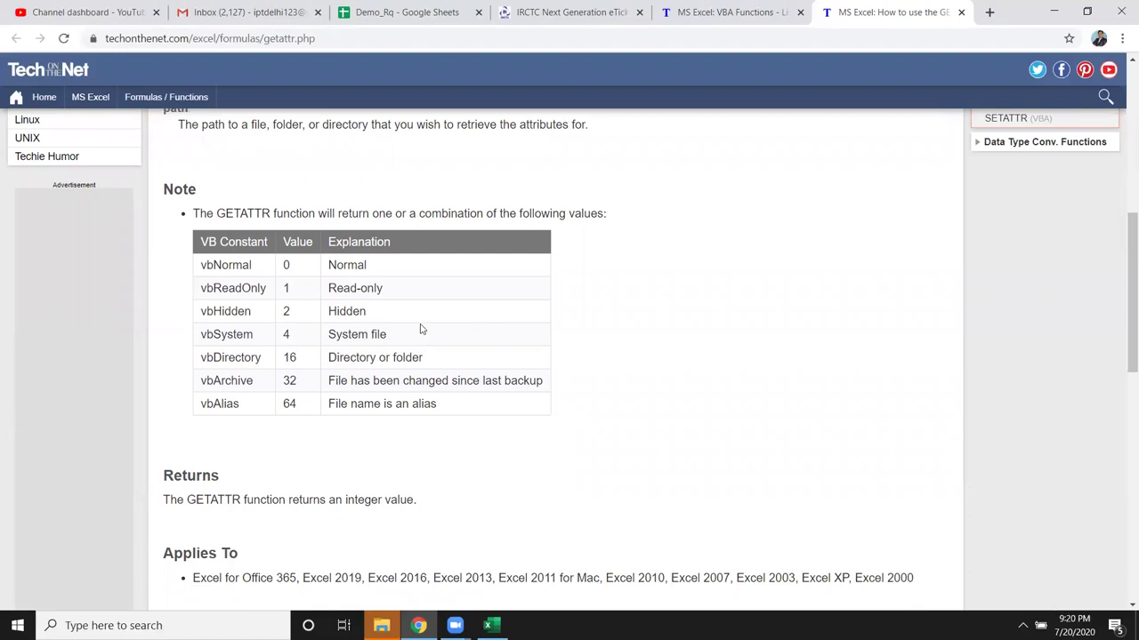
{"action": "double_click", "coordinate": [221, 265]}
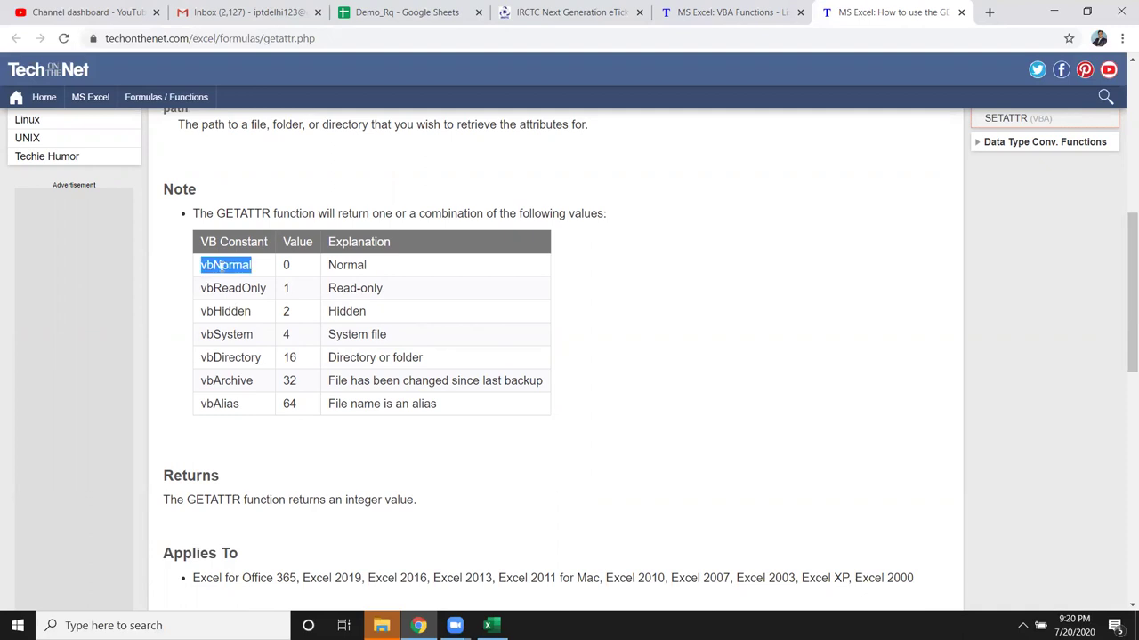
{"action": "left_click", "coordinate": [295, 289]}
{"action": "double_click", "coordinate": [287, 310]}
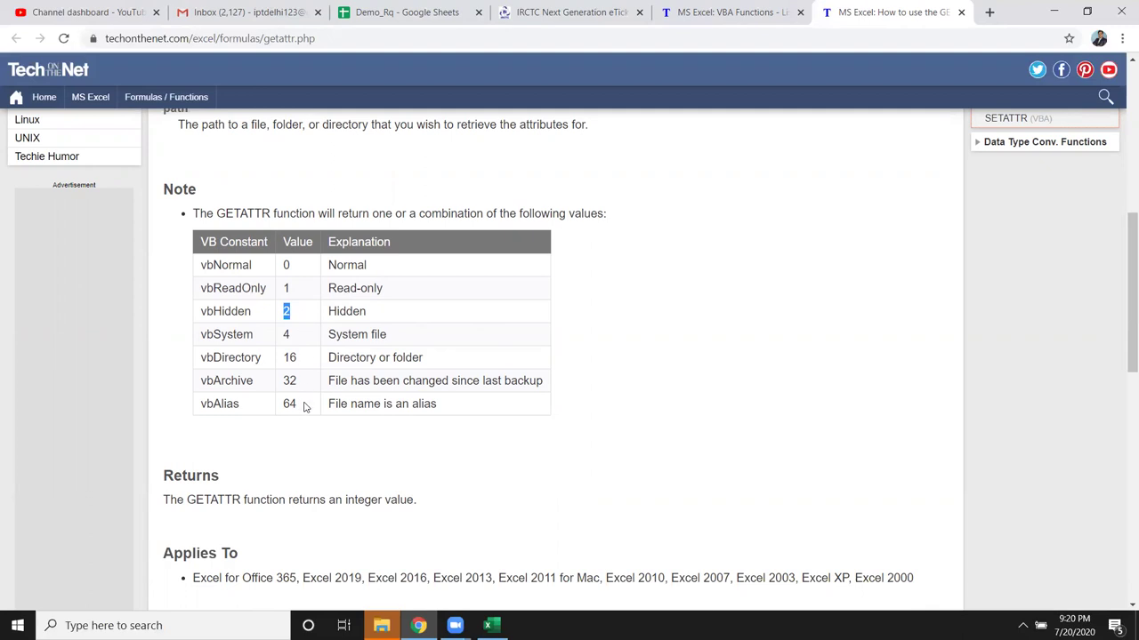
{"action": "scroll", "coordinate": [303, 407], "scroll_direction": "down", "scroll_amount": 2}
{"action": "scroll", "coordinate": [306, 415], "scroll_direction": "down", "scroll_amount": 1}
{"action": "scroll", "coordinate": [305, 415], "scroll_direction": "down", "scroll_amount": 2}
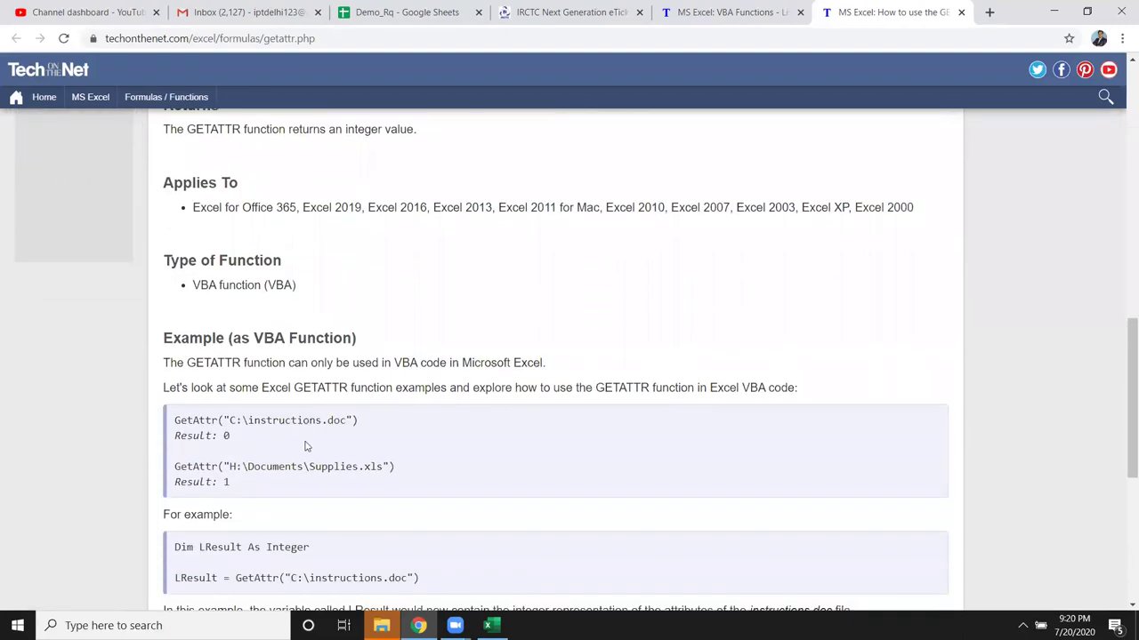
{"action": "scroll", "coordinate": [283, 434], "scroll_direction": "up", "scroll_amount": 1}
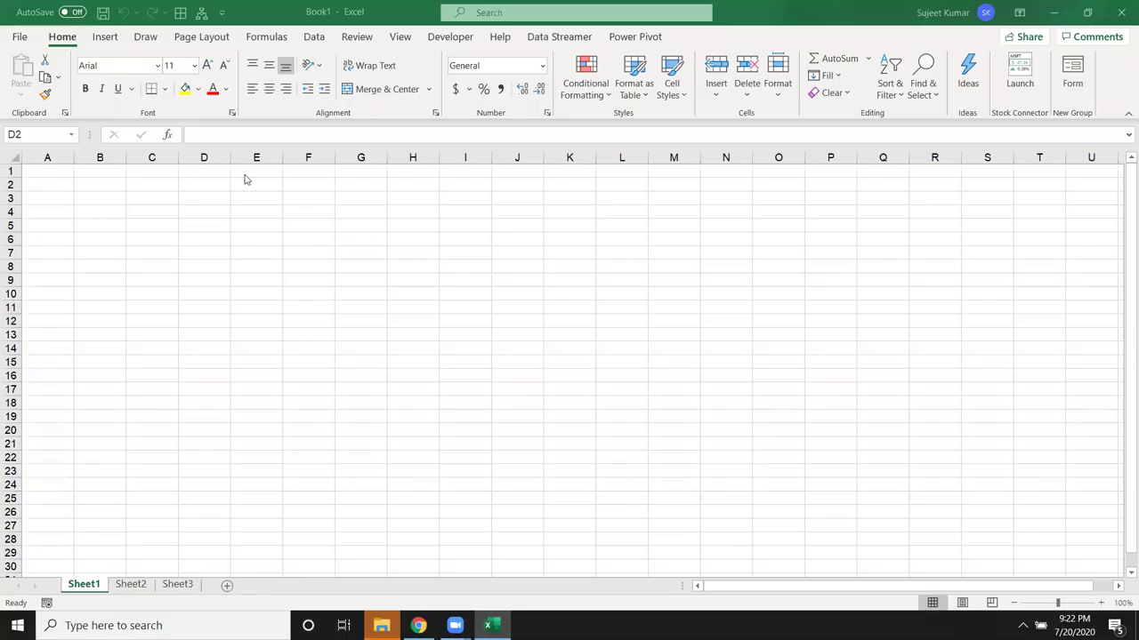
Select cell A2 on the blank Book1 sheet and switch to File Explorer
{"action": "left_click", "coordinate": [219, 181]}
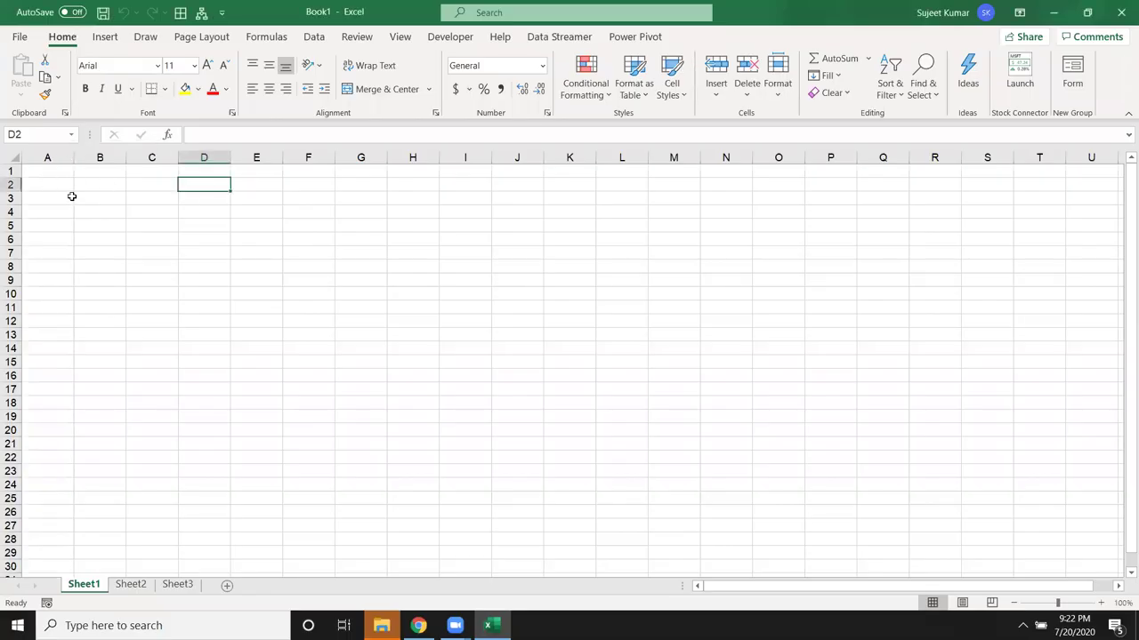
{"action": "left_click", "coordinate": [48, 183]}
{"action": "key", "text": "alt+Tab"}
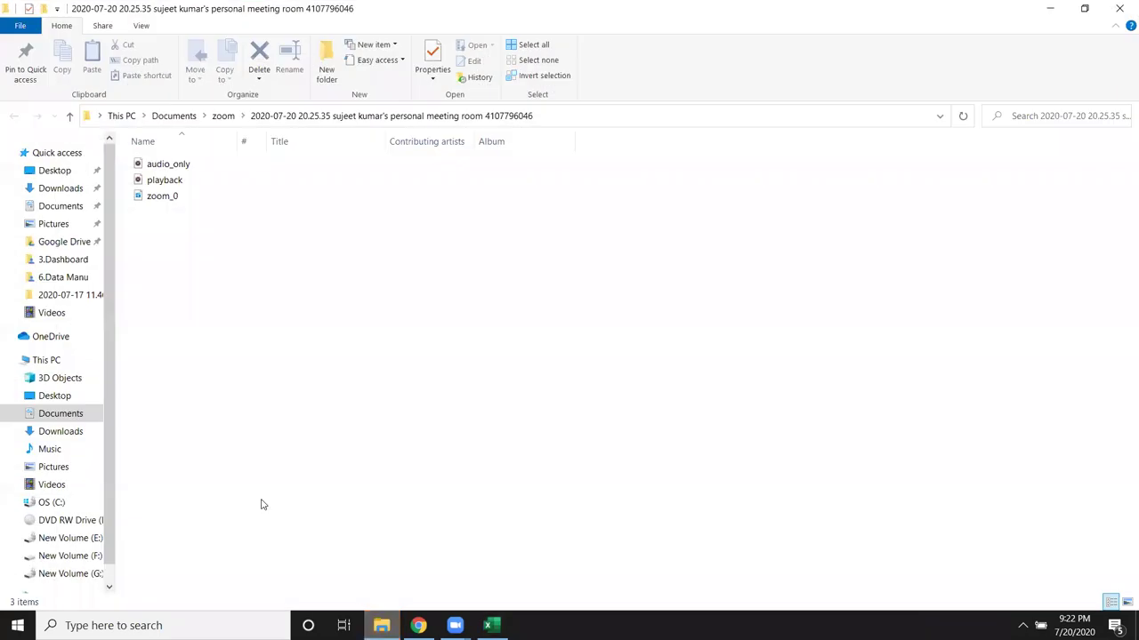
Browse drive F:'s 2019, 2019\12, 2020 and Photo folders, returning to F: each time
{"action": "left_click", "coordinate": [70, 556]}
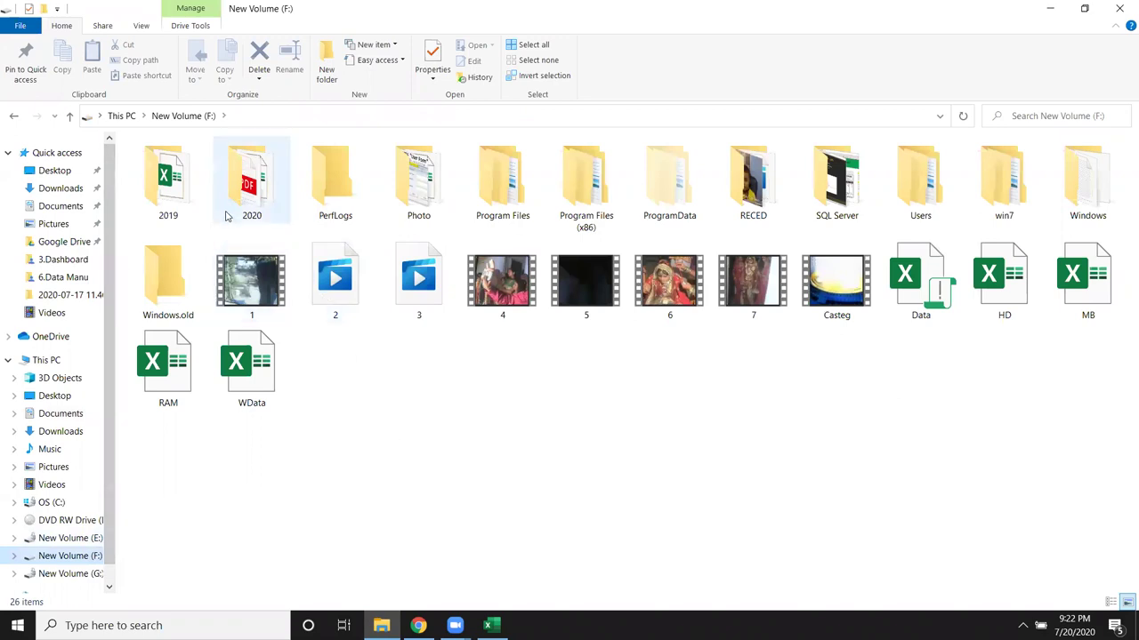
{"action": "double_click", "coordinate": [185, 205]}
{"action": "double_click", "coordinate": [161, 166]}
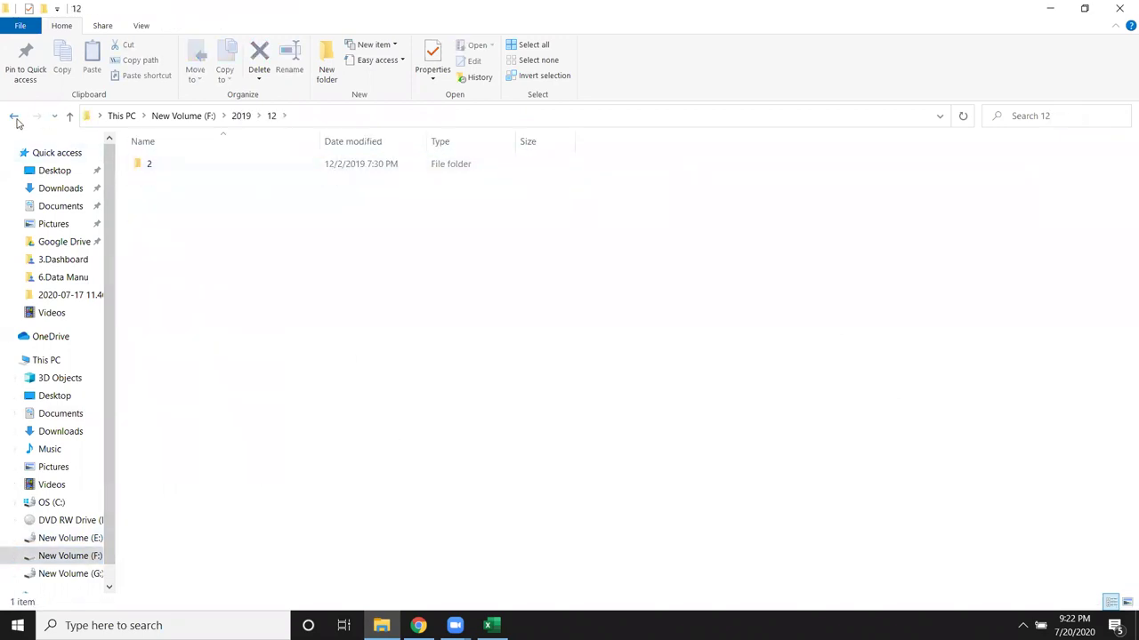
{"action": "left_click", "coordinate": [14, 118]}
{"action": "left_click", "coordinate": [14, 117]}
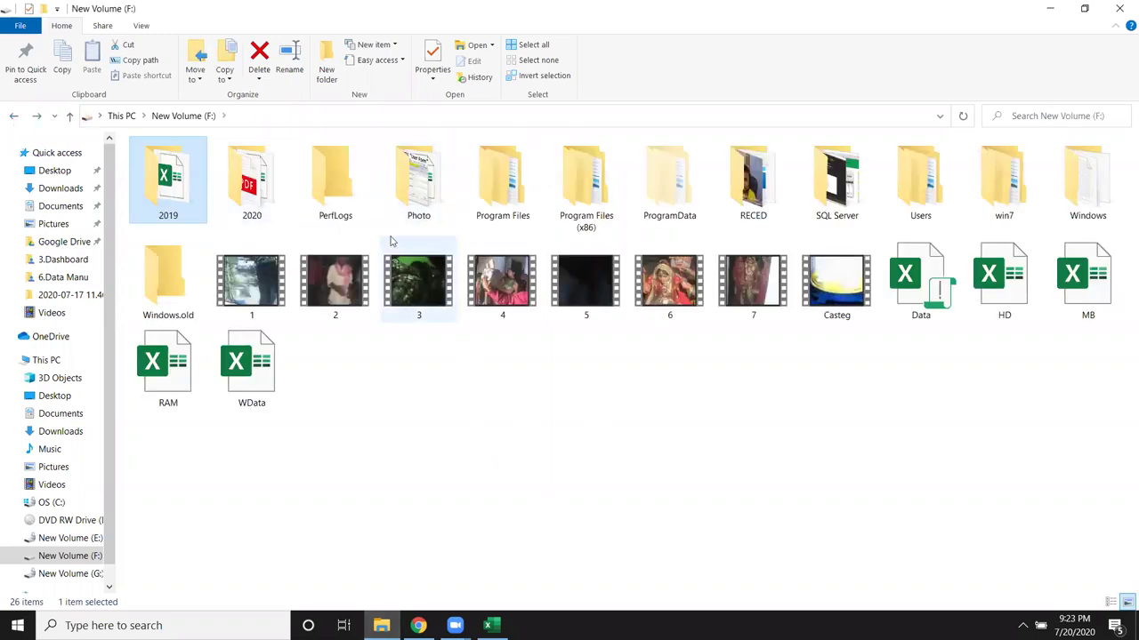
{"action": "left_click", "coordinate": [240, 211]}
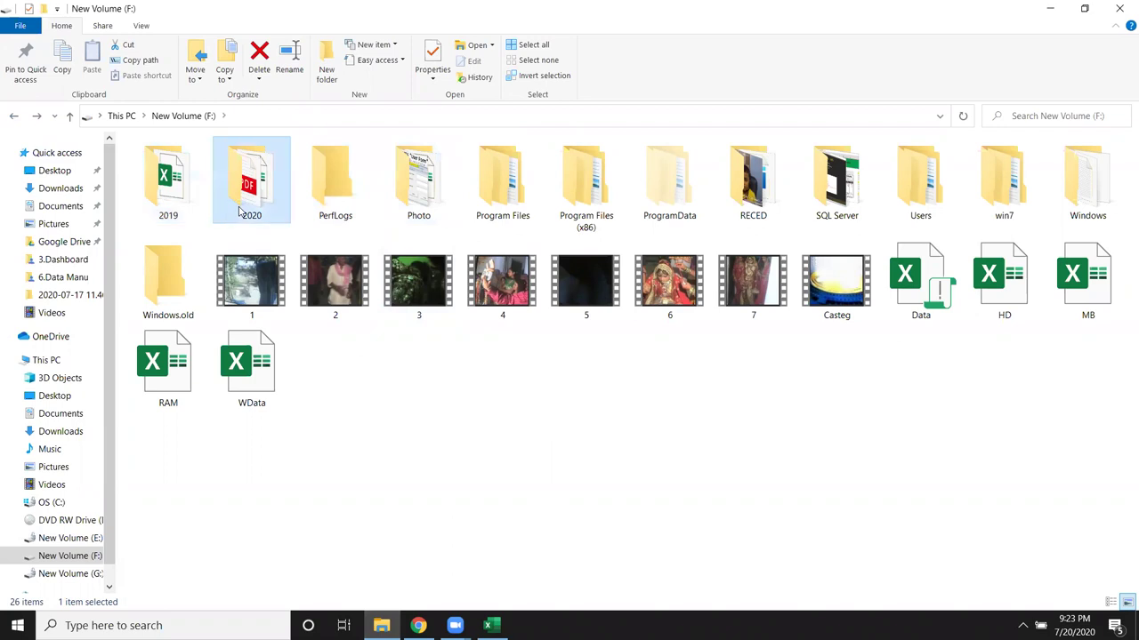
{"action": "double_click", "coordinate": [239, 211]}
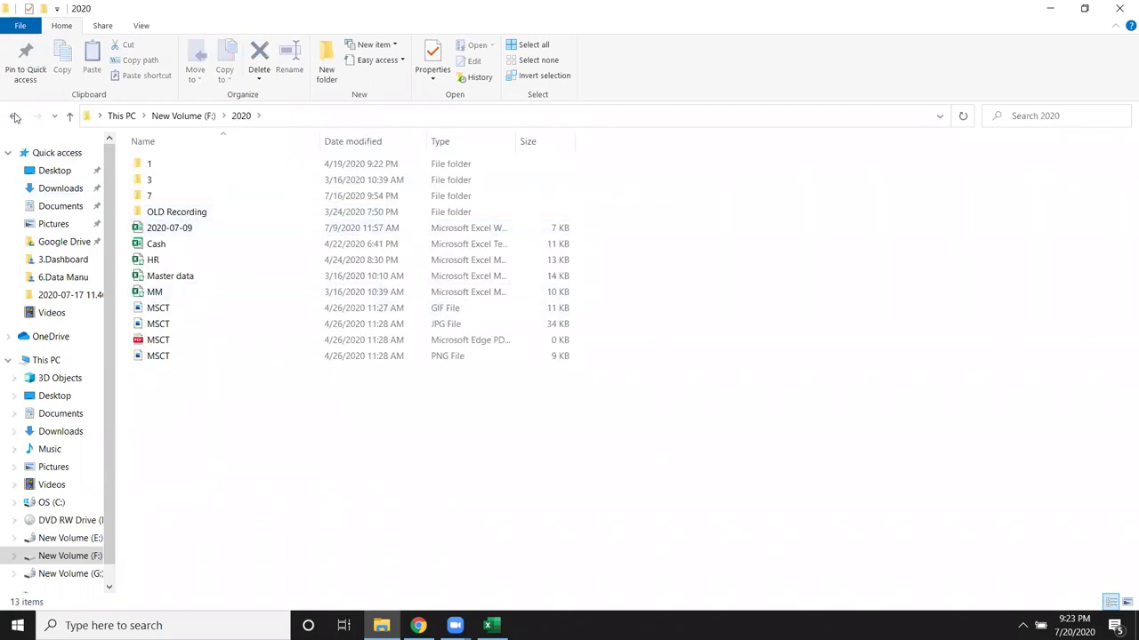
{"action": "left_click", "coordinate": [14, 117]}
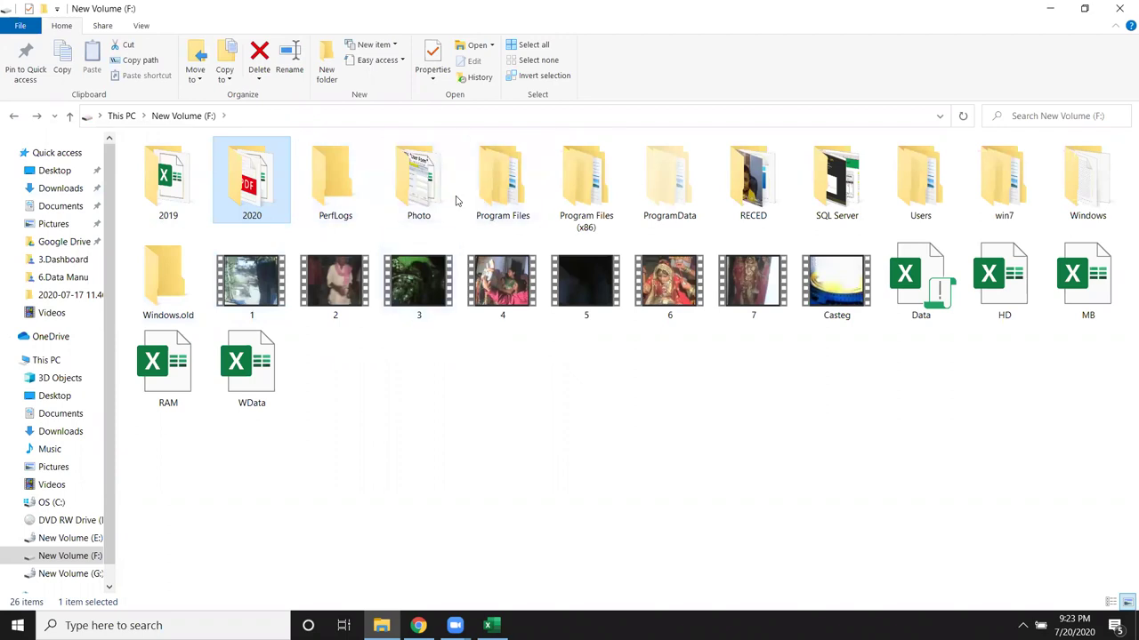
{"action": "double_click", "coordinate": [437, 193]}
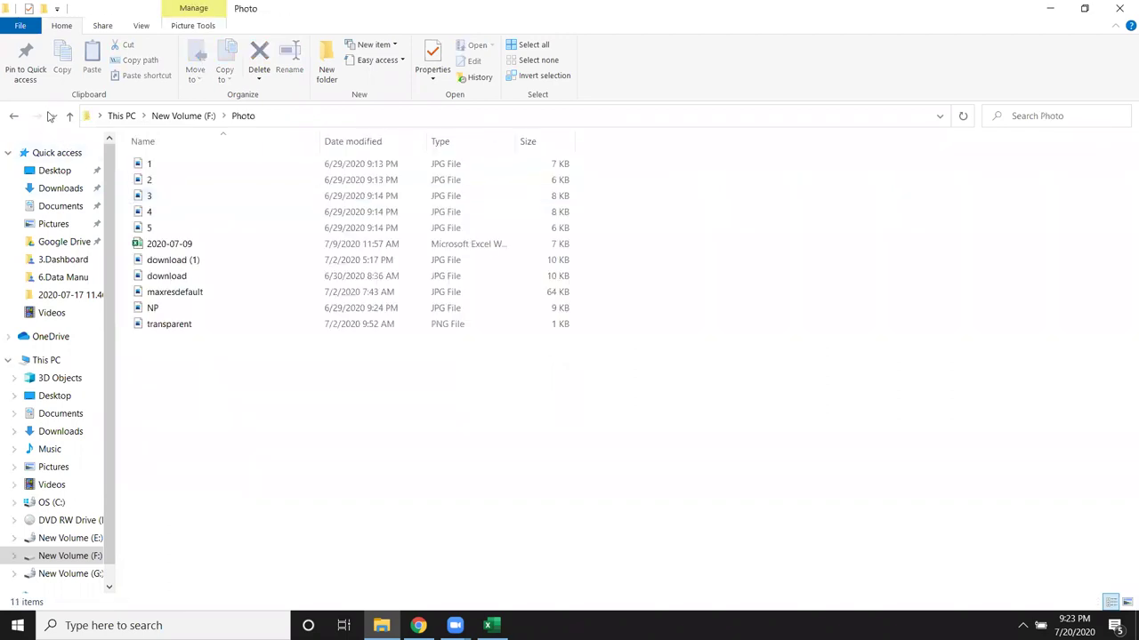
{"action": "left_click", "coordinate": [21, 117]}
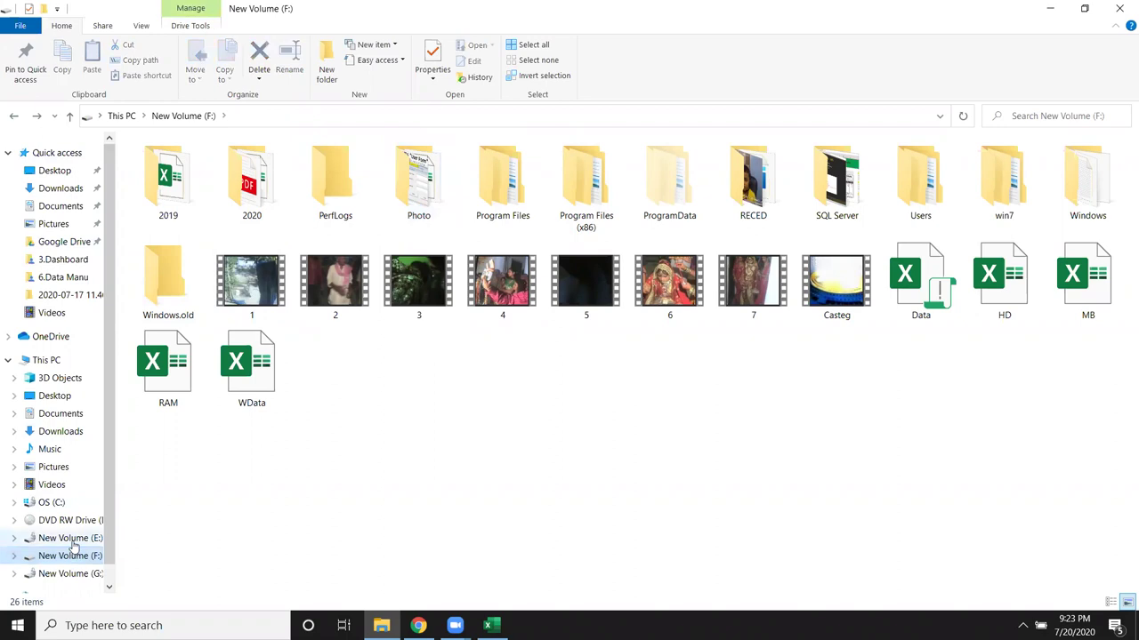
Open E:\Disk-3\3.Dashboard\SAmple File, view its full path, then return to Excel
{"action": "left_click", "coordinate": [70, 538]}
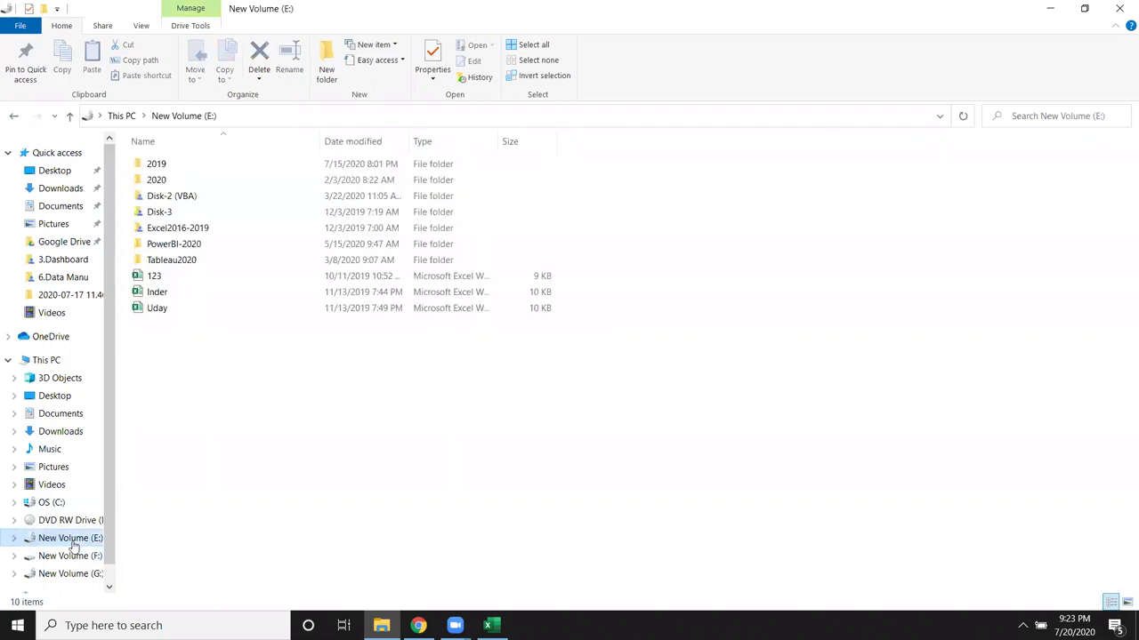
{"action": "left_click", "coordinate": [181, 216]}
{"action": "double_click", "coordinate": [181, 216]}
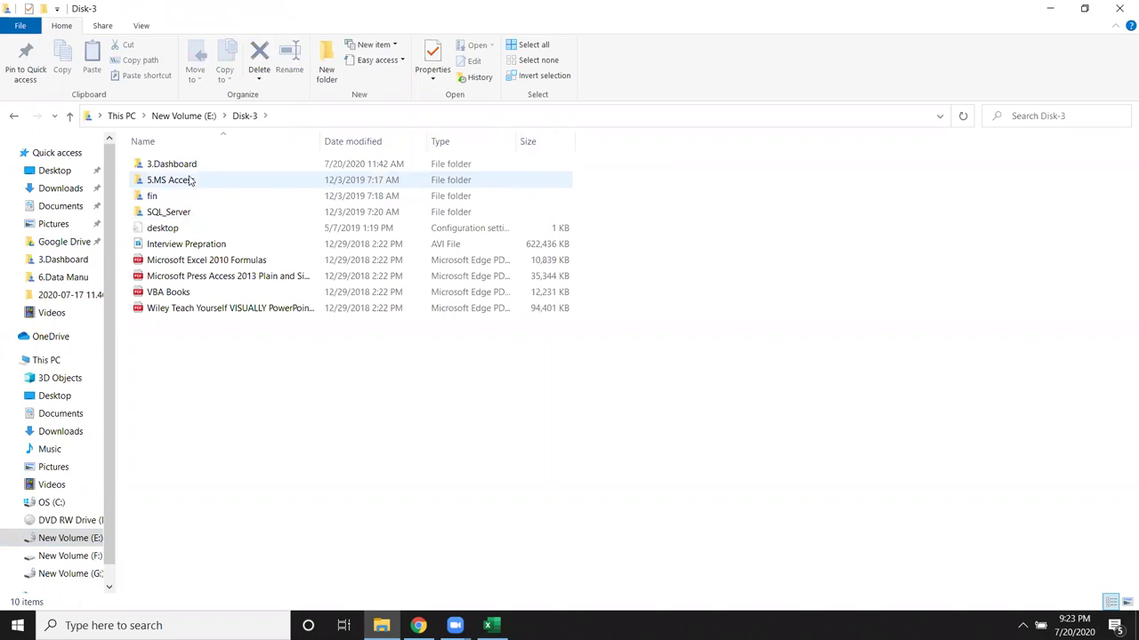
{"action": "double_click", "coordinate": [189, 165]}
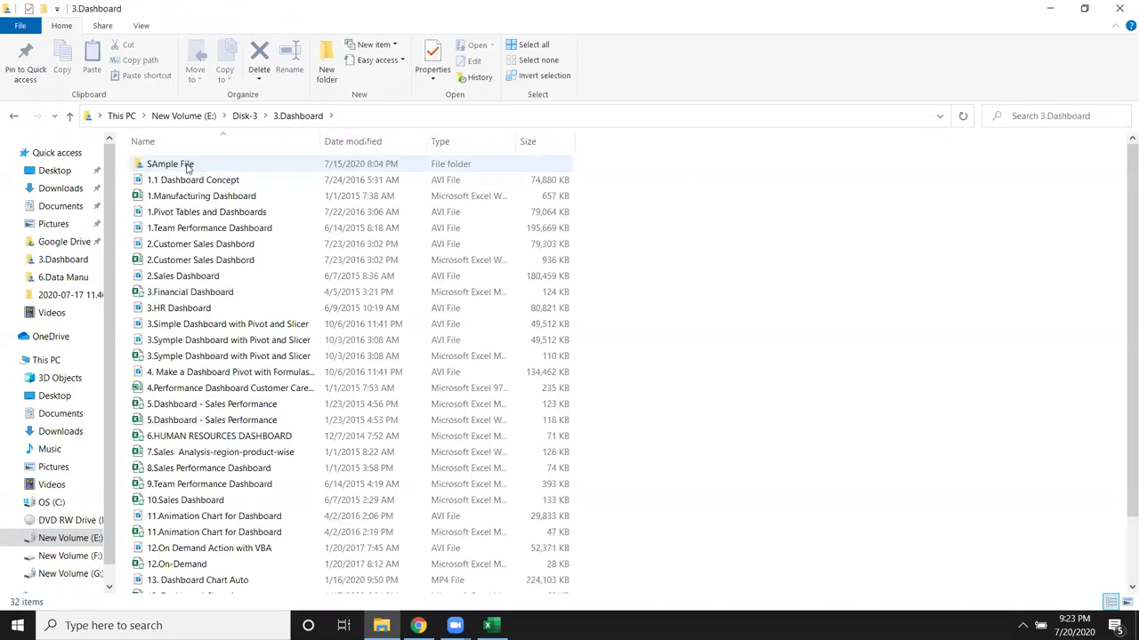
{"action": "double_click", "coordinate": [188, 167]}
{"action": "scroll", "coordinate": [552, 455], "scroll_direction": "down", "scroll_amount": 5}
{"action": "scroll", "coordinate": [549, 467], "scroll_direction": "down", "scroll_amount": 4}
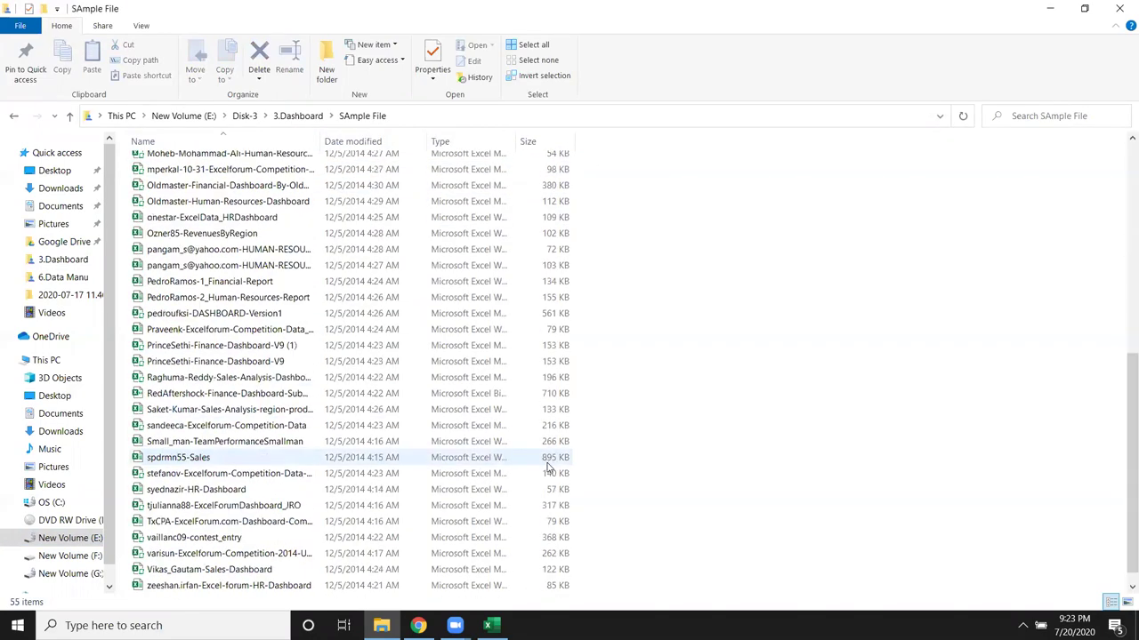
{"action": "scroll", "coordinate": [552, 465], "scroll_direction": "up", "scroll_amount": 5}
{"action": "scroll", "coordinate": [551, 465], "scroll_direction": "up", "scroll_amount": 5}
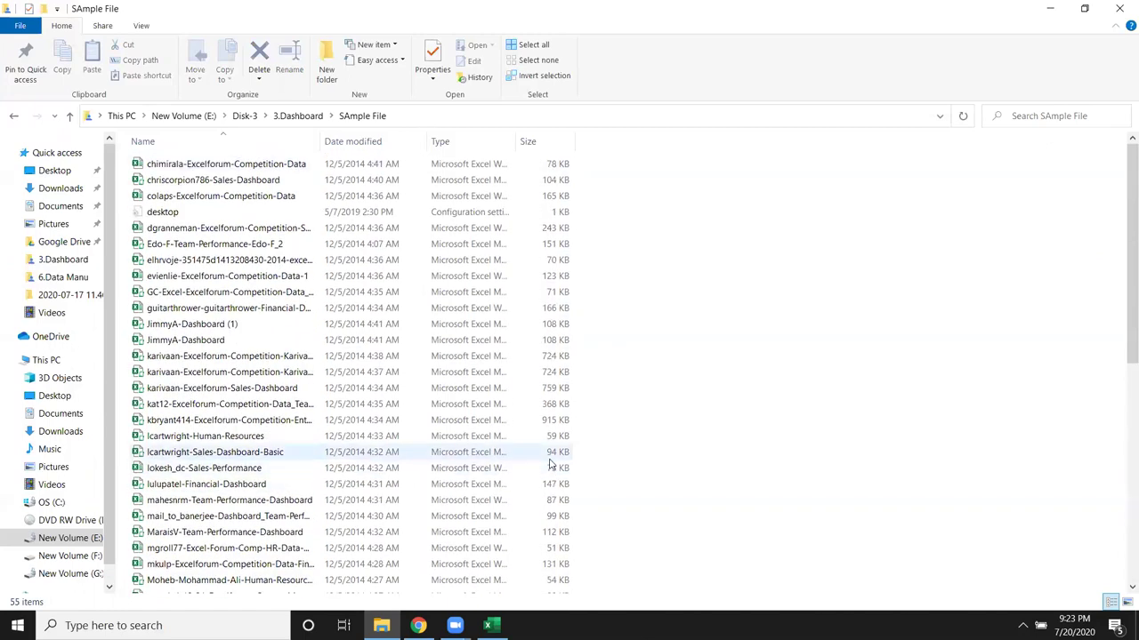
{"action": "left_click", "coordinate": [422, 117]}
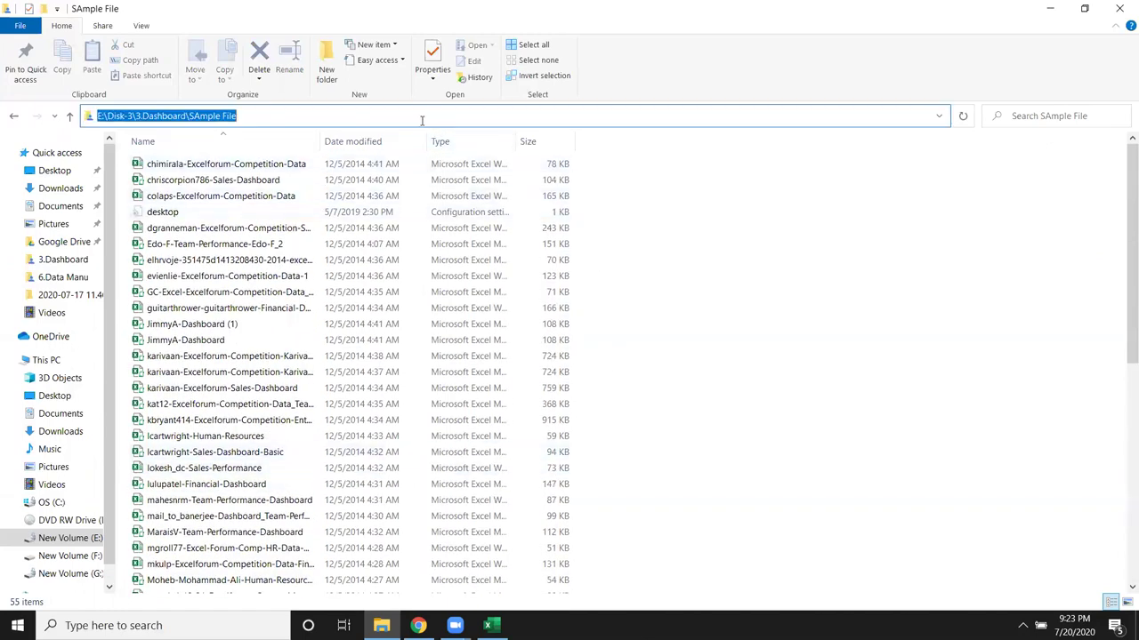
{"action": "key", "text": "Escape"}
{"action": "left_click", "coordinate": [487, 625]}
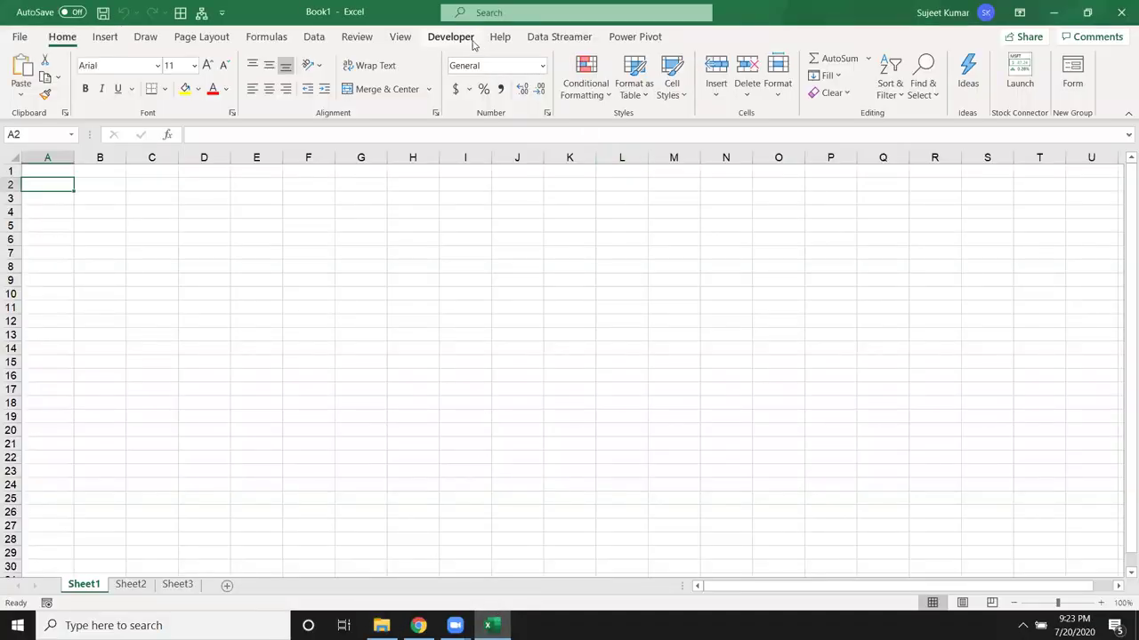
Open the Visual Basic editor from the Developer tab and insert a new module into Book1
{"action": "left_click", "coordinate": [469, 40]}
{"action": "left_click", "coordinate": [28, 86]}
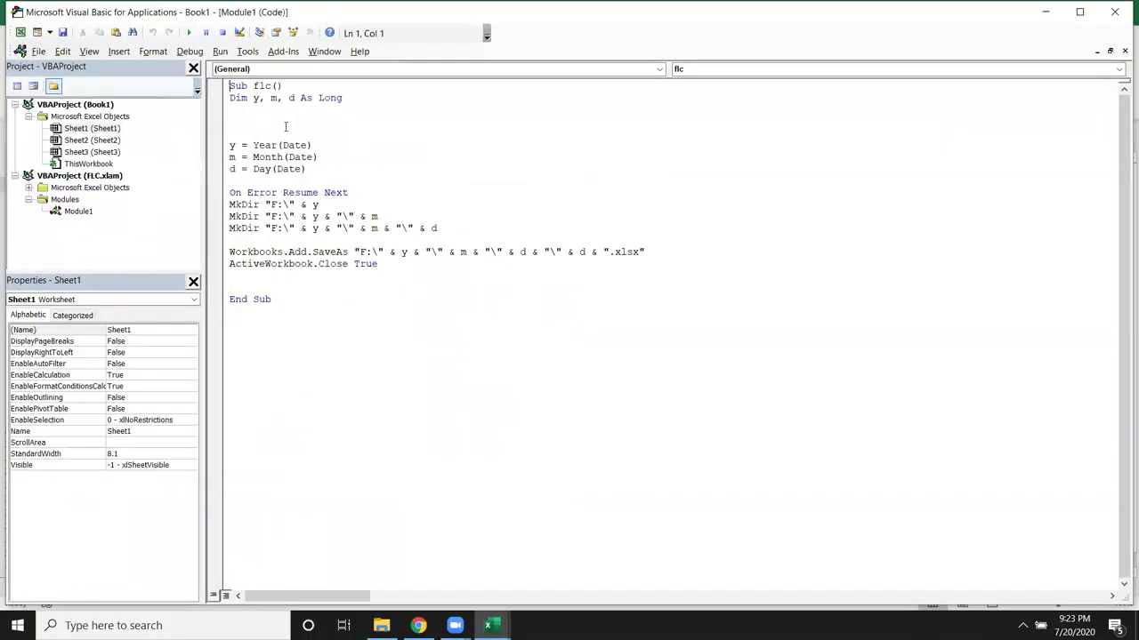
{"action": "left_click", "coordinate": [100, 129]}
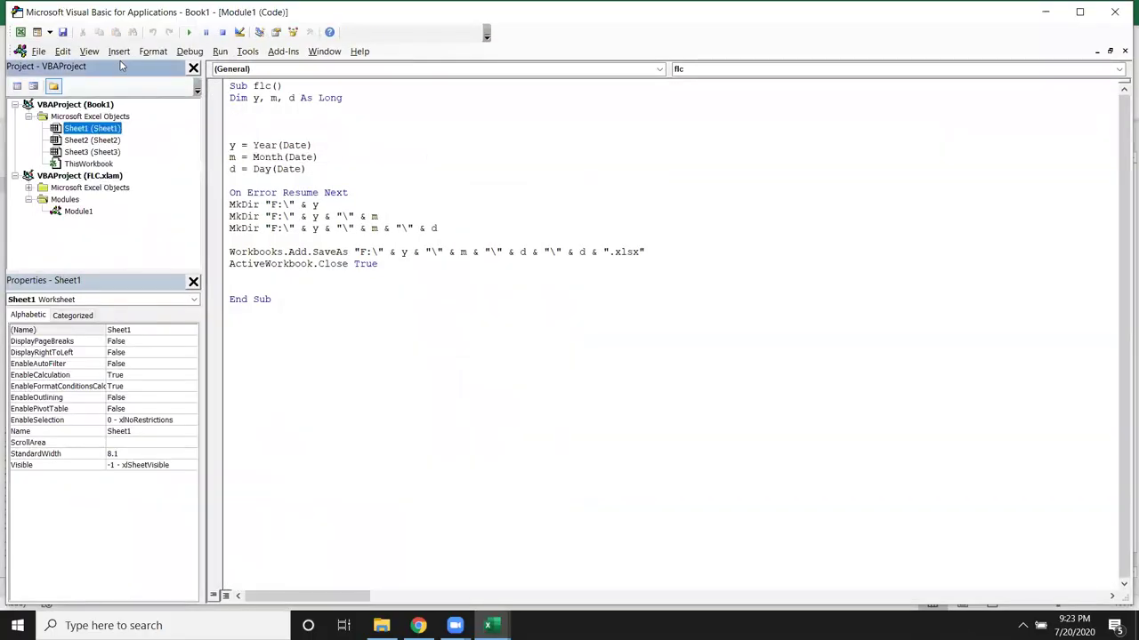
{"action": "left_click", "coordinate": [119, 51]}
{"action": "left_click", "coordinate": [146, 99]}
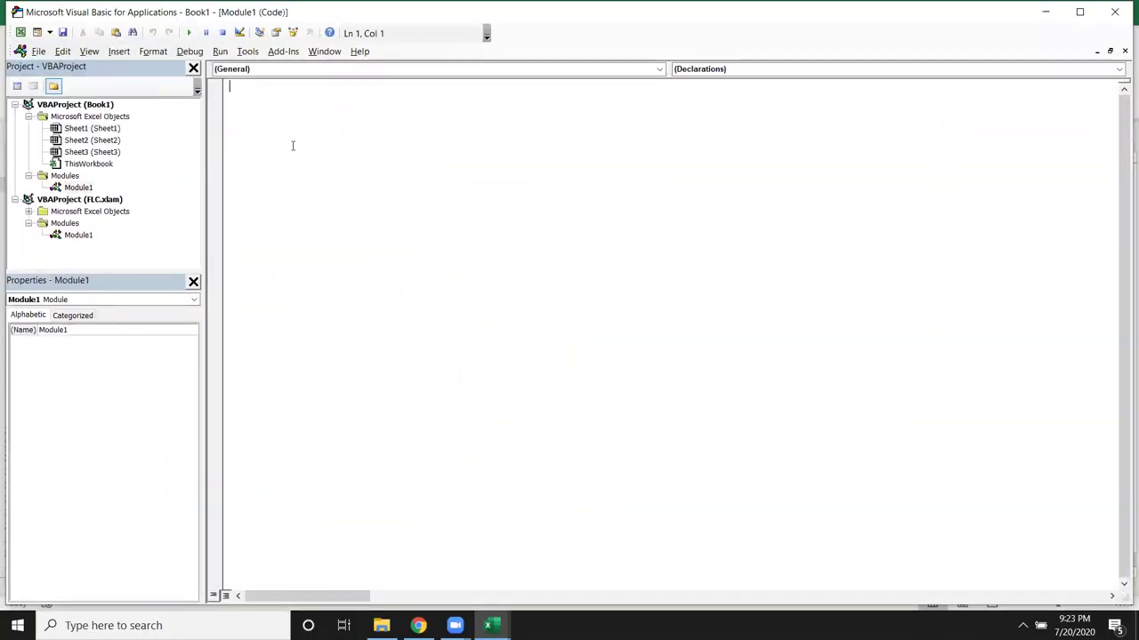
Start a 'Sub filelist' procedure in Module1 with blank lines inside
{"action": "type", "text": "sub rr"}
{"action": "key", "text": "BackSpace"}
{"action": "type", "text": "ile"}
{"action": "key", "text": "BackSpace"}
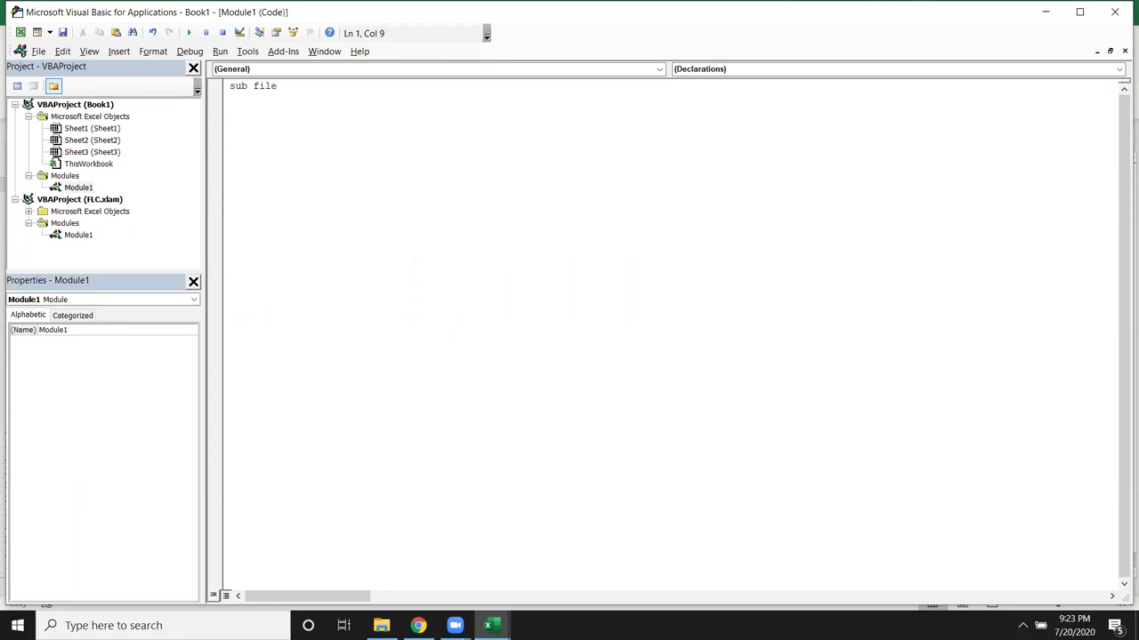
{"action": "type", "text": "lis"}
{"action": "key", "text": "Return"}
{"action": "key", "text": "Return"}
{"action": "key", "text": "Return"}
{"action": "key", "text": "Return"}
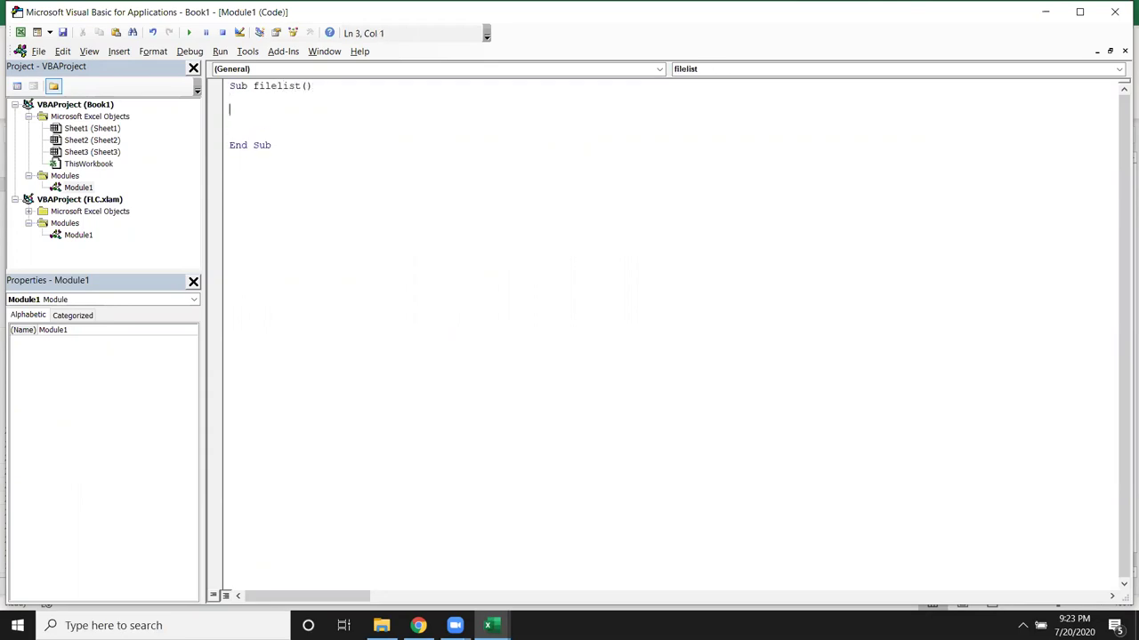
Declare the variable fn As String inside filelist
{"action": "key", "text": "Return"}
{"action": "type", "text": "dim fn as ra"}
{"action": "key", "text": "BackSpace"}
{"action": "key", "text": "BackSpace"}
{"action": "type", "text": "s Str"}
{"action": "key", "text": "Return"}
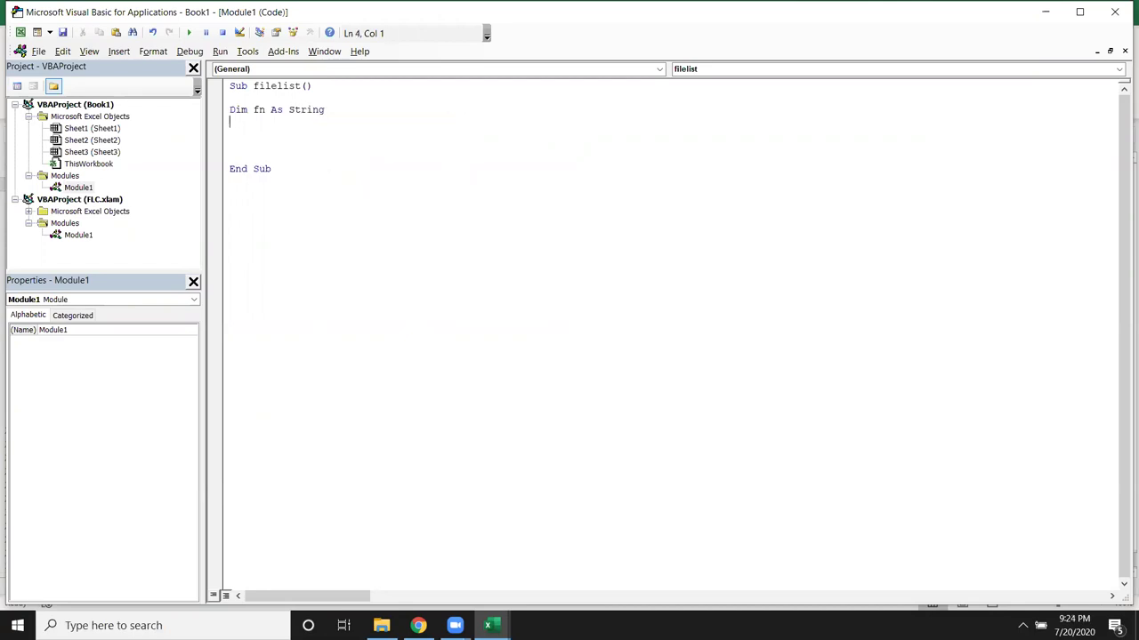
{"action": "key", "text": "Return"}
Add the line fn = Dir("E:\Disk-3\3.Dashboard\SAmple File\*.xls*", vbNormal)
{"action": "type", "text": "fn=dir(\"E:\\Disk-3\\3.Dashboard\\SAmple File"}
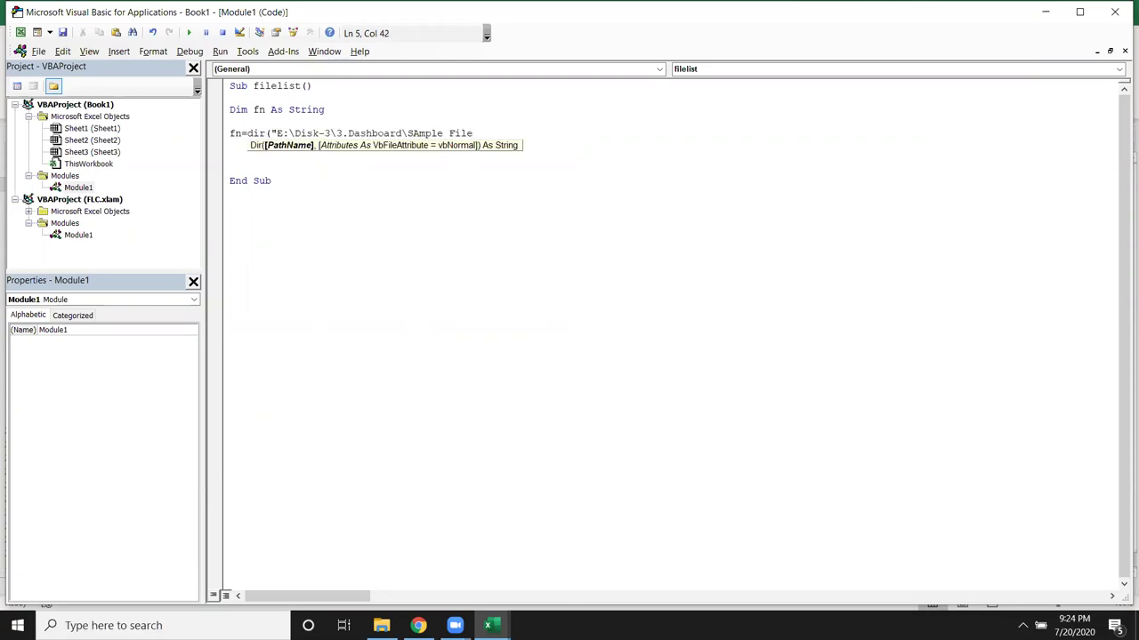
{"action": "type", "text": "\\*."}
{"action": "type", "text": "xls*"}
{"action": "type", "text": "\""}
{"action": "type", "text": ","}
{"action": "key", "text": "Down"}
{"action": "key", "text": "Down"}
{"action": "key", "text": "Down"}
{"action": "key", "text": "Down"}
{"action": "key", "text": "Down"}
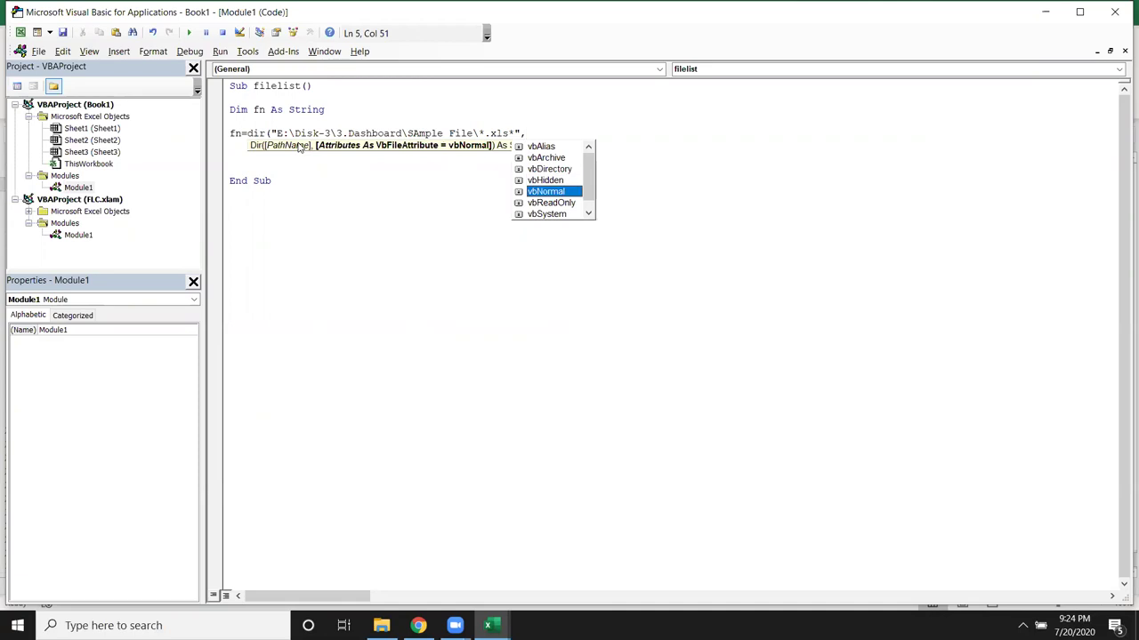
{"action": "key", "text": "Tab"}
{"action": "type", "text": ")"}
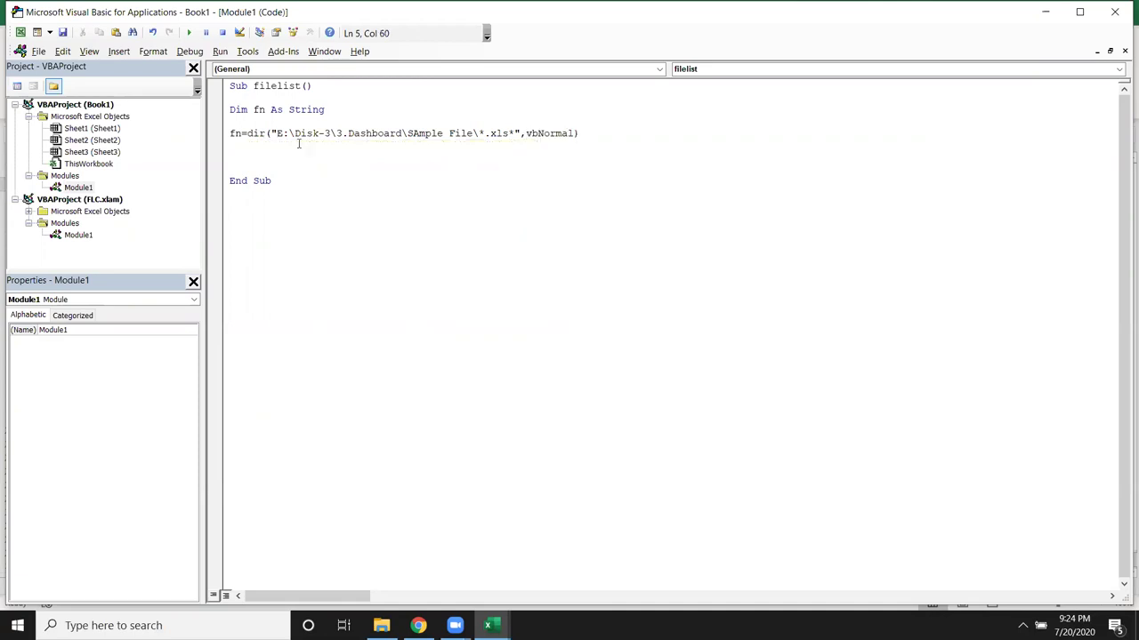
{"action": "key", "text": "Return"}
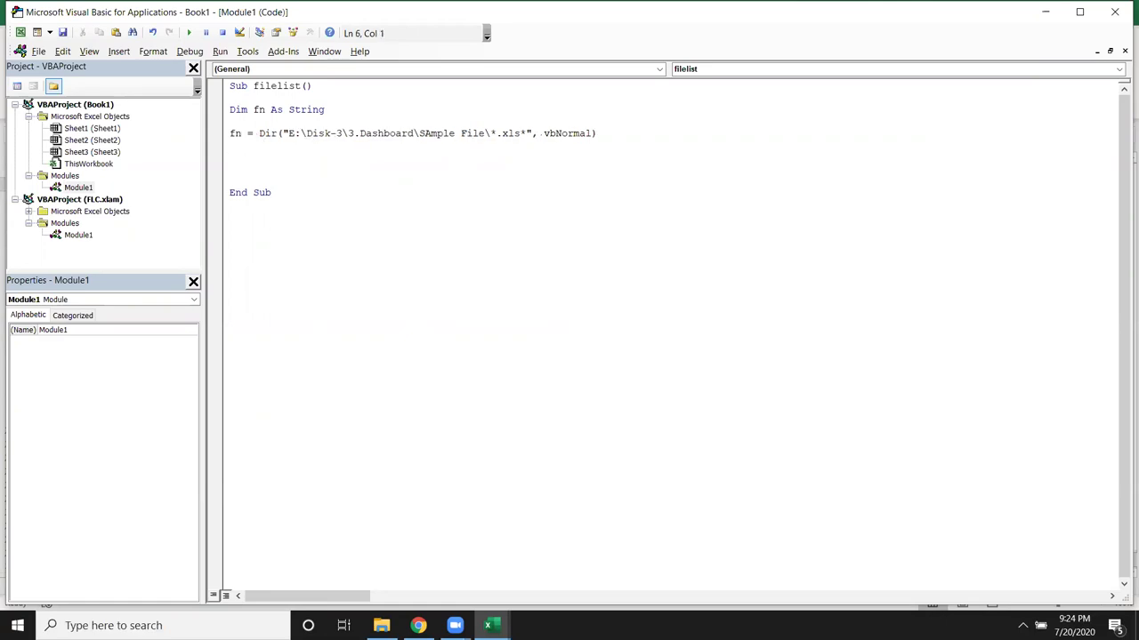
Start a Do While fn <> "" loop on a new line before the loop body
{"action": "key", "text": "Return"}
{"action": "type", "text": "do while "}
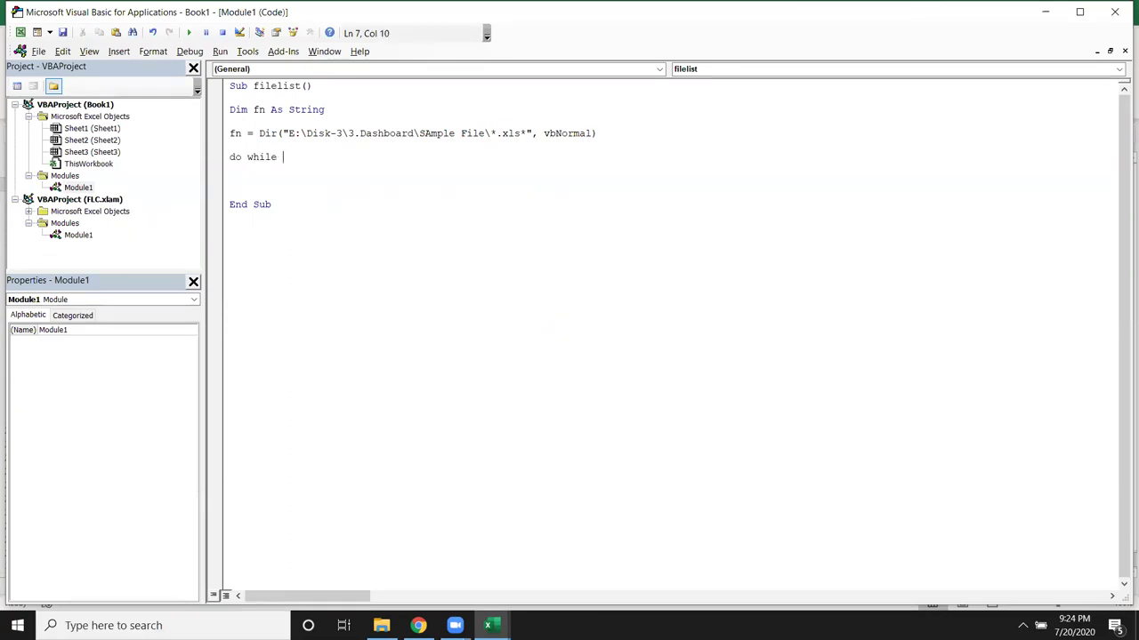
{"action": "type", "text": "fn <>"}
{"action": "type", "text": "\"\""}
{"action": "key", "text": "Return"}
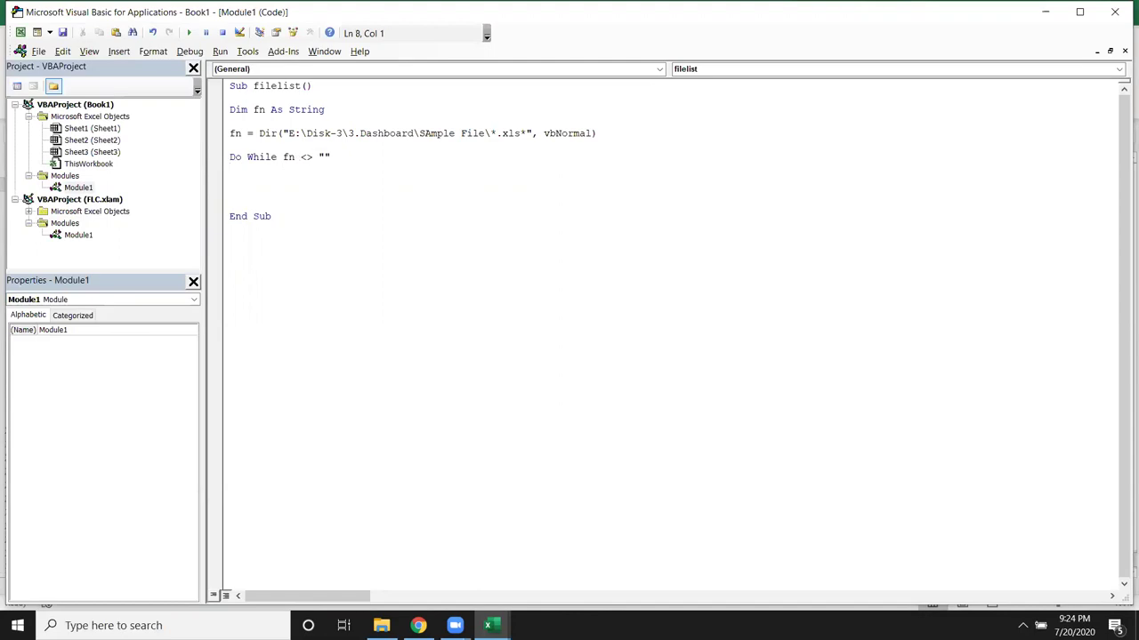
Write each file name to column A with Range("A65000").End(xlUp).Offset(1, 0).Value = fn
{"action": "type", "text": "range("}
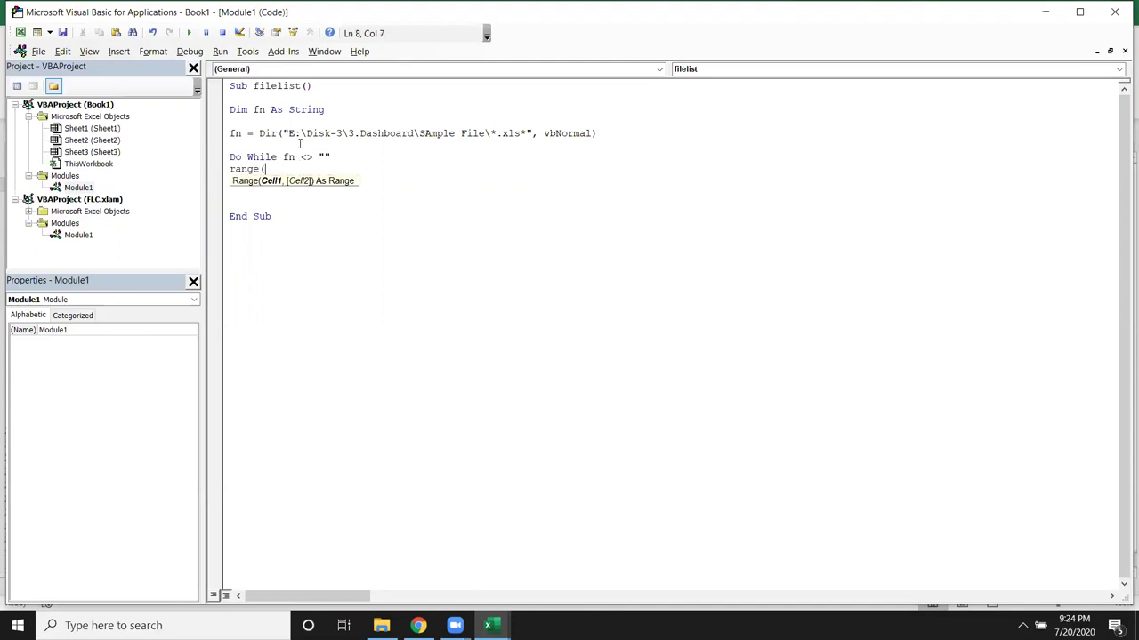
{"action": "type", "text": "\"A65000\")."}
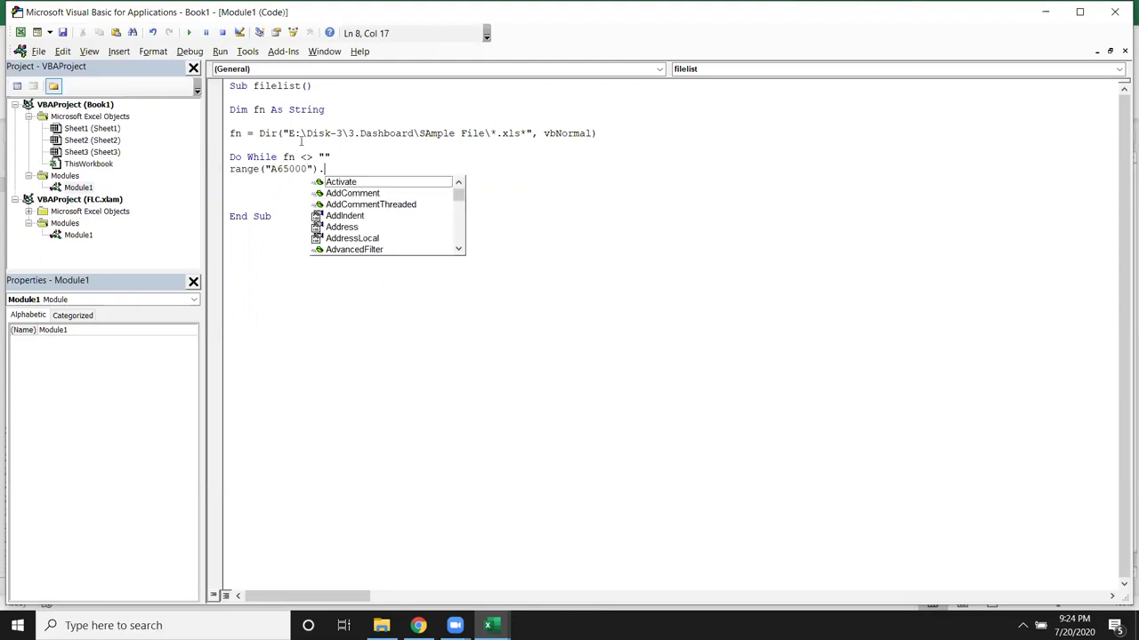
{"action": "type", "text": "end"}
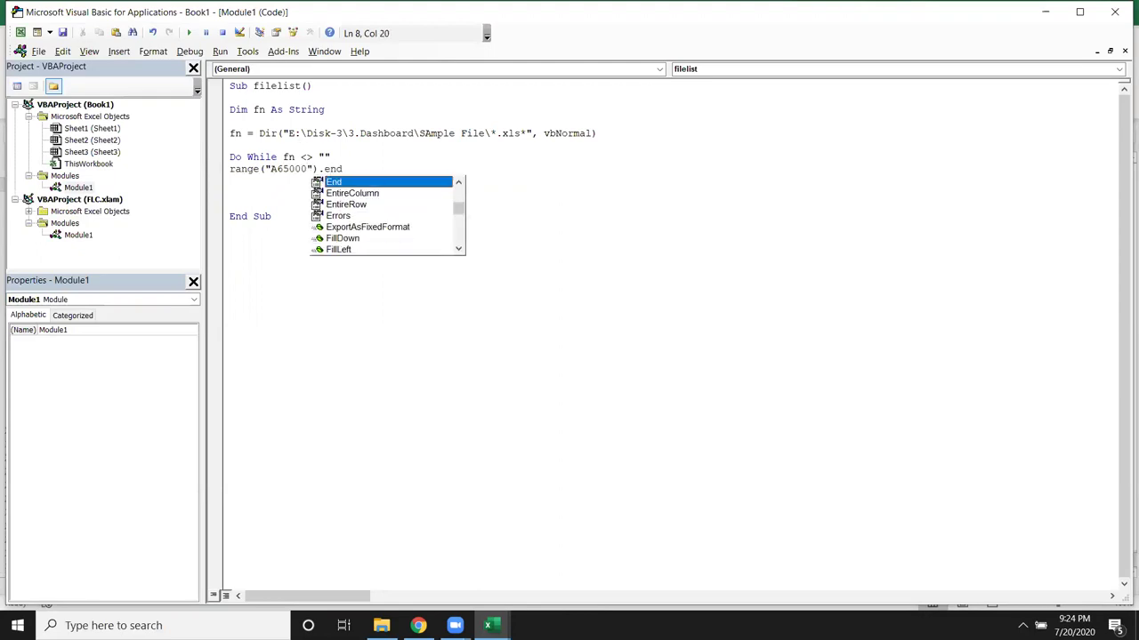
{"action": "type", "text": "("}
{"action": "key", "text": "Down"}
{"action": "key", "text": "Down"}
{"action": "key", "text": "Down"}
{"action": "key", "text": "Down"}
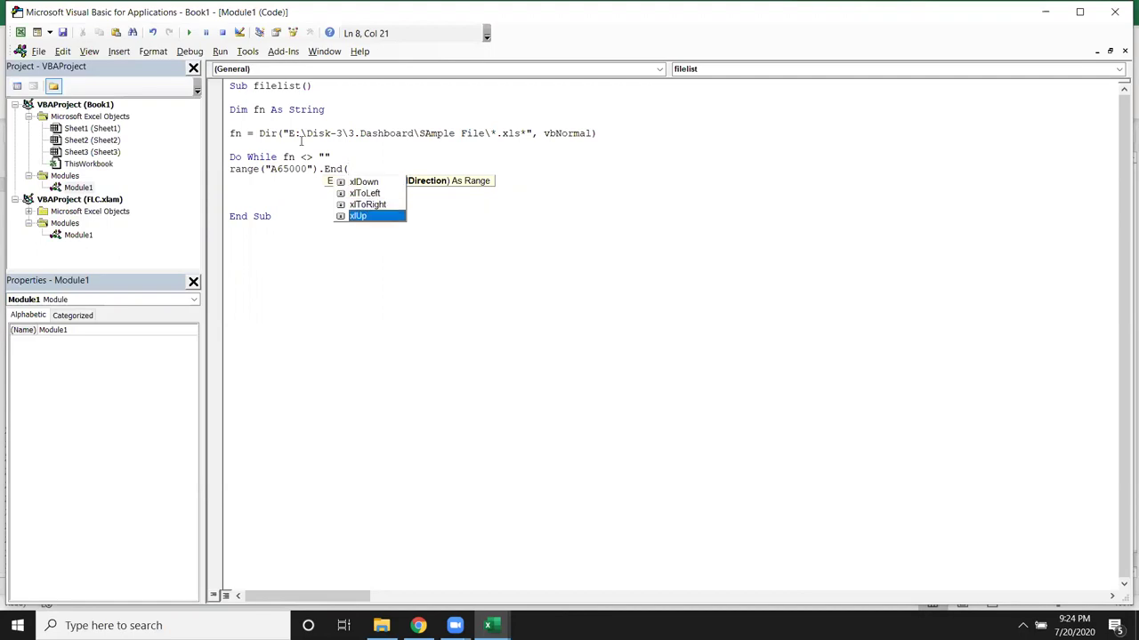
{"action": "key", "text": "Tab"}
{"action": "type", "text": ").of"}
{"action": "key", "text": "Tab"}
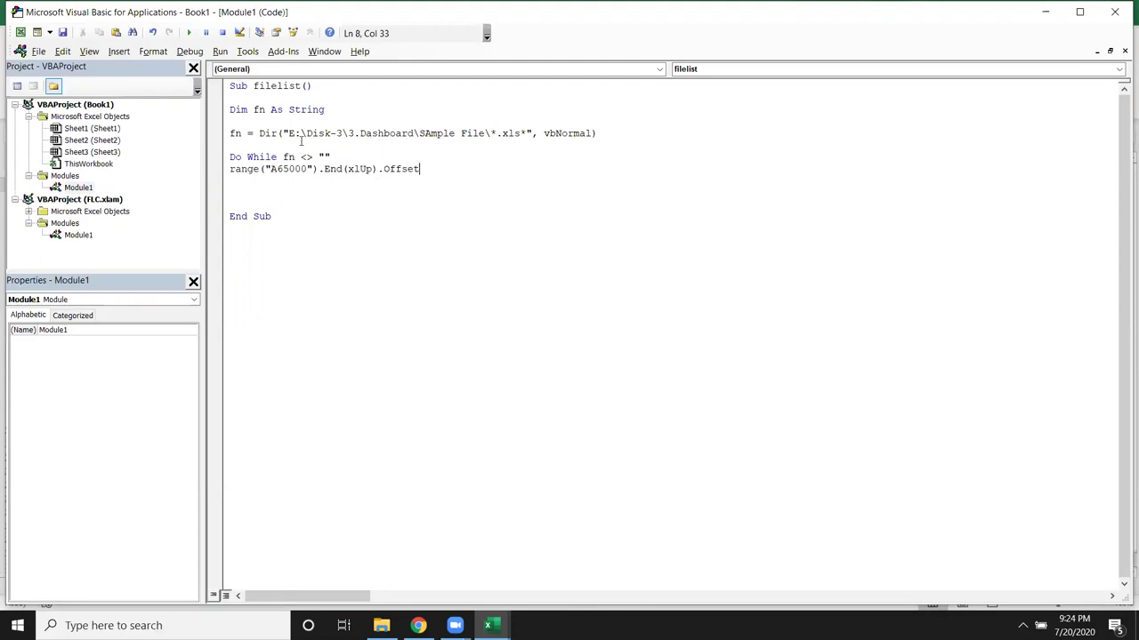
{"action": "type", "text": "(0"}
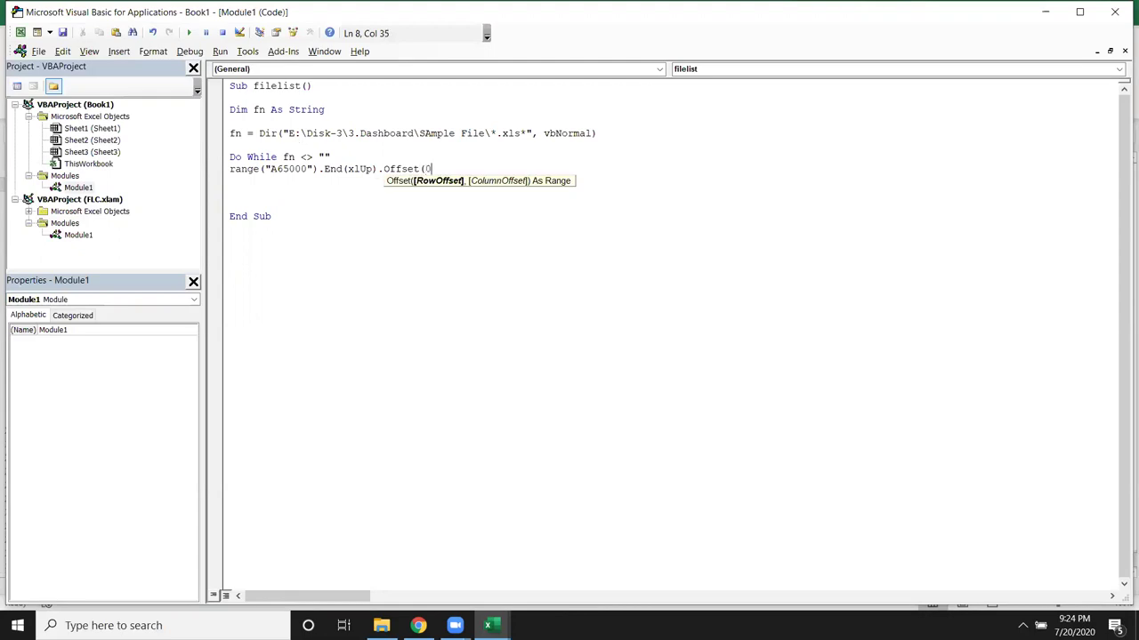
{"action": "key", "text": "BackSpace"}
{"action": "type", "text": "1,0"}
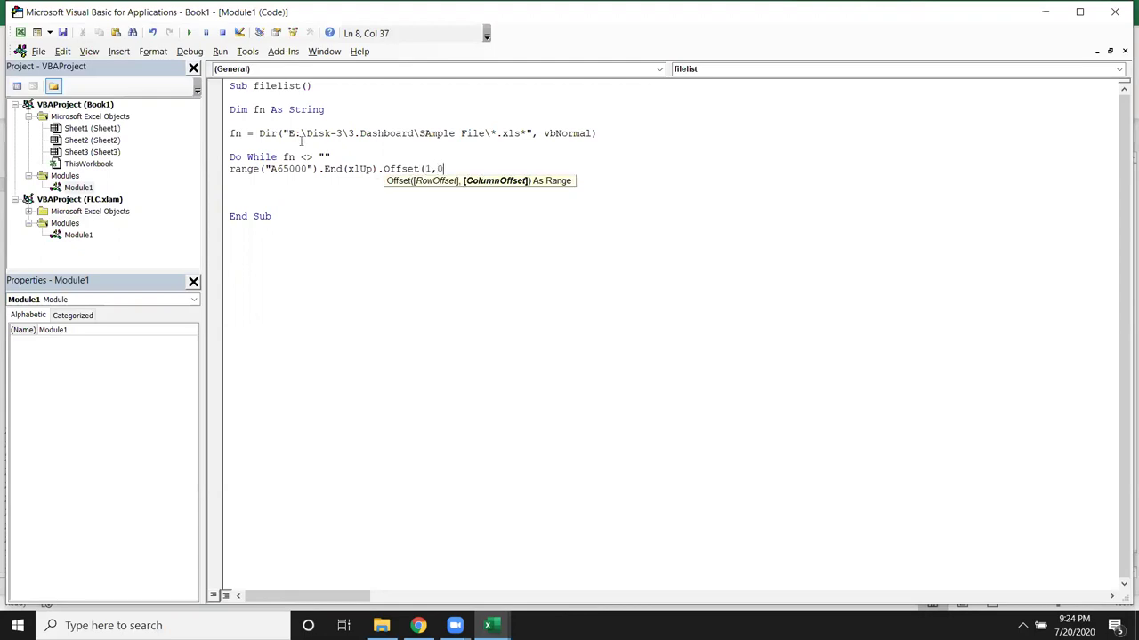
{"action": "type", "text": ").p"}
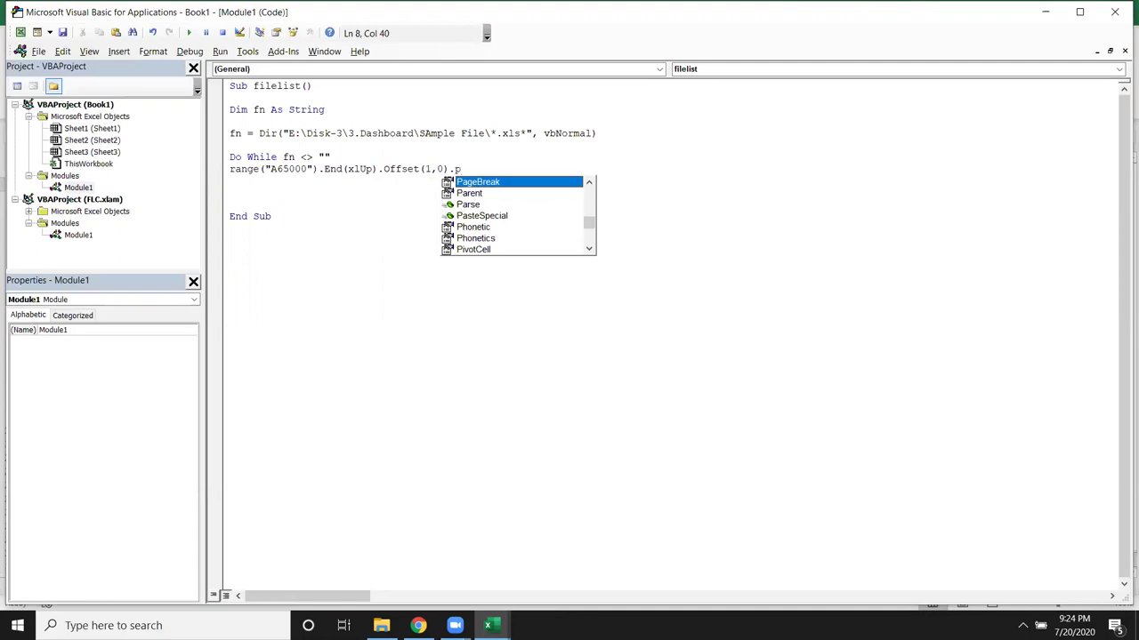
{"action": "key", "text": "Down"}
{"action": "key", "text": "Down"}
{"action": "key", "text": "BackSpace"}
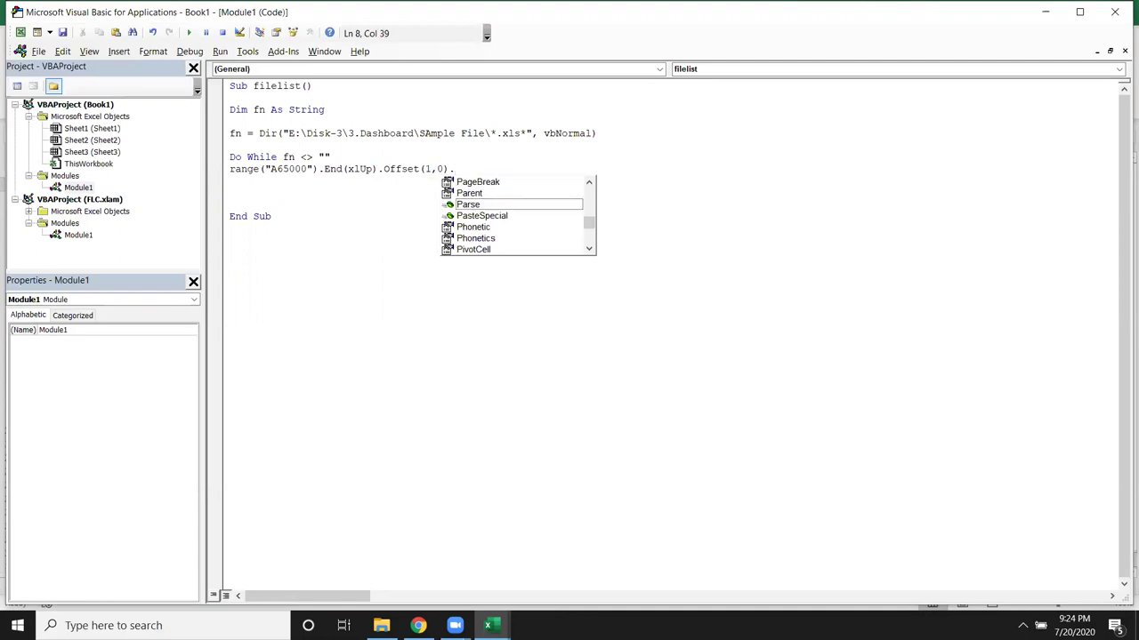
{"action": "type", "text": "v"}
{"action": "key", "text": "Down"}
{"action": "key", "text": "Tab"}
{"action": "type", "text": "=fn"}
{"action": "key", "text": "Return"}
Advance to the next file with fn = Dir() and close the Loop
{"action": "type", "text": "dir"}
{"action": "key", "text": "BackSpace"}
{"action": "key", "text": "BackSpace"}
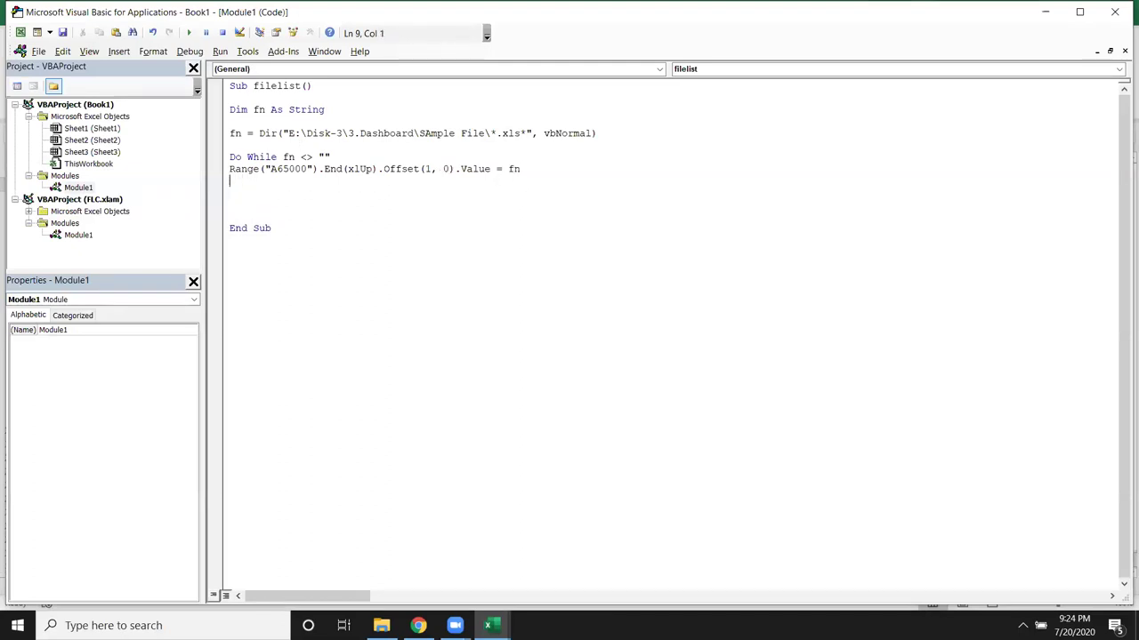
{"action": "type", "text": "fn=dir()"}
{"action": "key", "text": "Return"}
{"action": "type", "text": "oo"}
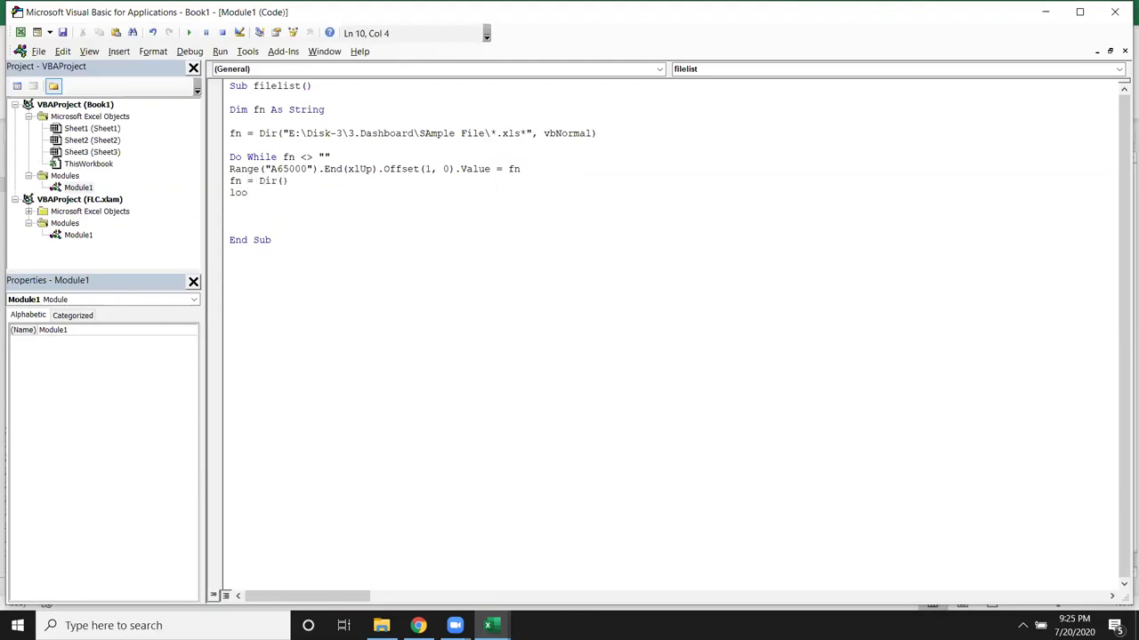
Run the filelist macro to list the file names
{"action": "left_click", "coordinate": [288, 170]}
{"action": "left_click", "coordinate": [254, 169]}
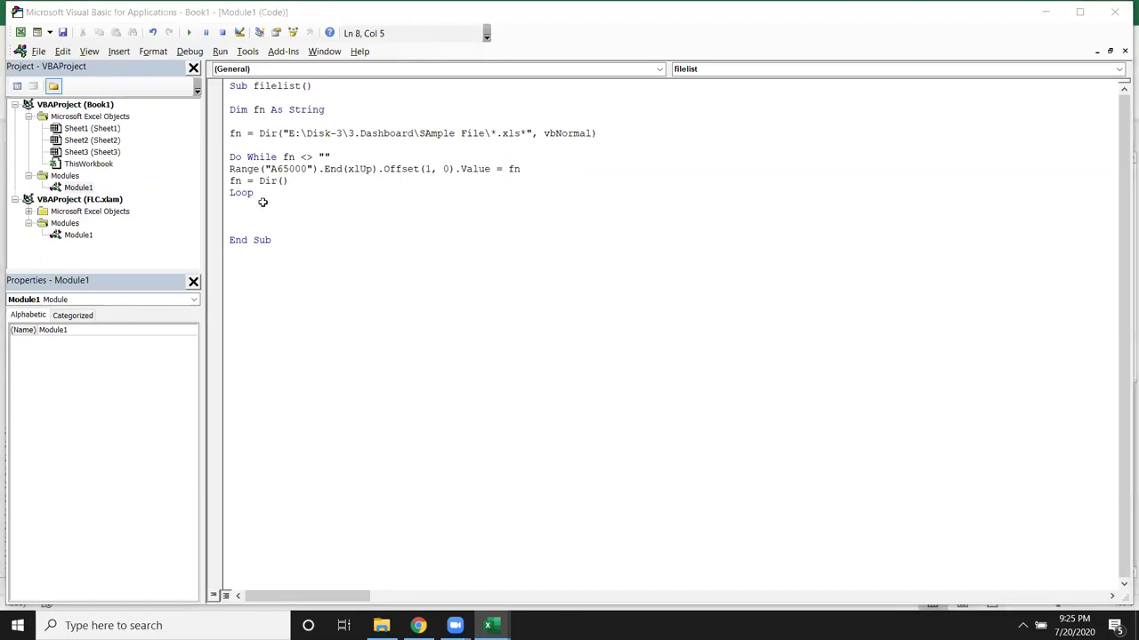
{"action": "key", "text": "alt+F11"}
Enter the headers Name in A1 and Date-time in B1
{"action": "scroll", "coordinate": [72, 260], "scroll_direction": "down", "scroll_amount": 3}
{"action": "scroll", "coordinate": [73, 271], "scroll_direction": "down", "scroll_amount": 5}
{"action": "scroll", "coordinate": [77, 273], "scroll_direction": "down", "scroll_amount": 6}
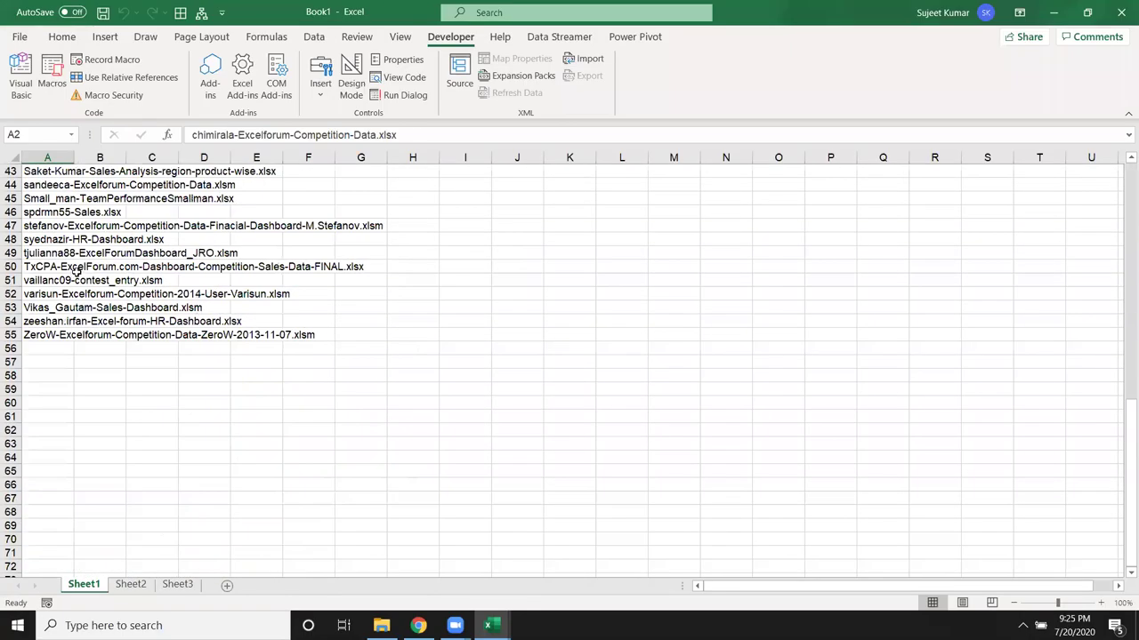
{"action": "scroll", "coordinate": [76, 271], "scroll_direction": "up", "scroll_amount": 9}
{"action": "scroll", "coordinate": [77, 272], "scroll_direction": "up", "scroll_amount": 5}
{"action": "left_click", "coordinate": [66, 169]}
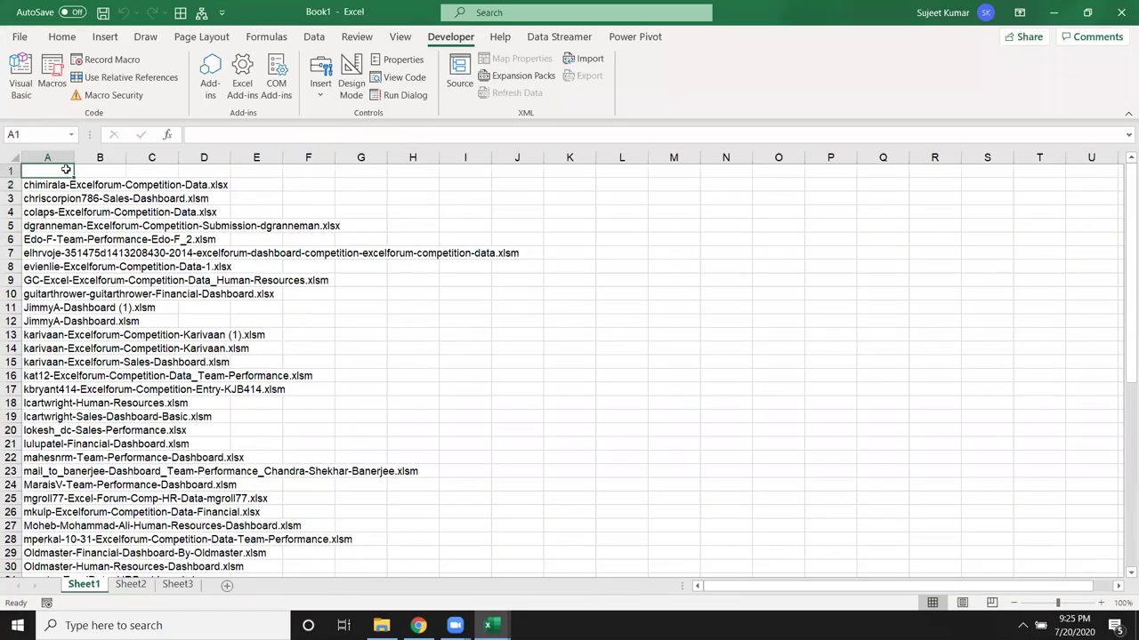
{"action": "type", "text": "Name"}
{"action": "key", "text": "Tab"}
{"action": "type", "text": "Date"}
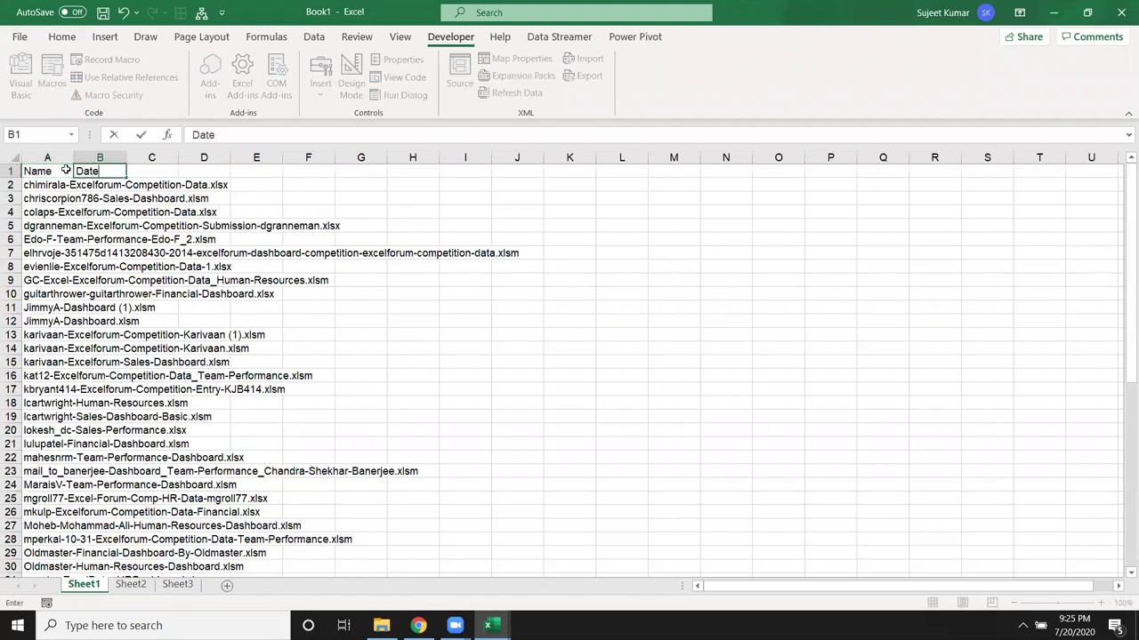
{"action": "type", "text": "-time"}
{"action": "key", "text": "Tab"}
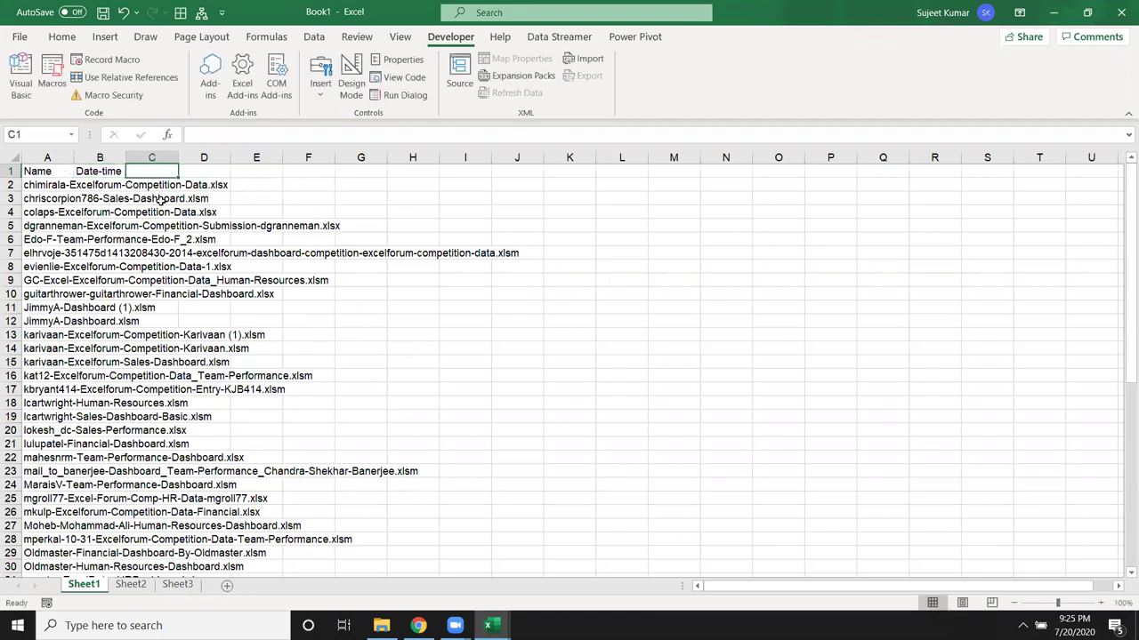
Resize column A to a moderate width and enter Size in C1
{"action": "double_click", "coordinate": [74, 158]}
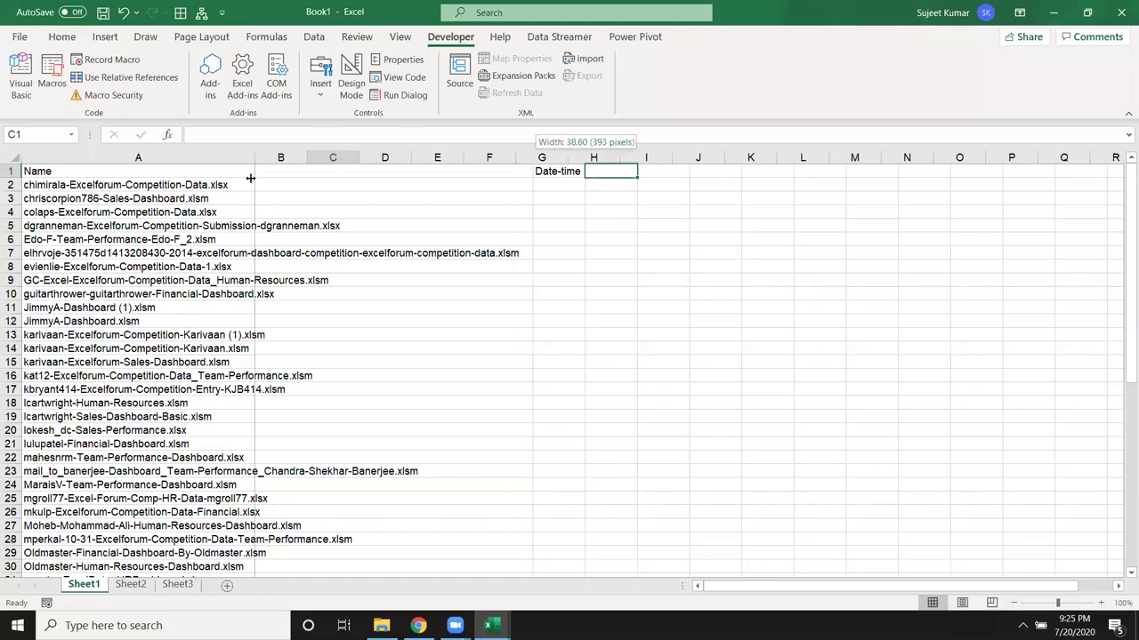
{"action": "left_click_drag", "start_coordinate": [270, 180], "coordinate": [233, 173]}
{"action": "left_click", "coordinate": [251, 171]}
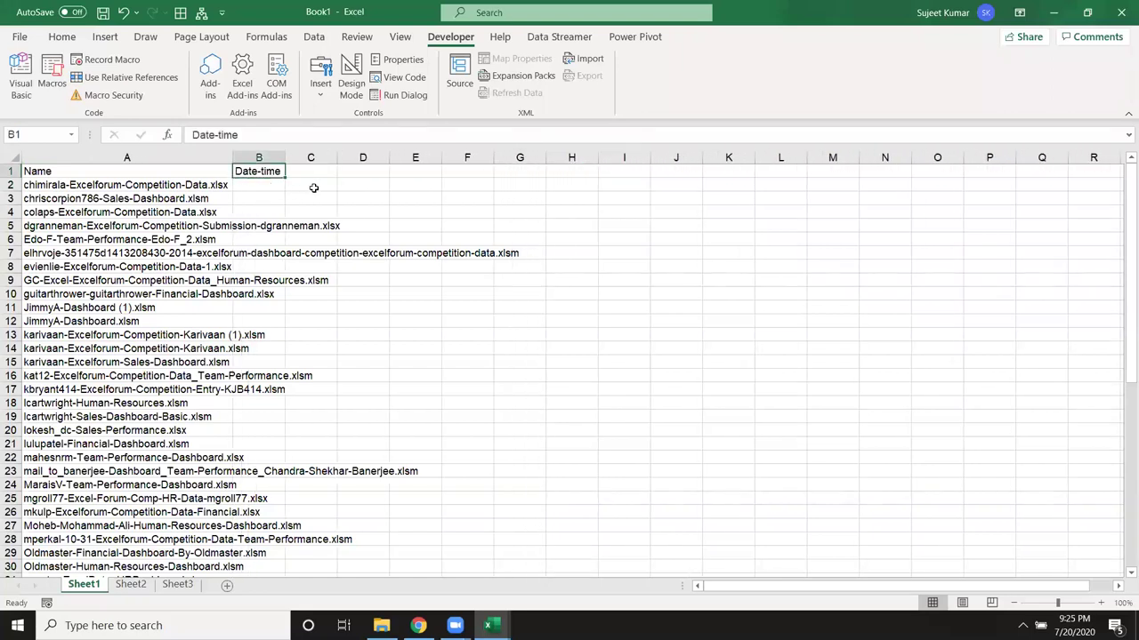
{"action": "left_click", "coordinate": [313, 169]}
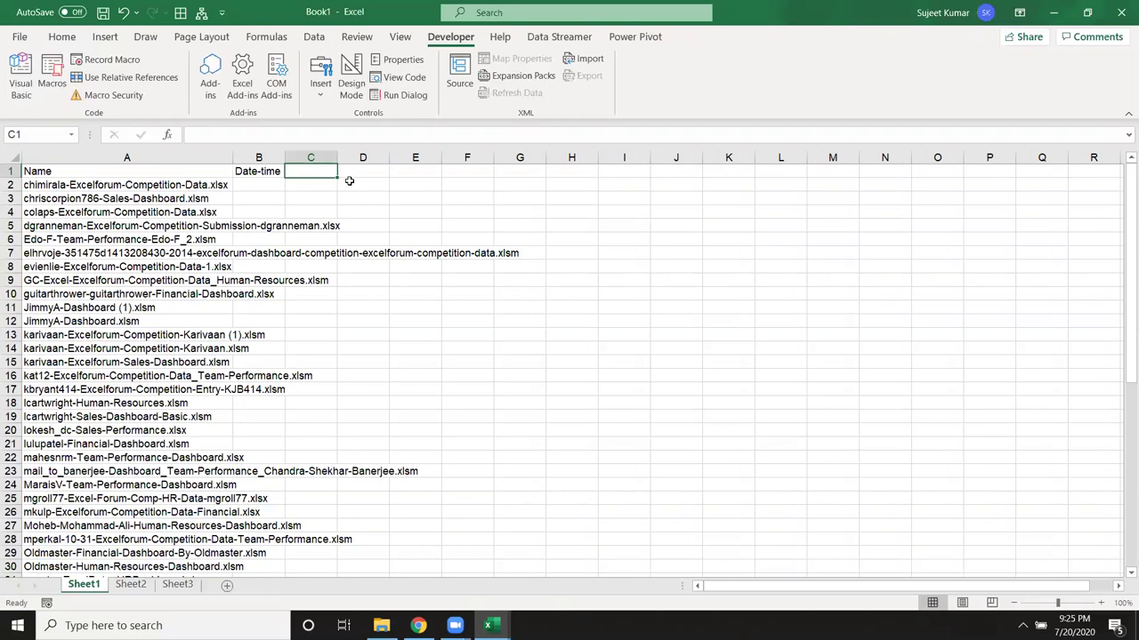
{"action": "type", "text": "Size"}
{"action": "key", "text": "Return"}
Clear the listed file names from A2 downward and return to A1
{"action": "left_click", "coordinate": [294, 317]}
{"action": "left_click", "coordinate": [86, 184]}
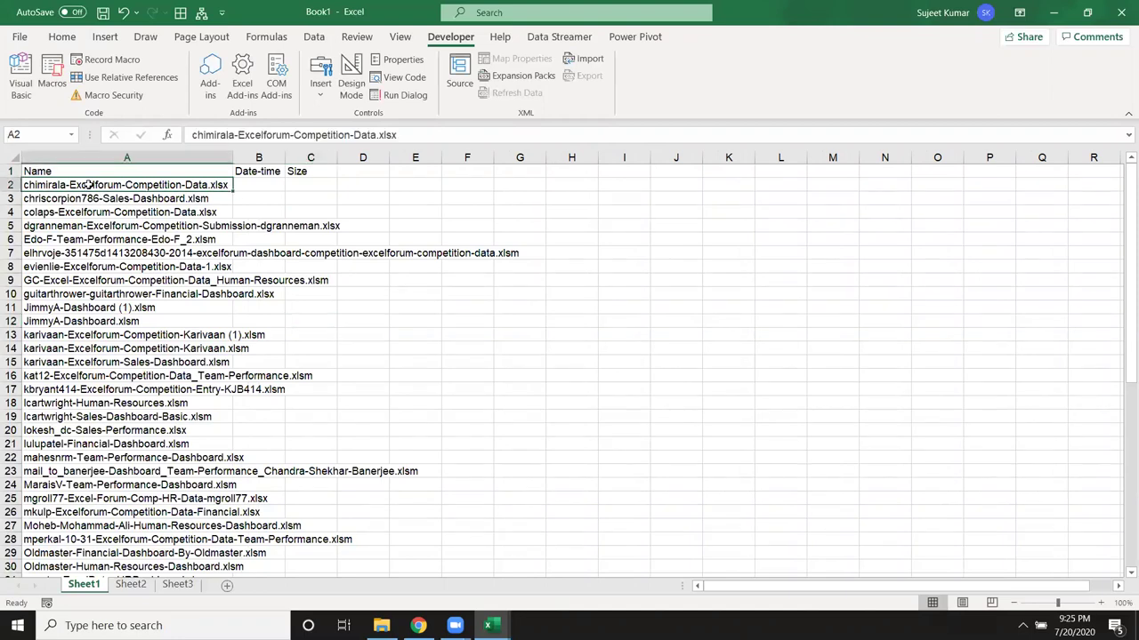
{"action": "key", "text": "ctrl+shift+Down"}
{"action": "key", "text": "Delete"}
{"action": "scroll", "coordinate": [88, 184], "scroll_direction": "up", "scroll_amount": 9}
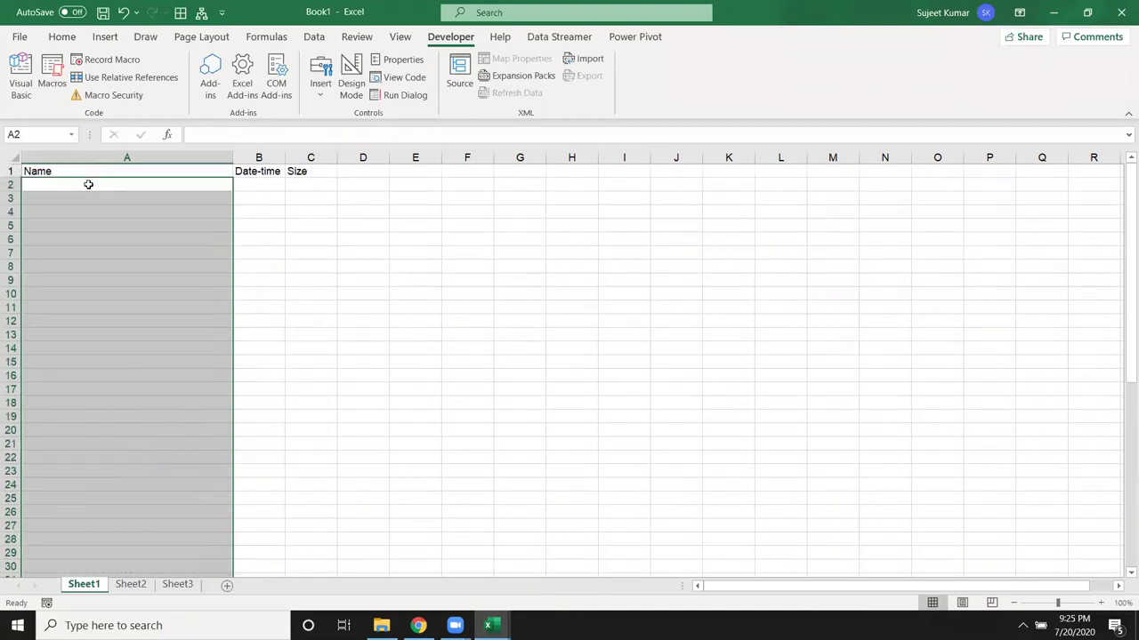
{"action": "key", "text": "ctrl+Home"}
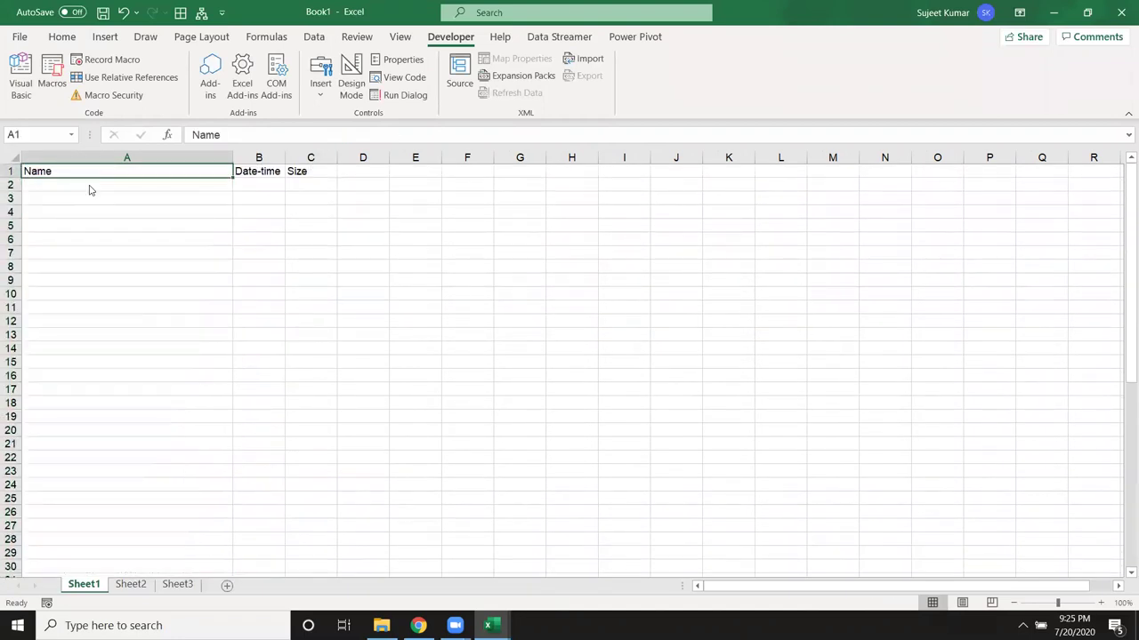
{"action": "key", "text": "alt+F11"}
Duplicate the Range line in the loop and change its offset to Offset(0, 1)
{"action": "left_click_drag", "start_coordinate": [229, 181], "coordinate": [236, 180]}
{"action": "key", "text": "Left"}
{"action": "key", "text": "Return"}
{"action": "key", "text": "Return"}
{"action": "key", "text": "Up"}
{"action": "key", "text": "Up"}
{"action": "key", "text": "Up"}
{"action": "key", "text": "shift+Down"}
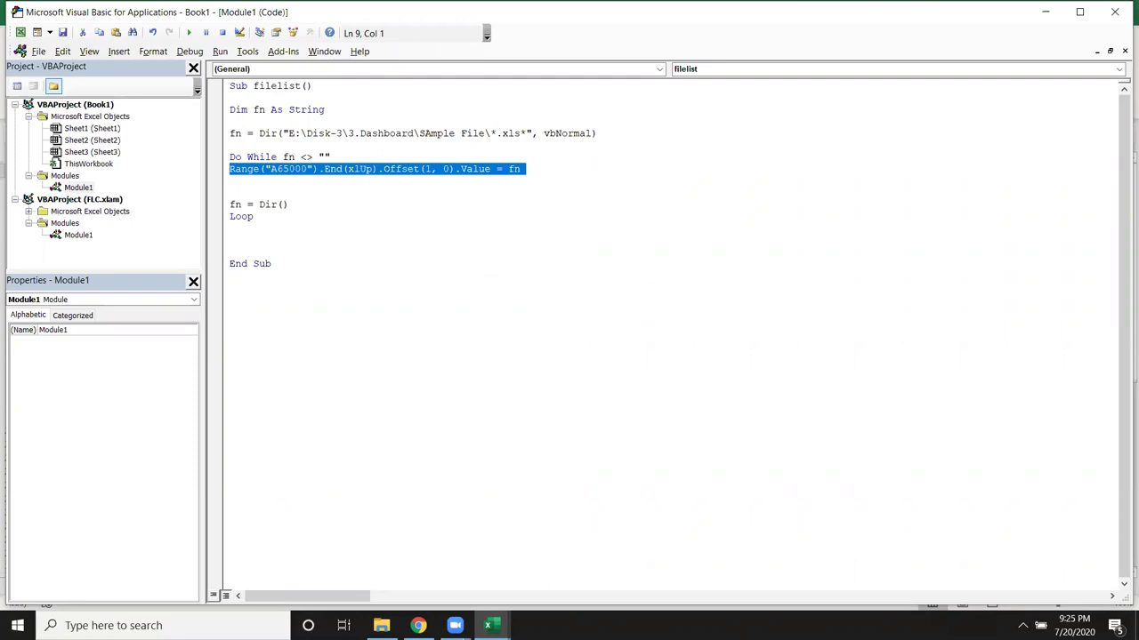
{"action": "key", "text": "ctrl+c"}
{"action": "key", "text": "ctrl+v"}
{"action": "key", "text": "ctrl+v"}
{"action": "double_click", "coordinate": [431, 181]}
{"action": "type", "text": "0"}
{"action": "key", "text": "Right"}
{"action": "key", "text": "Right"}
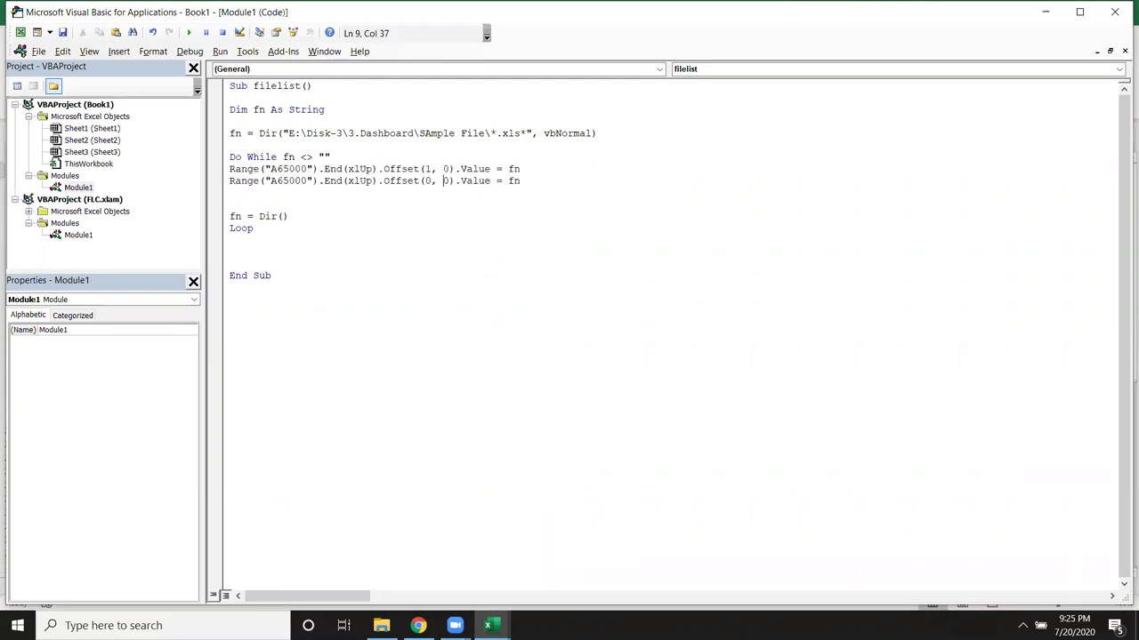
{"action": "key", "text": "Delete"}
{"action": "type", "text": "1"}
Set the new line's value to FileDateTime("E:\Disk-3\3.Dashboard\SAmple File\" & fn)
{"action": "double_click", "coordinate": [525, 180]}
{"action": "type", "text": "fi"}
{"action": "type", "text": "ledatetime("}
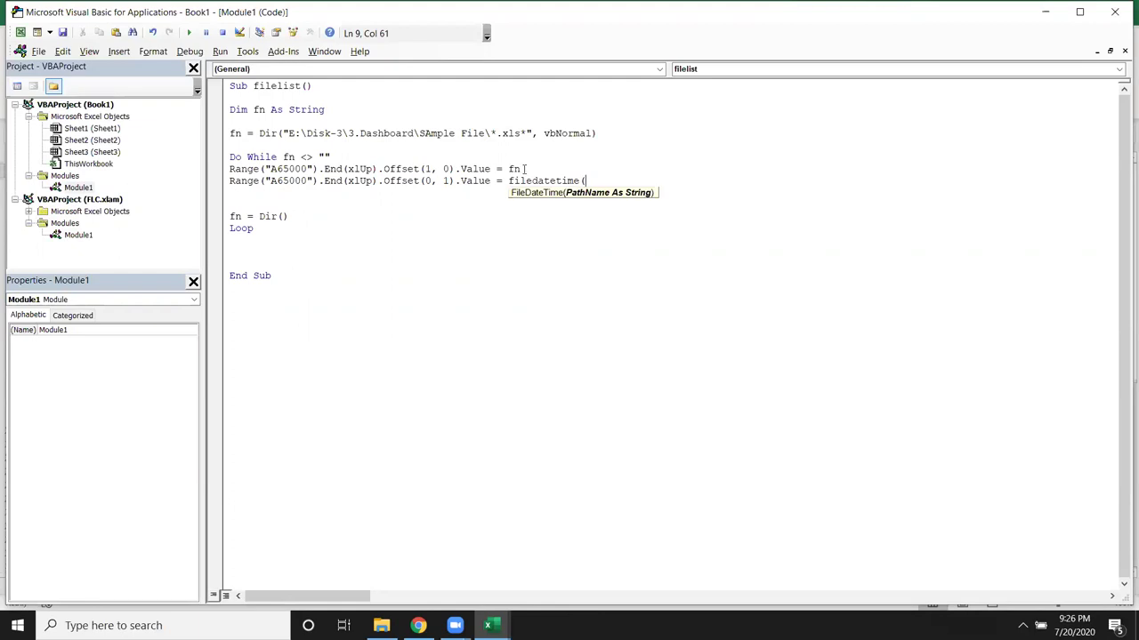
{"action": "left_click", "coordinate": [285, 132]}
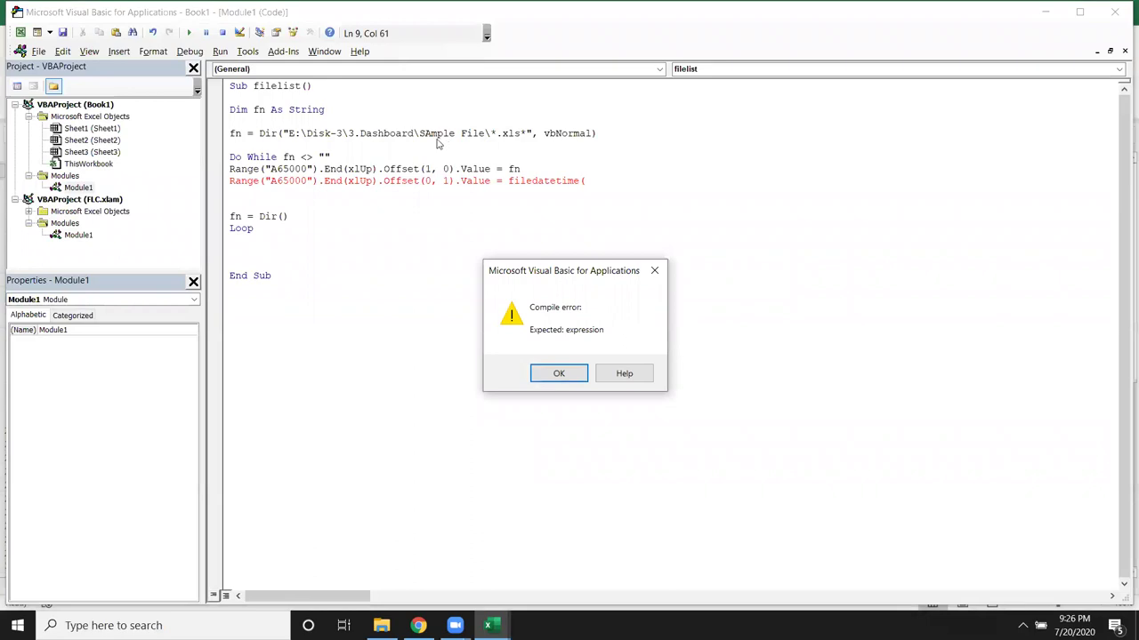
{"action": "key", "text": "Return"}
{"action": "left_click_drag", "start_coordinate": [283, 133], "coordinate": [494, 133]}
{"action": "left_click", "coordinate": [601, 182]}
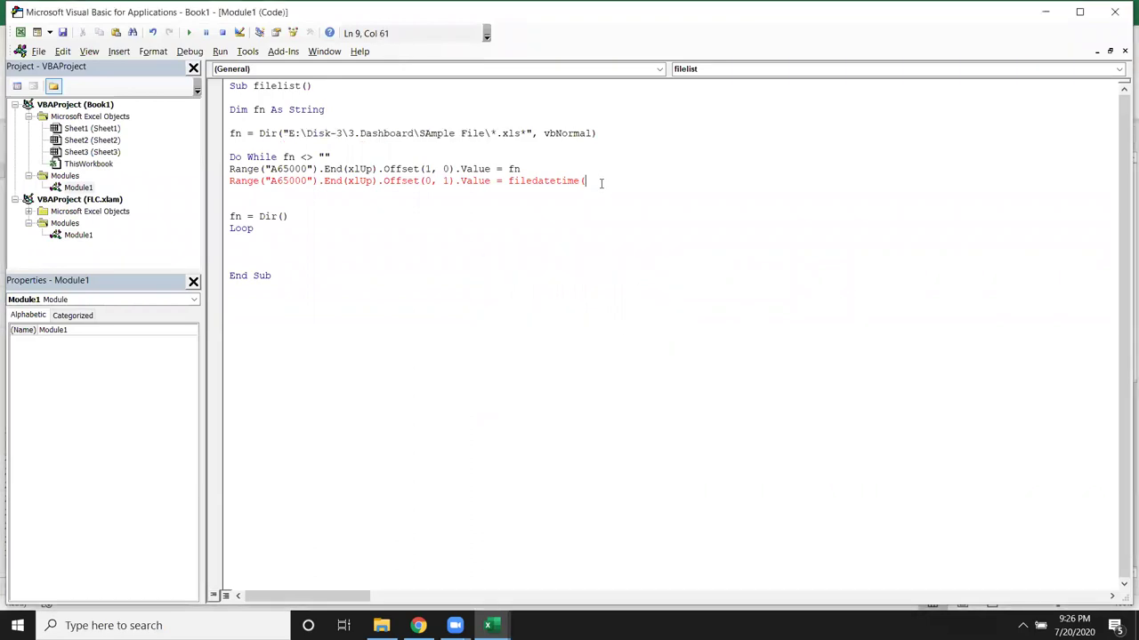
{"action": "key", "text": "ctrl+v"}
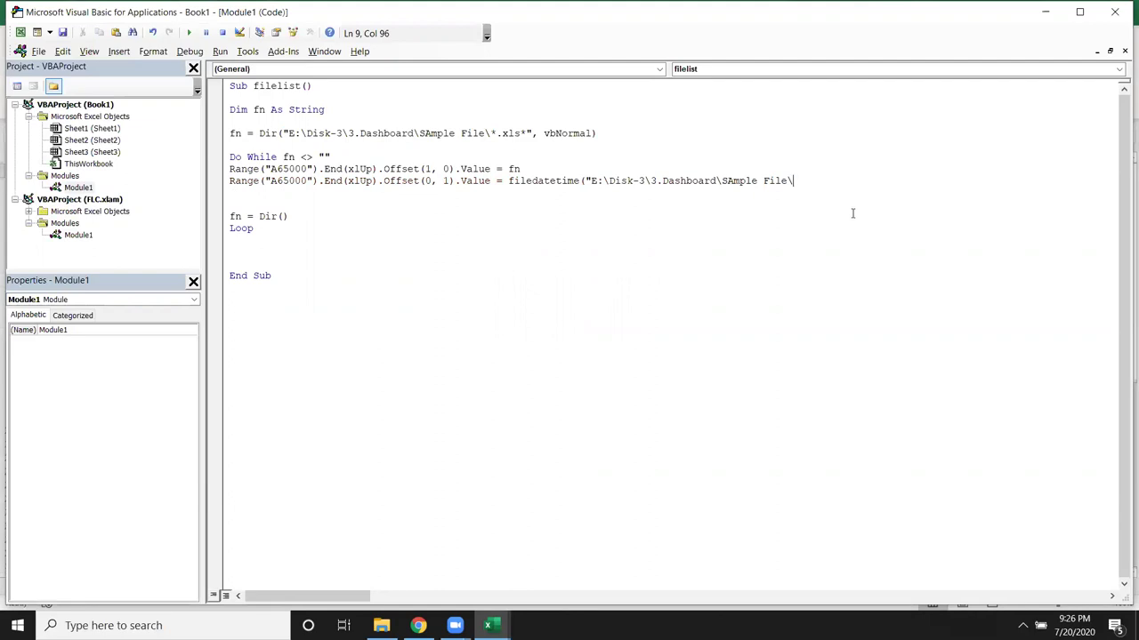
{"action": "type", "text": "\" & fn)"}
{"action": "left_click", "coordinate": [818, 244]}
Duplicate the FileDateTime line, changing it to Offset(0, 2) and FileLen for column C
{"action": "left_click", "coordinate": [285, 193]}
{"action": "key", "text": "Up"}
{"action": "key", "text": "shift+Down"}
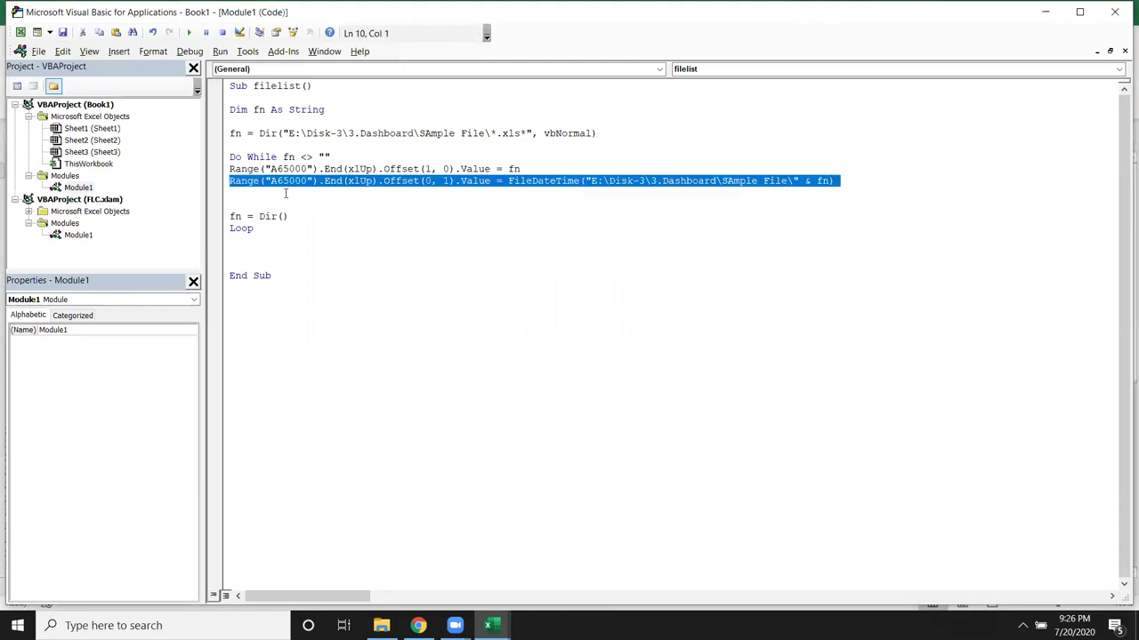
{"action": "key", "text": "ctrl+c"}
{"action": "key", "text": "ctrl+v"}
{"action": "key", "text": "ctrl+v"}
{"action": "double_click", "coordinate": [448, 194]}
{"action": "type", "text": "2"}
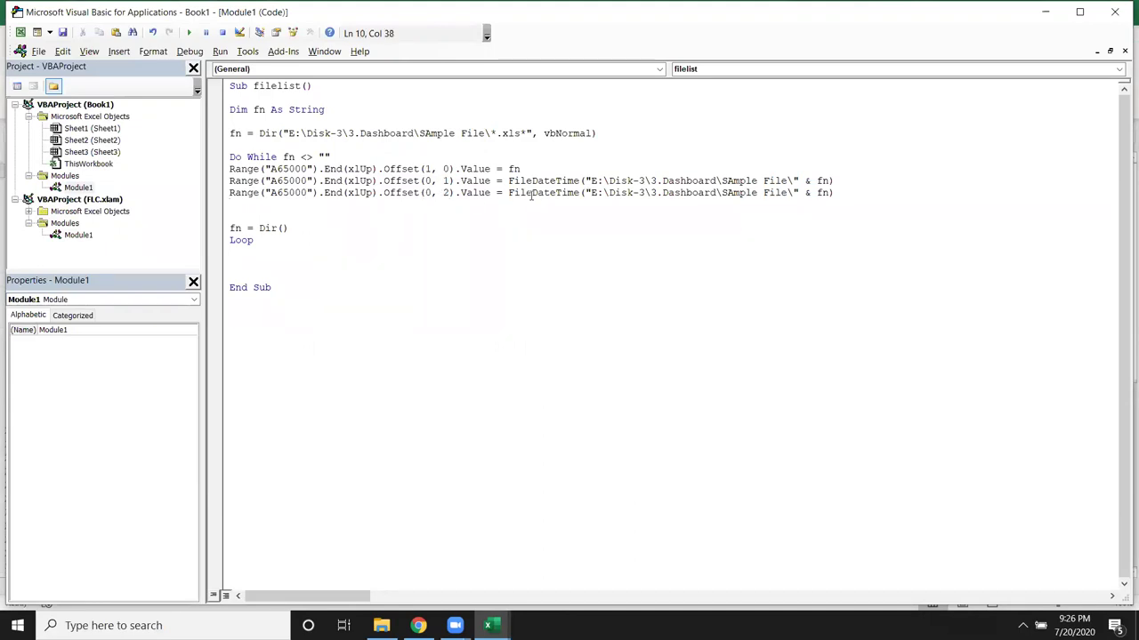
{"action": "double_click", "coordinate": [531, 194]}
{"action": "type", "text": "Filelen"}
{"action": "left_click", "coordinate": [545, 210]}
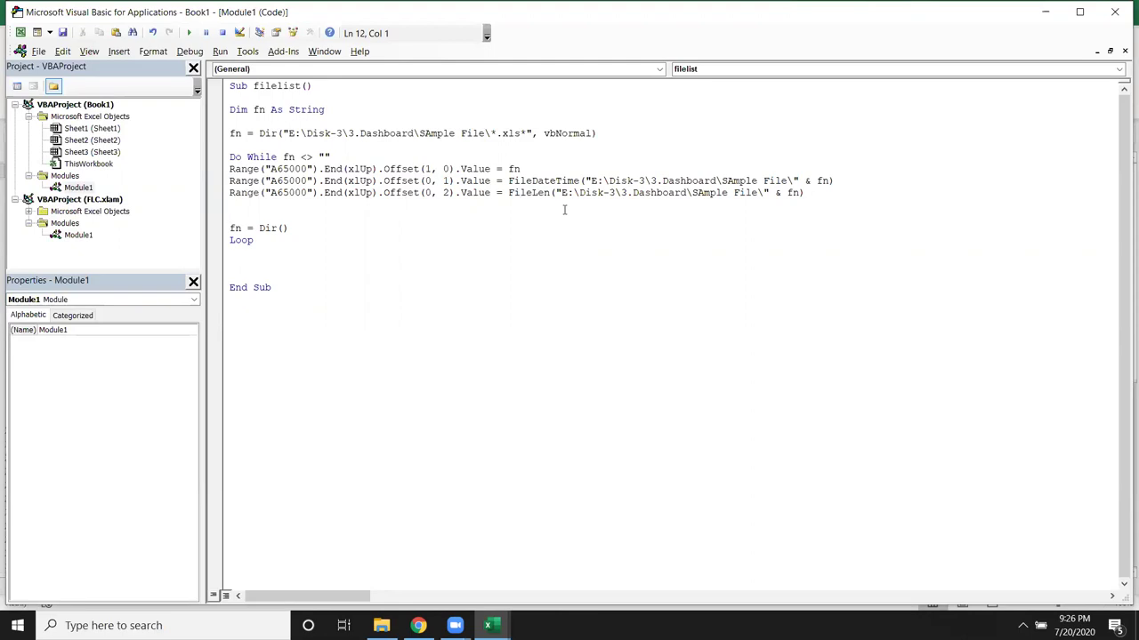
Remove the extra blank line in the loop and run the filelist macro
{"action": "left_click", "coordinate": [566, 200]}
{"action": "left_click", "coordinate": [763, 193]}
{"action": "left_click", "coordinate": [300, 215]}
{"action": "key", "text": "Delete"}
{"action": "type", "text": "z"}
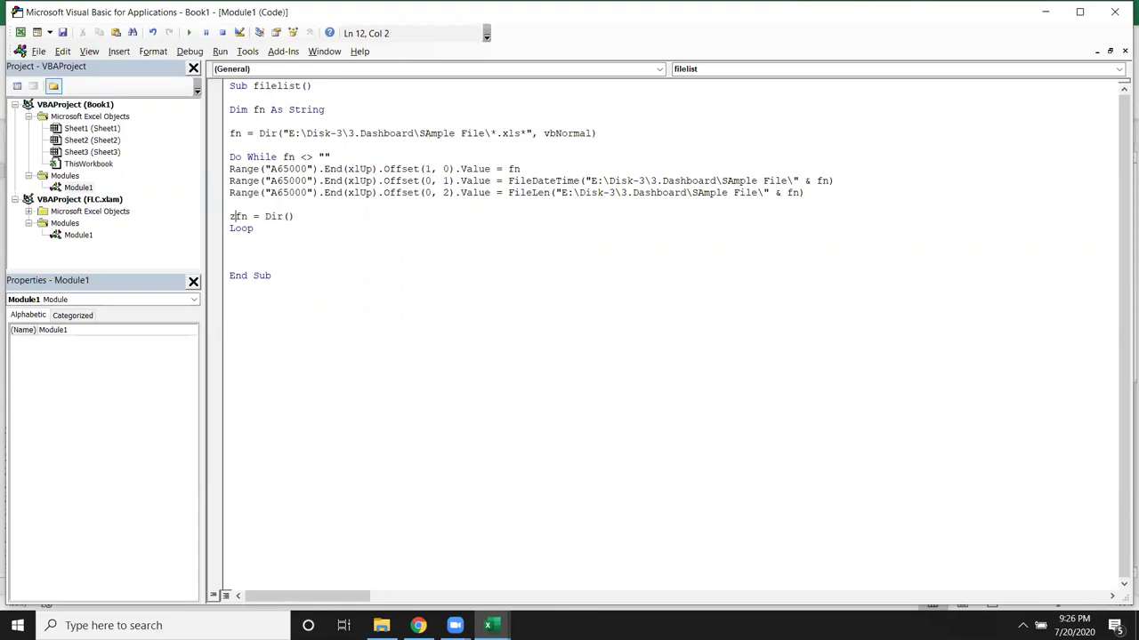
{"action": "key", "text": "alt+F11"}
{"action": "key", "text": "alt+F11"}
{"action": "key", "text": "ctrl+z"}
{"action": "left_click", "coordinate": [270, 169]}
{"action": "left_click", "coordinate": [188, 33]}
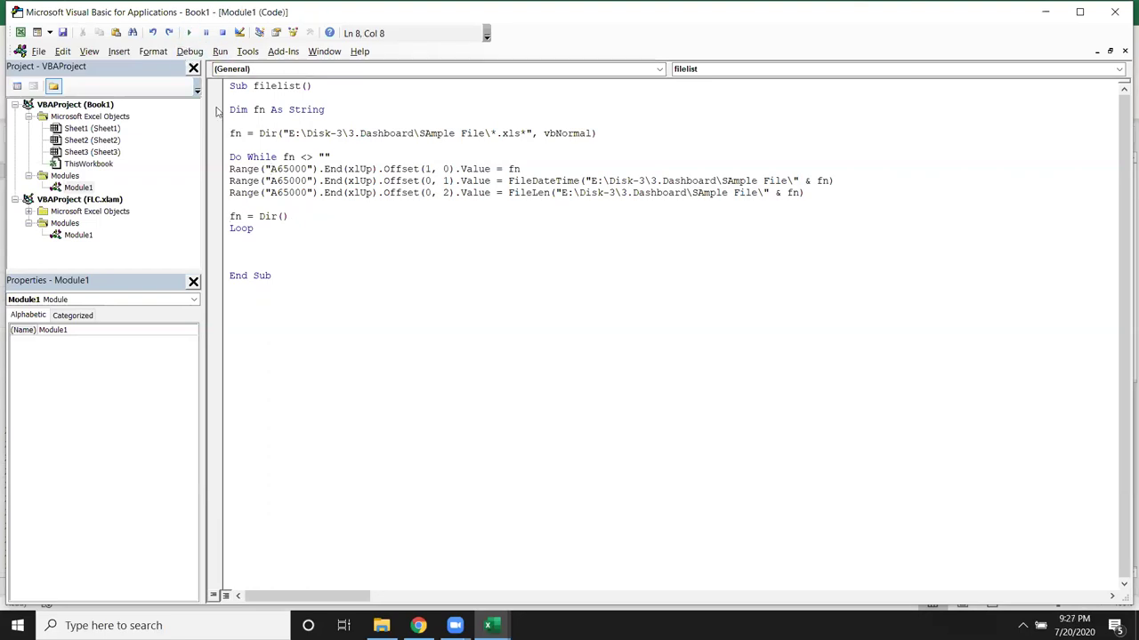
{"action": "key", "text": "alt+F11"}
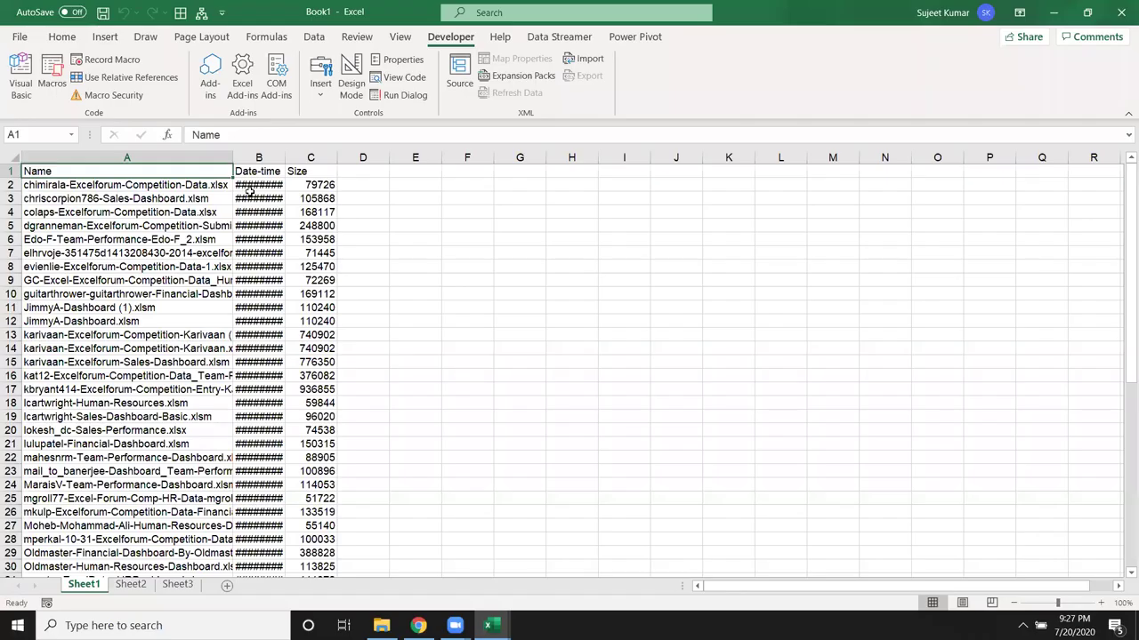
Autofit column B to show the dates and review the size values in column C
{"action": "left_click", "coordinate": [249, 195]}
{"action": "double_click", "coordinate": [284, 157]}
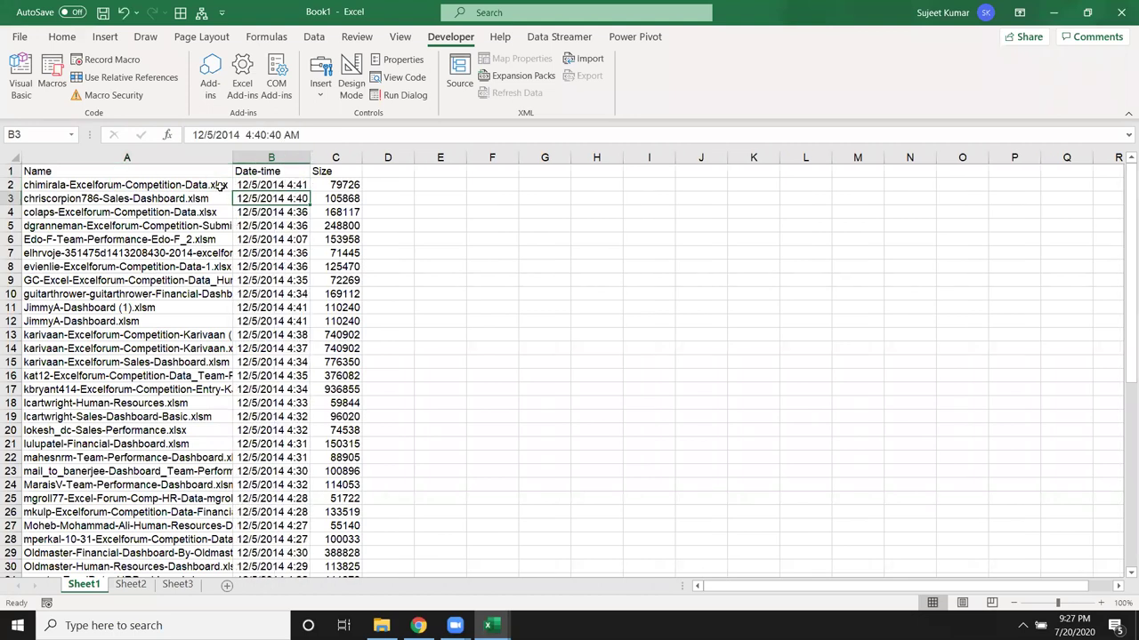
{"action": "left_click", "coordinate": [339, 187]}
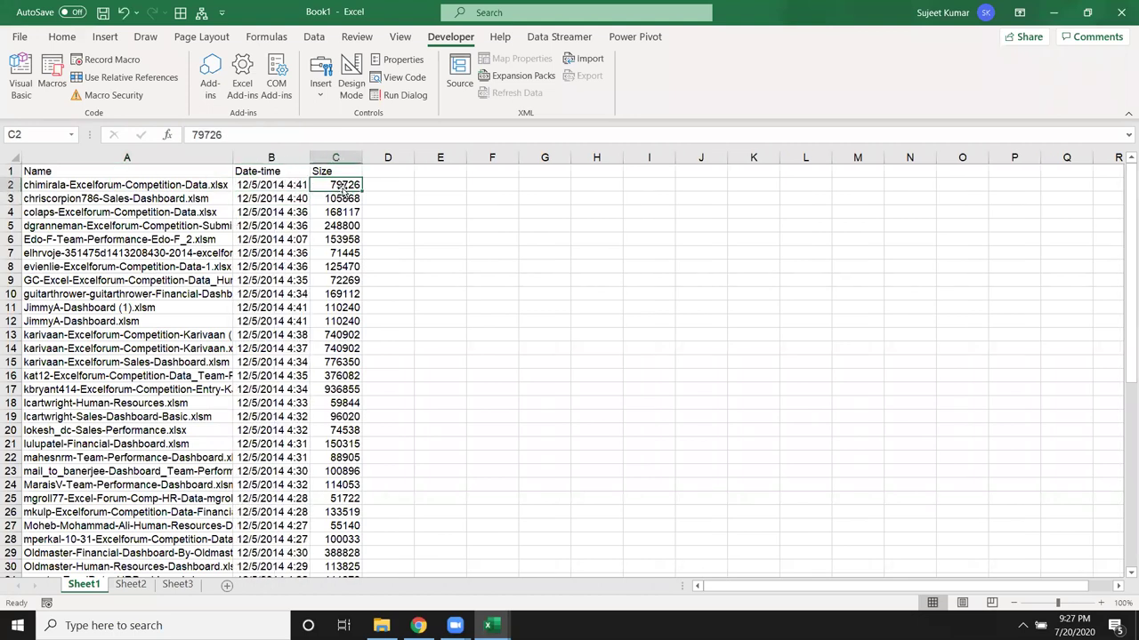
{"action": "key", "text": "ctrl+shift+Down"}
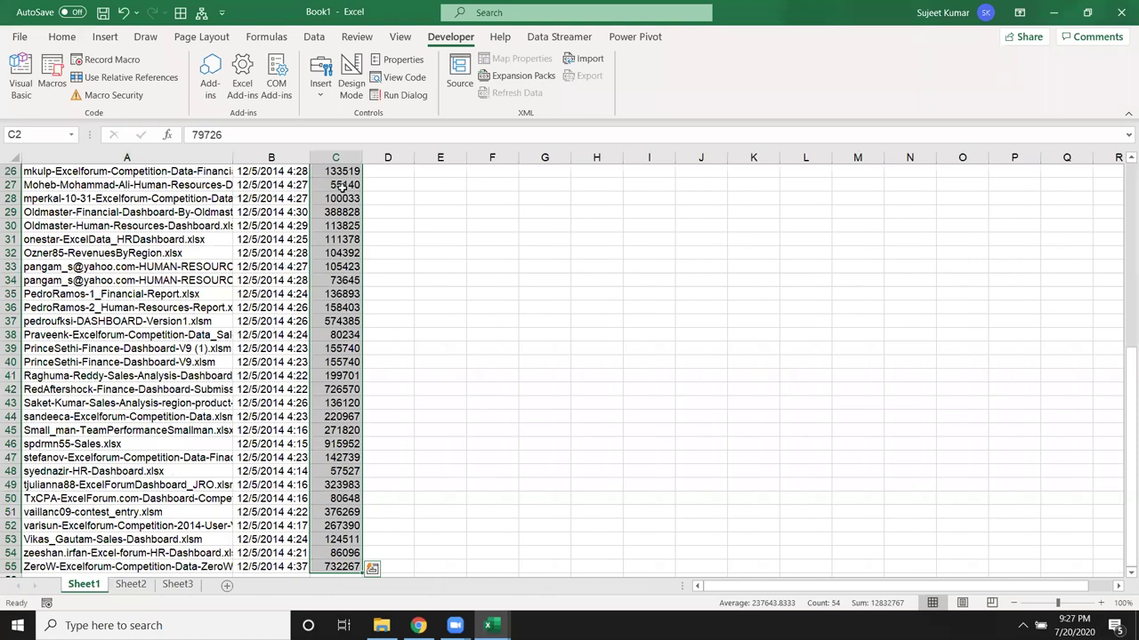
{"action": "key", "text": "ctrl+q"}
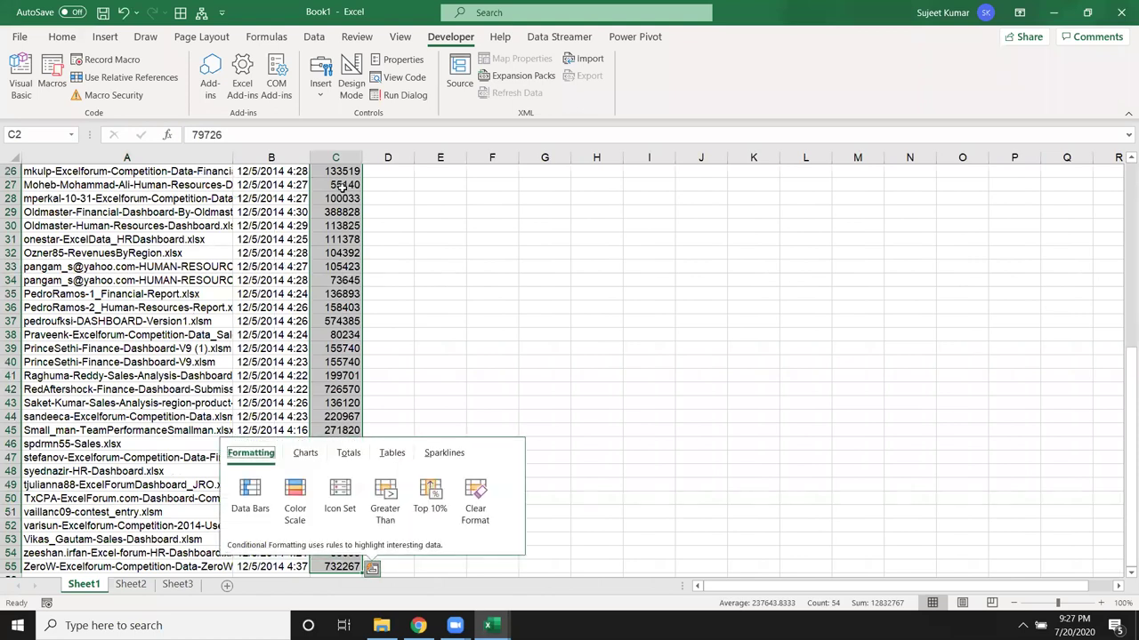
{"action": "key", "text": "Escape"}
{"action": "key", "text": "ctrl+Up"}
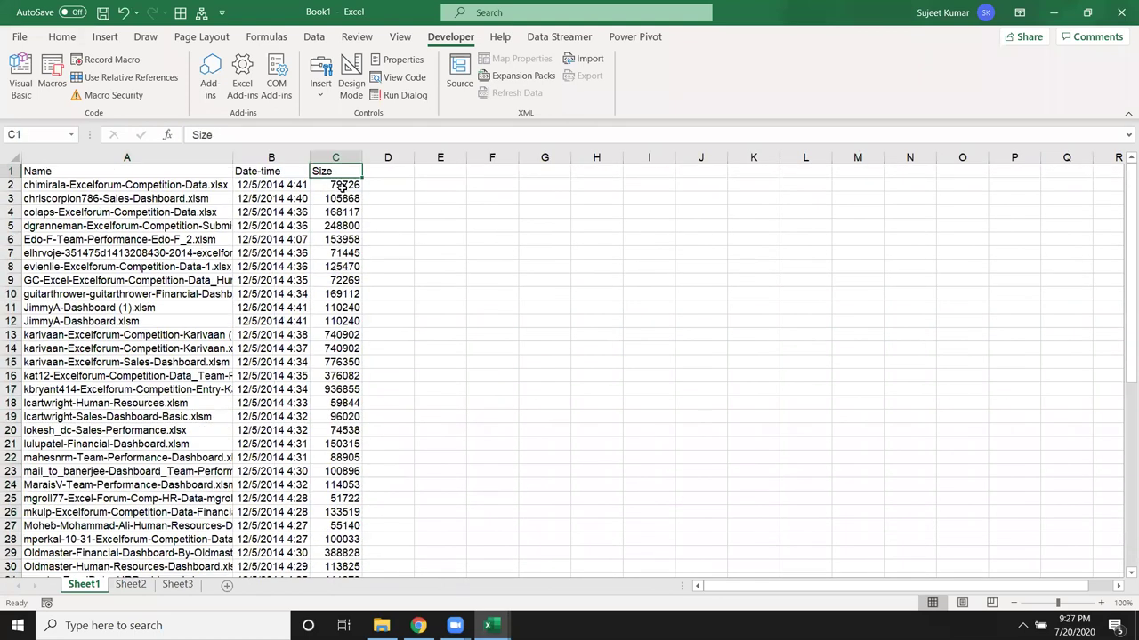
{"action": "key", "text": "Down"}
{"action": "key", "text": "Left"}
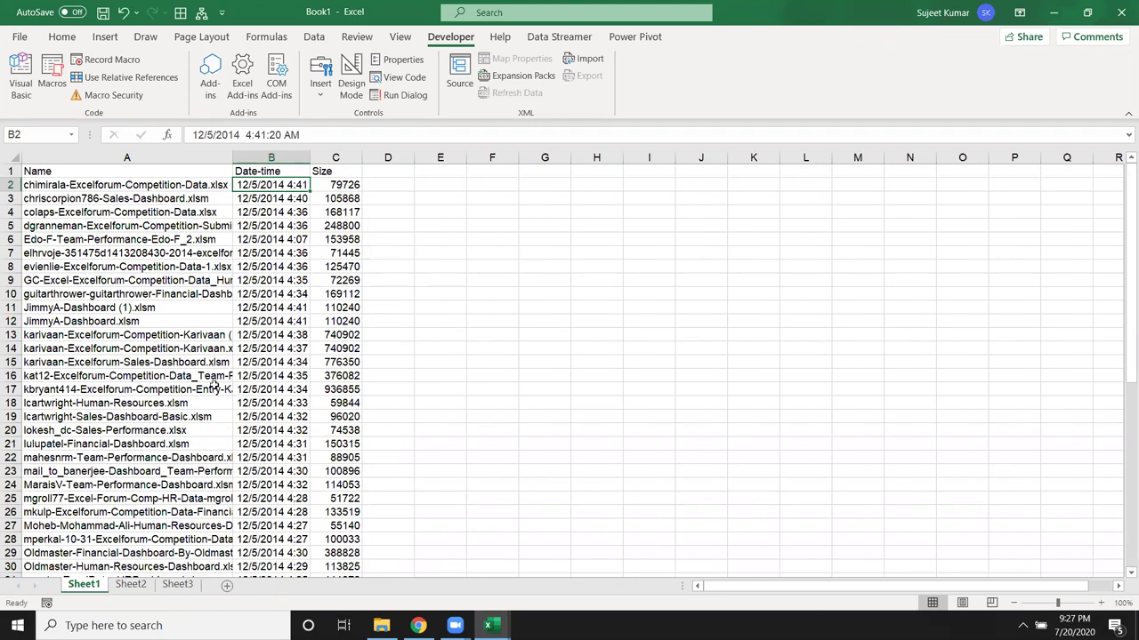
Select columns A to C and delete all their data
{"action": "left_click", "coordinate": [90, 158]}
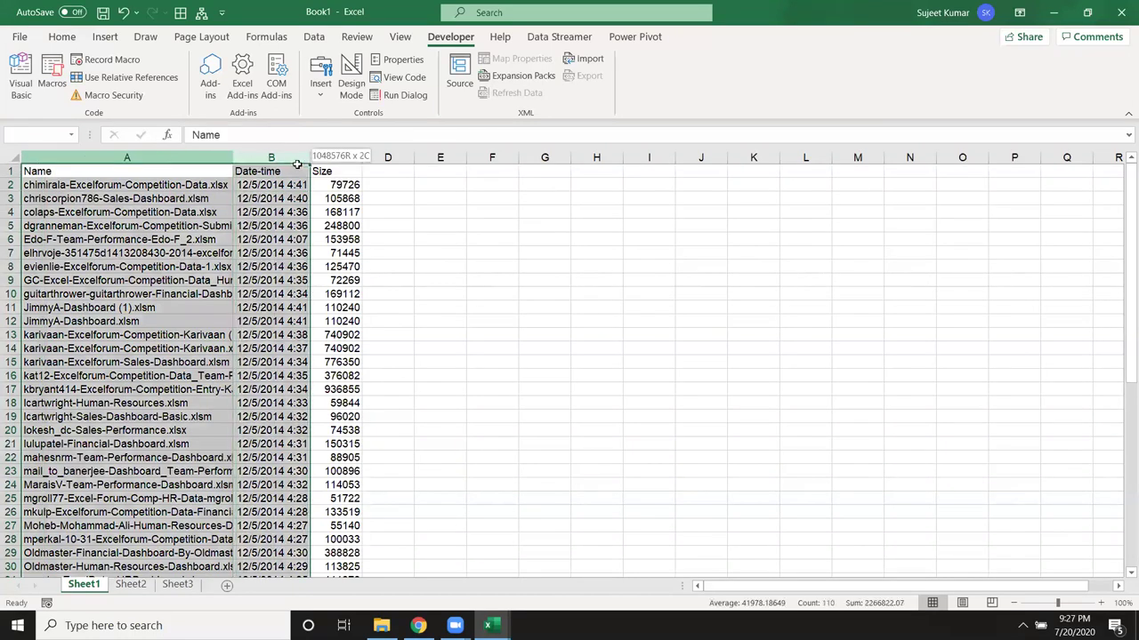
{"action": "left_click_drag", "start_coordinate": [90, 159], "coordinate": [337, 167]}
{"action": "key", "text": "Delete"}
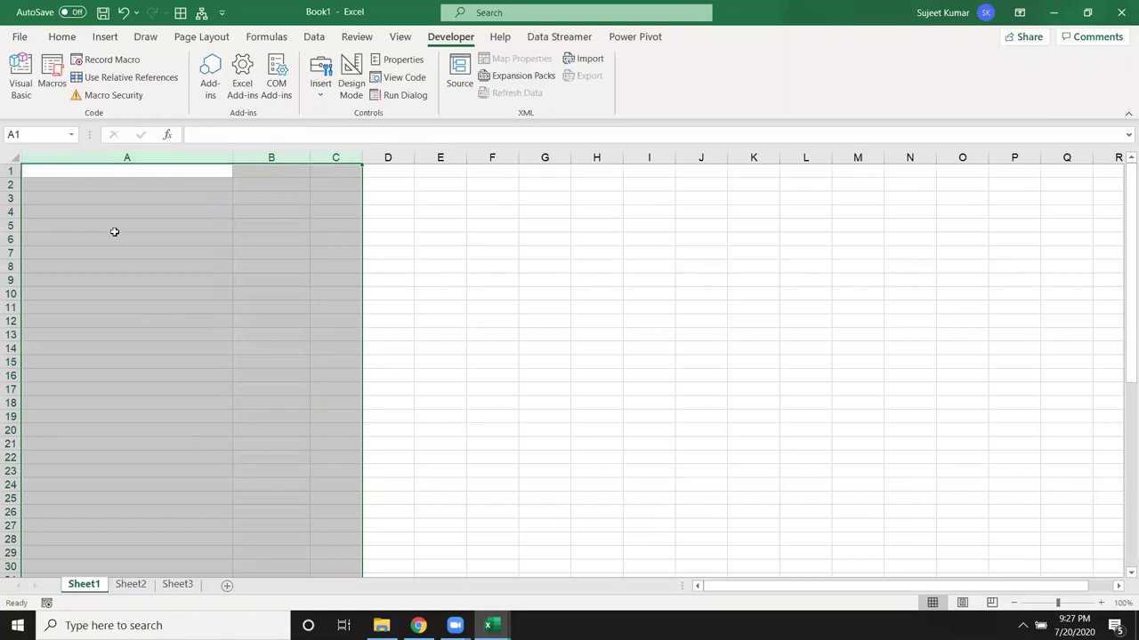
{"action": "left_click", "coordinate": [114, 237]}
Switch to File Explorer, open Documents via Desktop, and browse its files to 5pmif
{"action": "key", "text": "alt+Tab"}
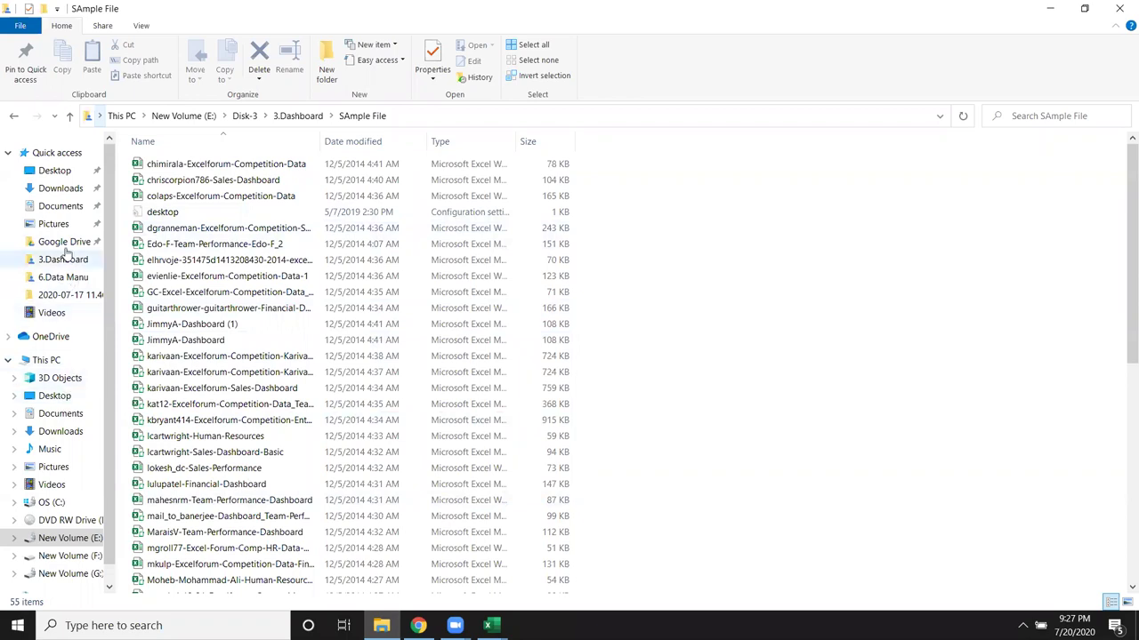
{"action": "left_click", "coordinate": [56, 170]}
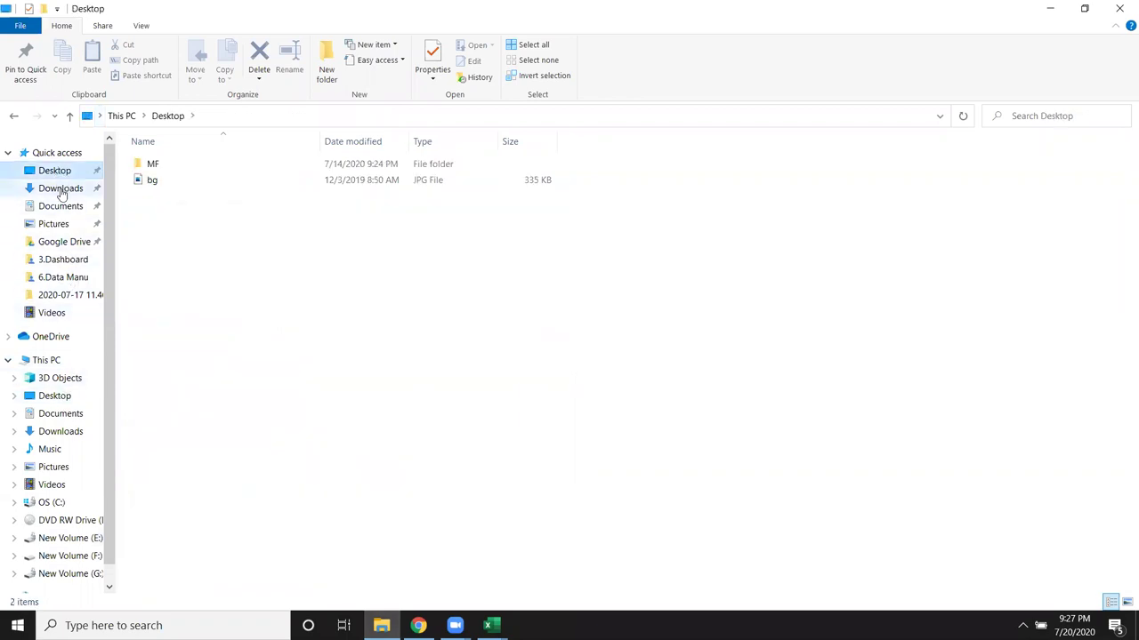
{"action": "left_click", "coordinate": [59, 206]}
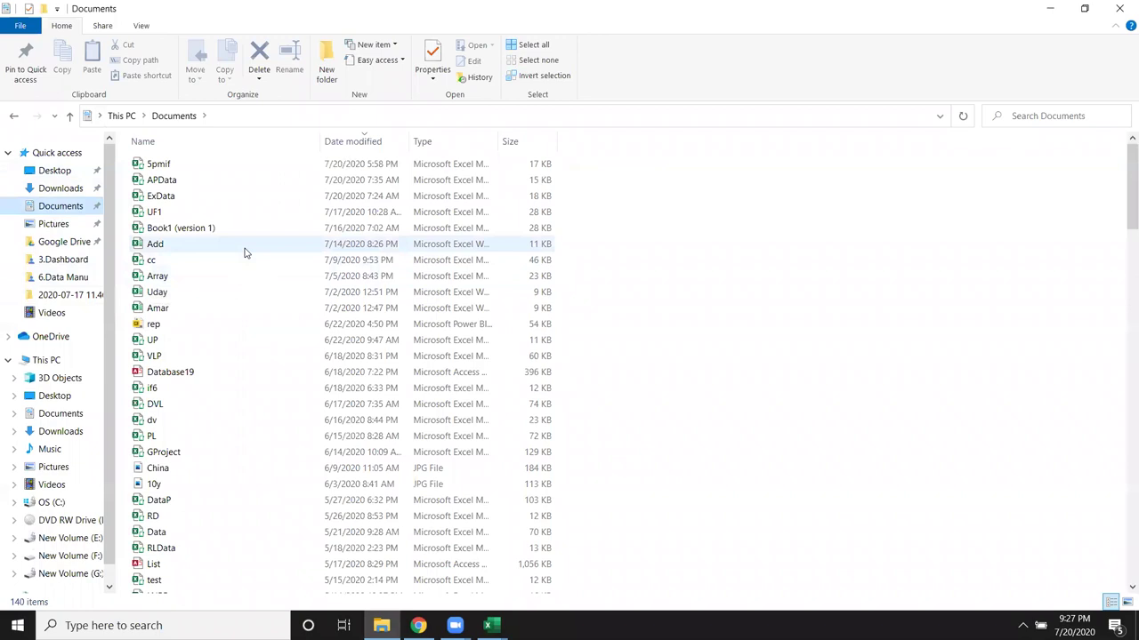
{"action": "scroll", "coordinate": [244, 250], "scroll_direction": "down", "scroll_amount": 4}
{"action": "scroll", "coordinate": [244, 250], "scroll_direction": "down", "scroll_amount": 4}
{"action": "scroll", "coordinate": [246, 259], "scroll_direction": "down", "scroll_amount": 6}
{"action": "scroll", "coordinate": [245, 258], "scroll_direction": "down", "scroll_amount": 3}
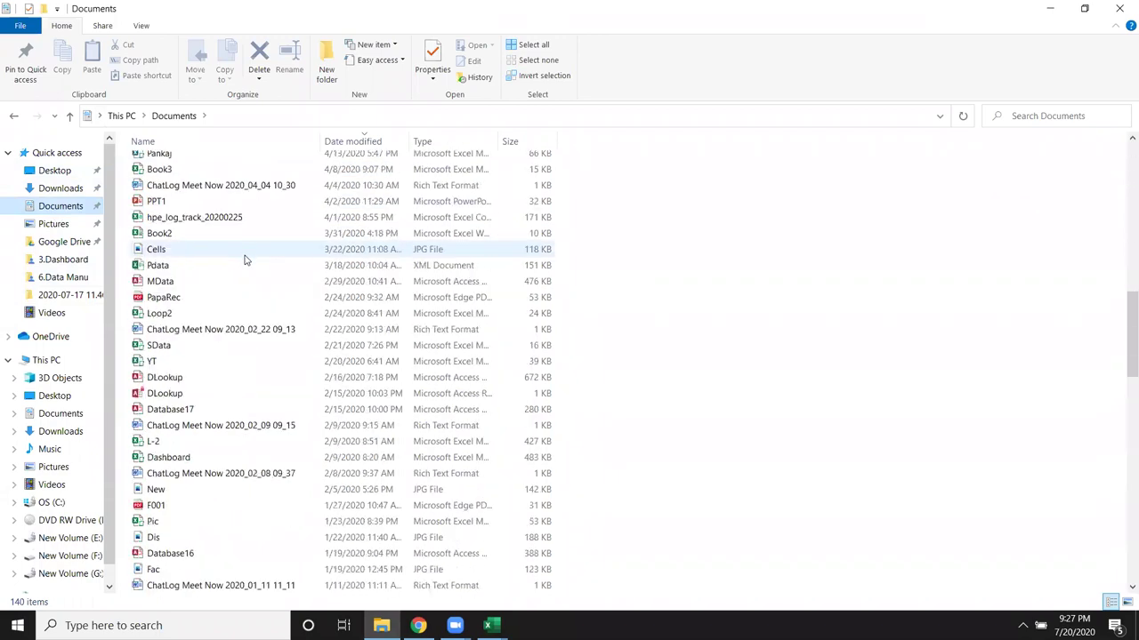
{"action": "scroll", "coordinate": [246, 257], "scroll_direction": "up", "scroll_amount": 3}
{"action": "scroll", "coordinate": [251, 258], "scroll_direction": "up", "scroll_amount": 6}
{"action": "scroll", "coordinate": [256, 261], "scroll_direction": "up", "scroll_amount": 4}
{"action": "scroll", "coordinate": [255, 260], "scroll_direction": "up", "scroll_amount": 3}
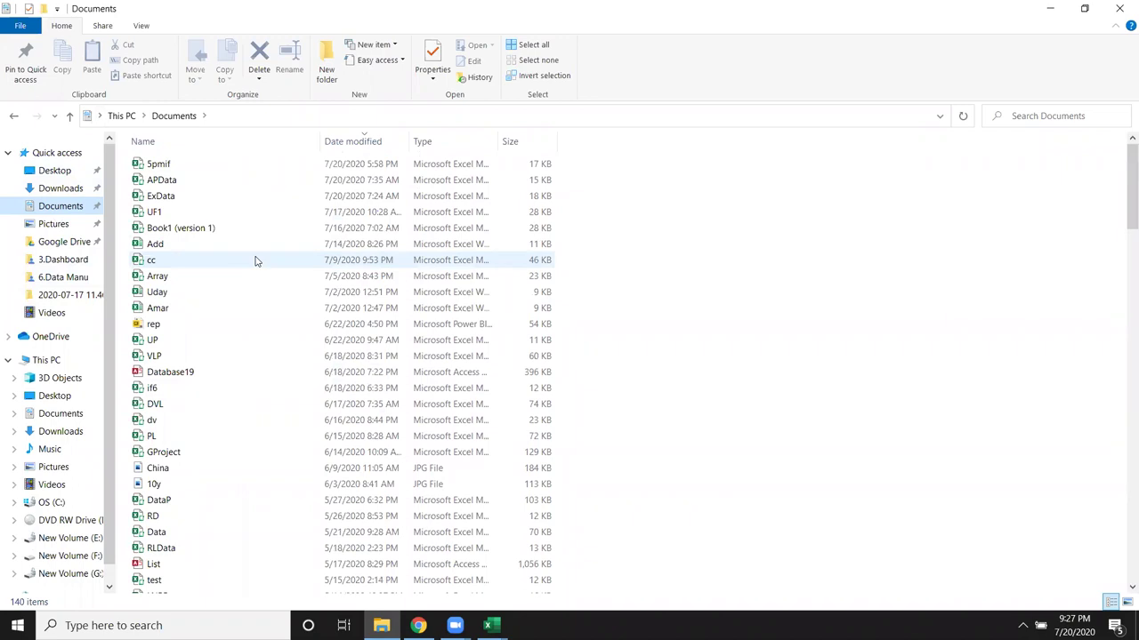
{"action": "double_click", "coordinate": [195, 164]}
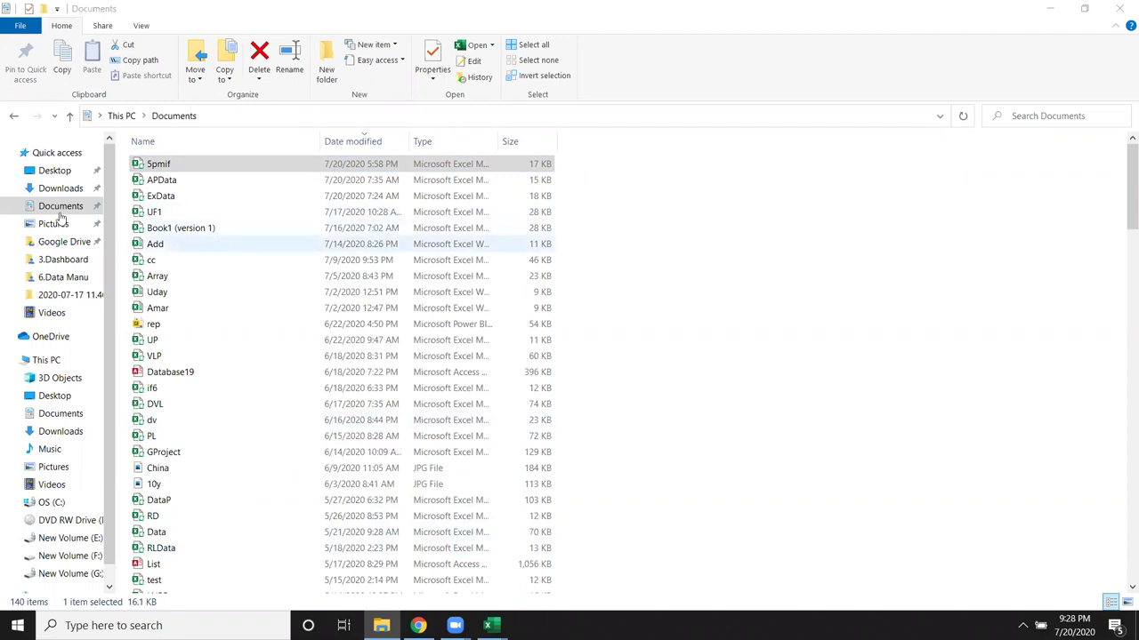
Copy the Location path from the 5pmif workbook's Properties, then return to Excel
{"action": "right_click", "coordinate": [157, 167]}
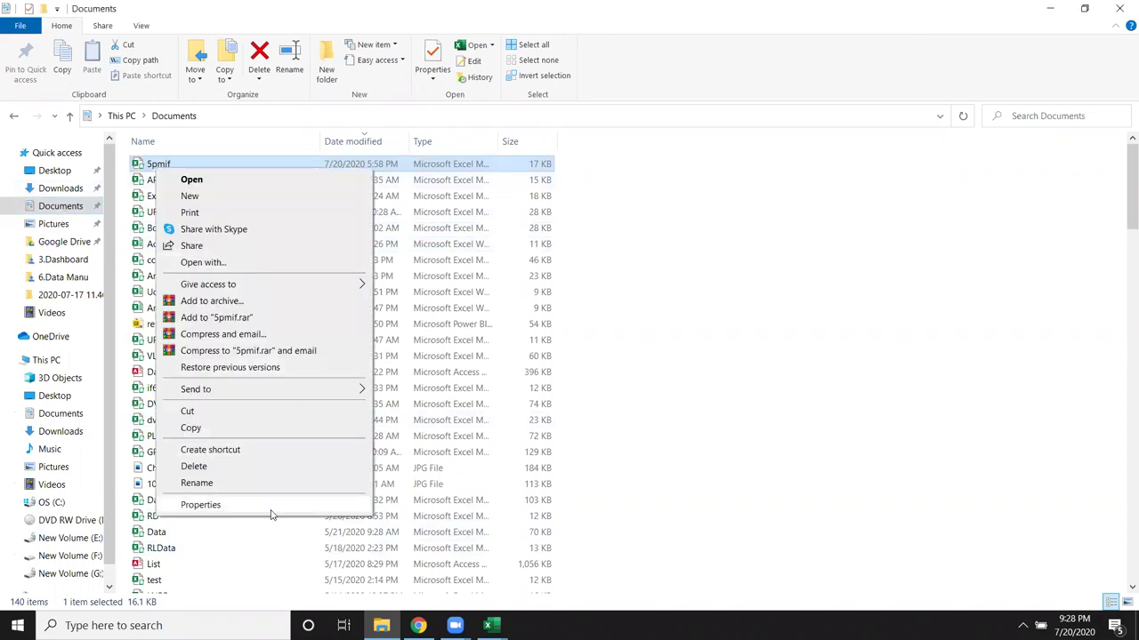
{"action": "left_click", "coordinate": [266, 505]}
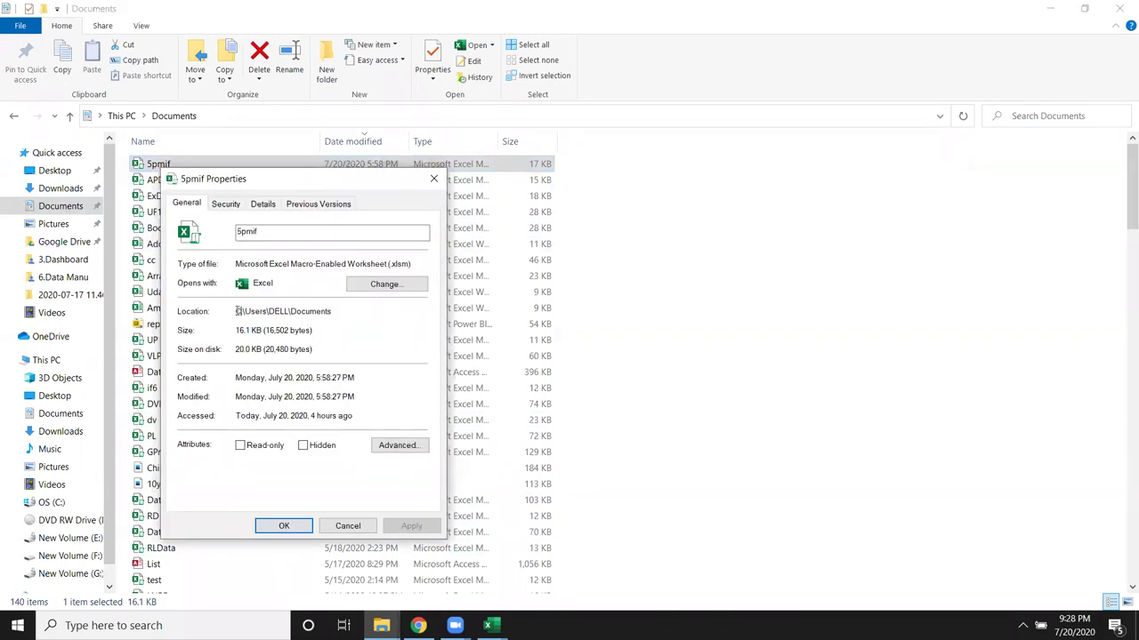
{"action": "left_click_drag", "start_coordinate": [237, 311], "coordinate": [333, 322]}
{"action": "key", "text": "ctrl+c"}
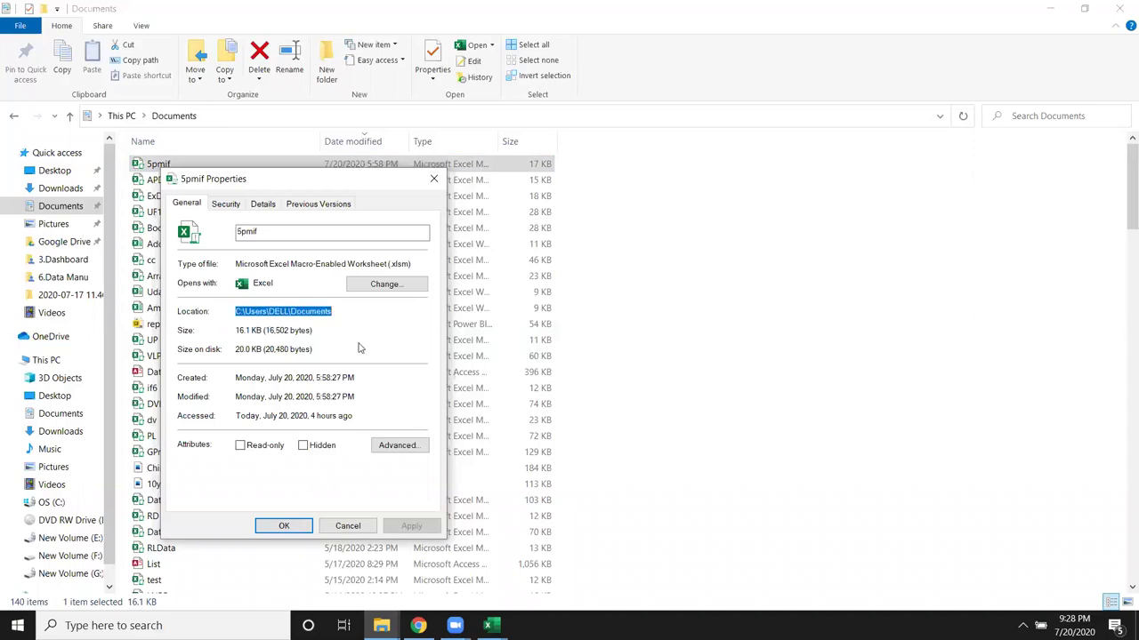
{"action": "key", "text": "Escape"}
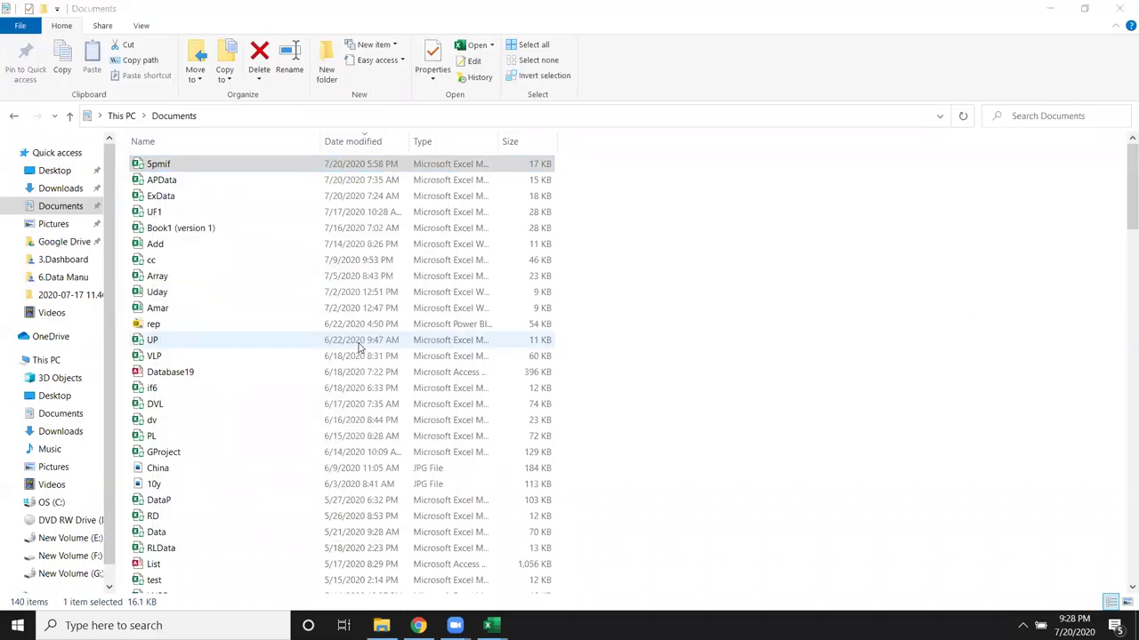
{"action": "key", "text": "alt+Tab"}
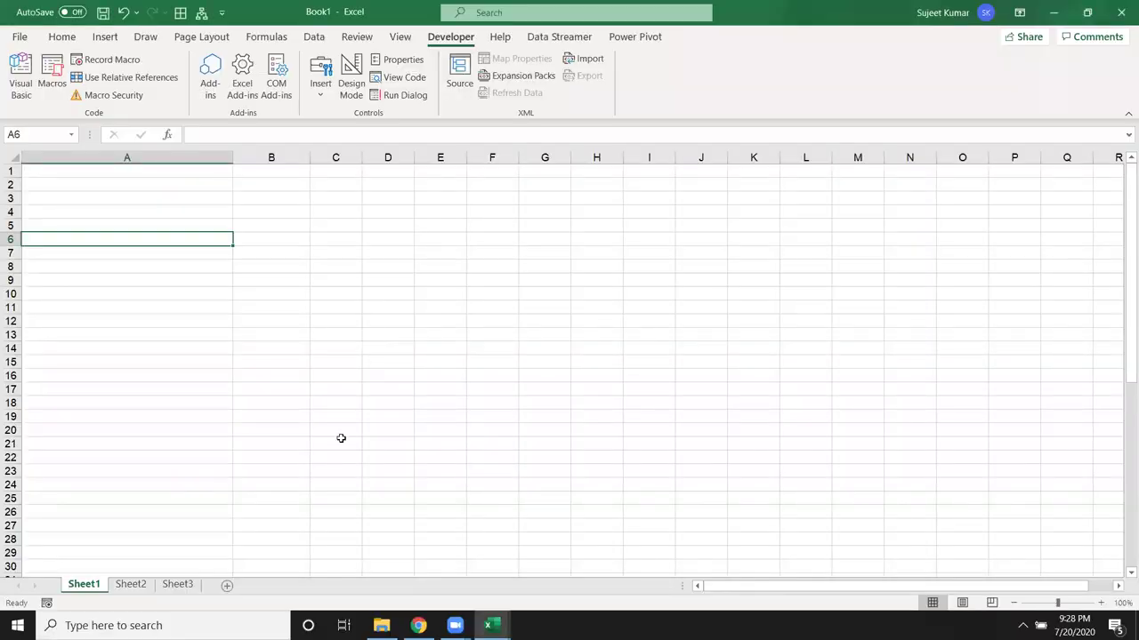
Replace the SAmple File folder path in the Dir line with the Documents path
{"action": "mouse_move", "coordinate": [492, 625]}
{"action": "mouse_move", "coordinate": [513, 601]}
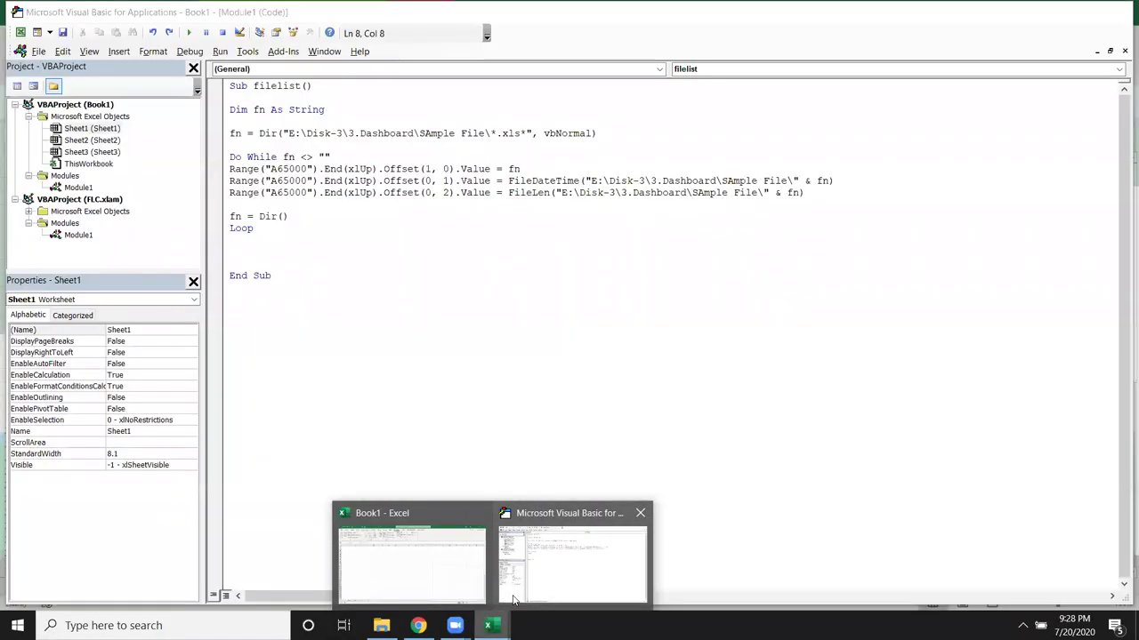
{"action": "left_click", "coordinate": [533, 569]}
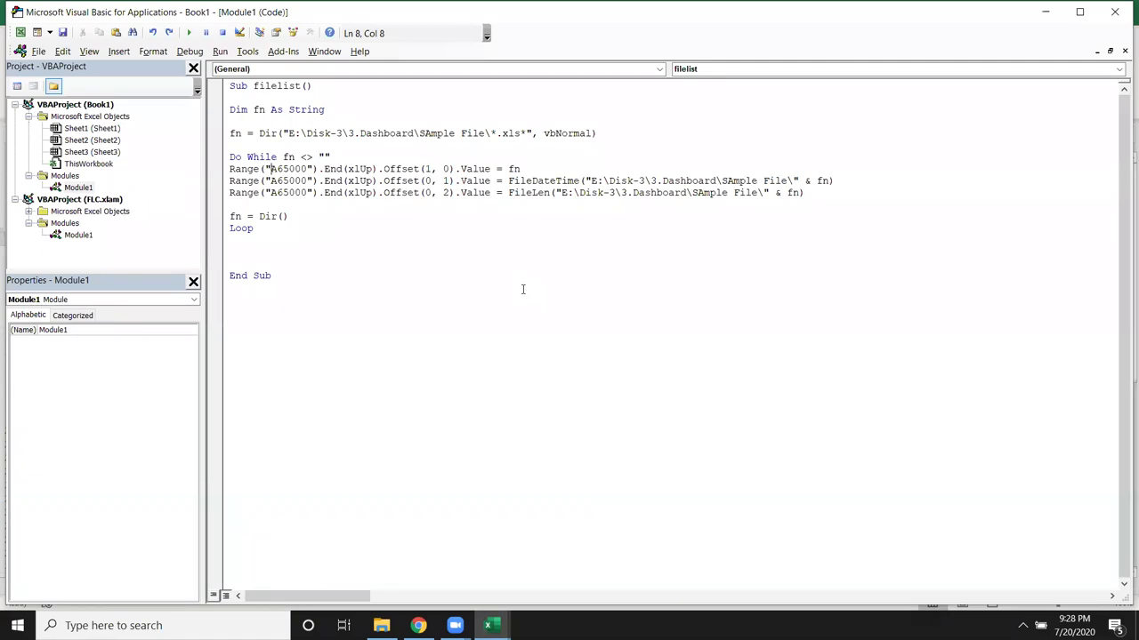
{"action": "left_click", "coordinate": [756, 258]}
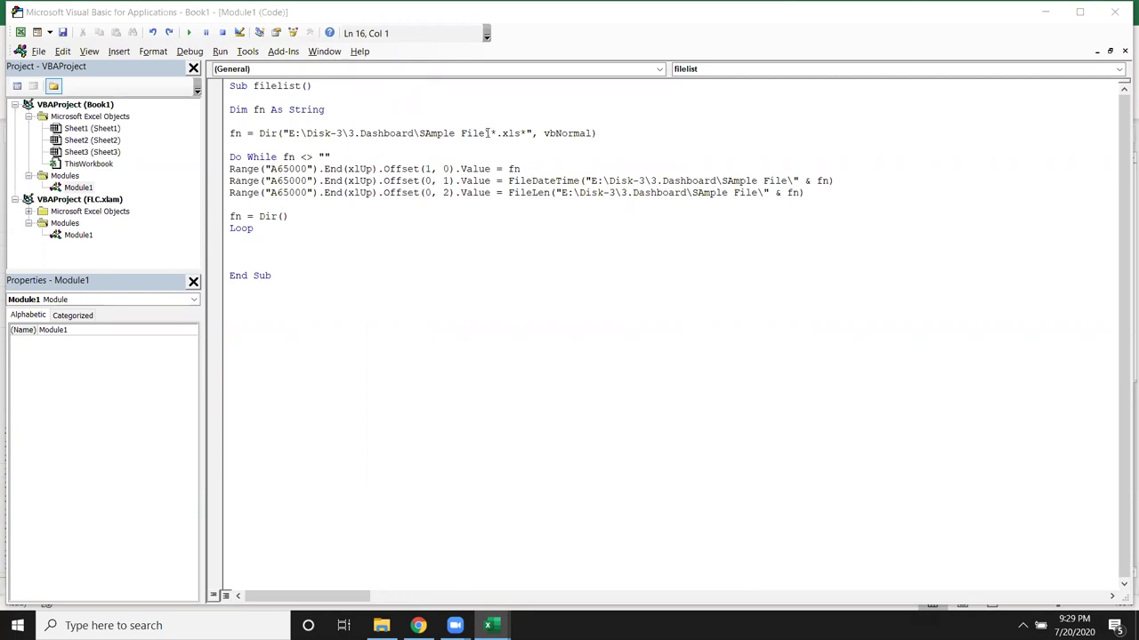
{"action": "left_click", "coordinate": [486, 134]}
{"action": "left_click_drag", "start_coordinate": [486, 133], "coordinate": [603, 134]}
{"action": "left_click", "coordinate": [288, 133], "text": "shift"}
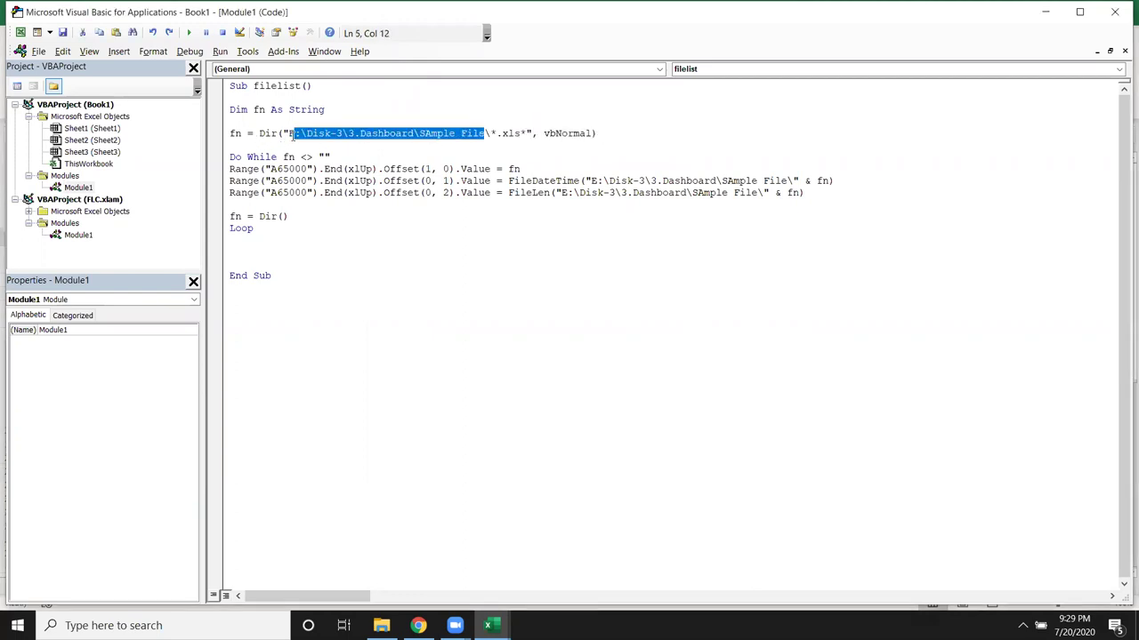
{"action": "left_click_drag", "start_coordinate": [288, 135], "coordinate": [283, 140]}
{"action": "key", "text": "shift+Right"}
{"action": "key", "text": "ctrl+v"}
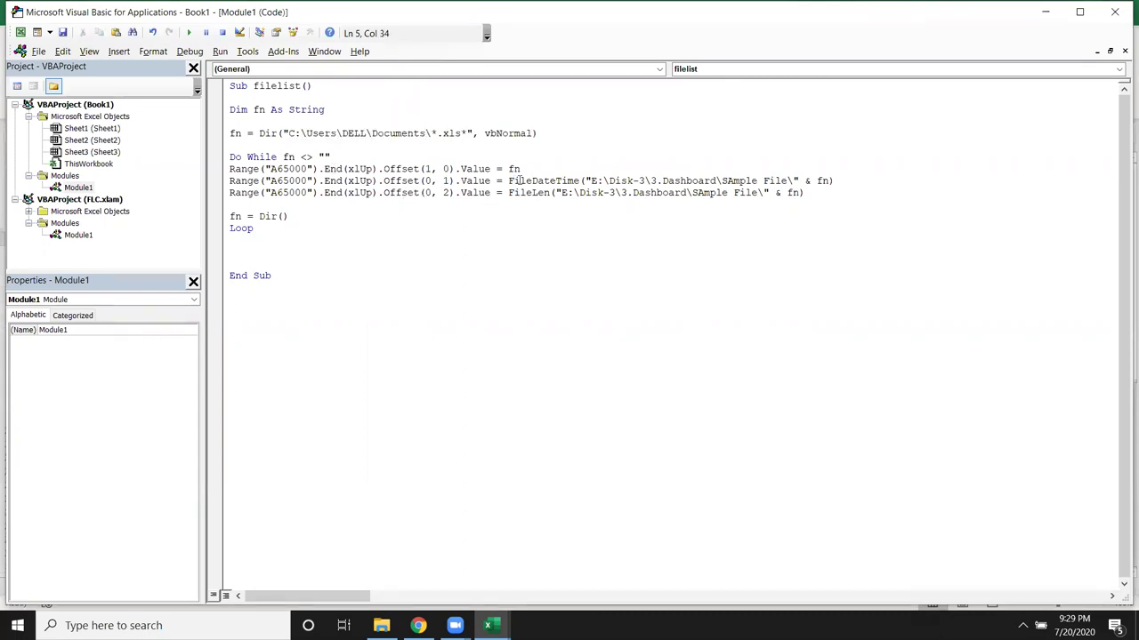
Paste the Documents path over the old paths in the FileDateTime and FileLen lines
{"action": "left_click_drag", "start_coordinate": [589, 180], "coordinate": [789, 180]}
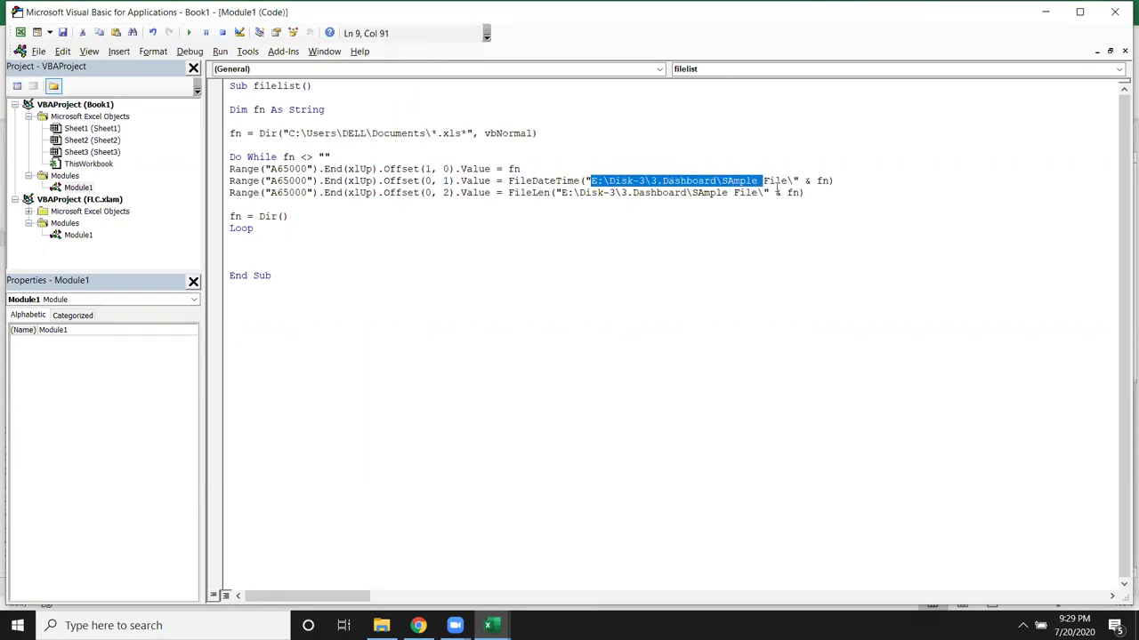
{"action": "key", "text": "ctrl+v"}
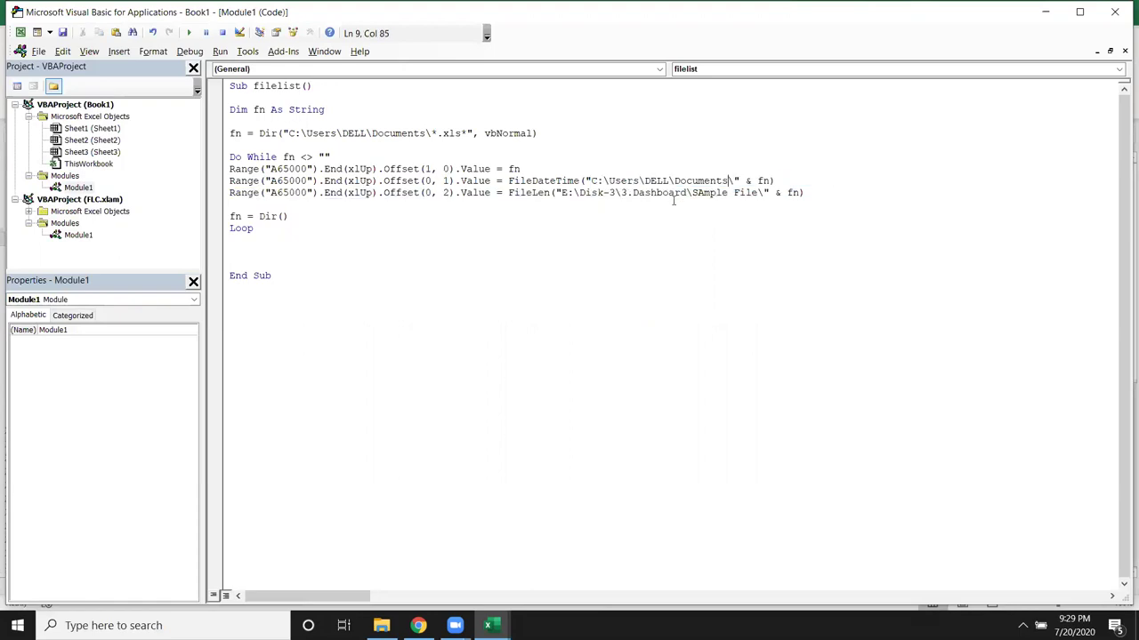
{"action": "left_click_drag", "start_coordinate": [561, 192], "coordinate": [757, 192]}
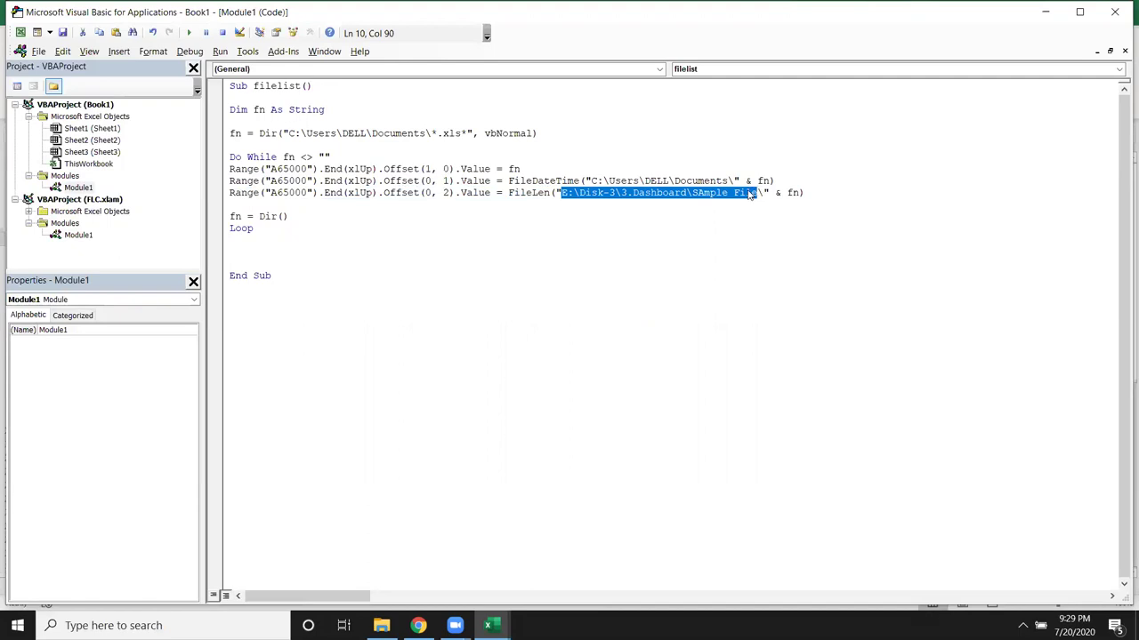
{"action": "key", "text": "ctrl+v"}
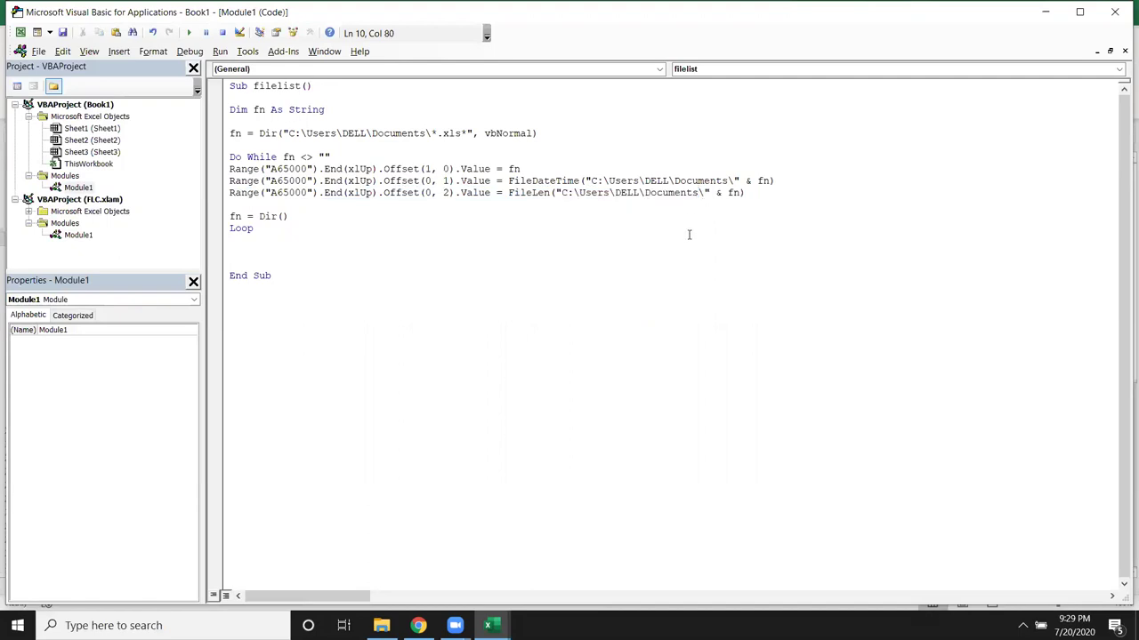
{"action": "left_click", "coordinate": [242, 192]}
Run filelist and autofit column B to show the Documents workbooks' full date-times
{"action": "left_click", "coordinate": [189, 32]}
{"action": "key", "text": "alt+Tab"}
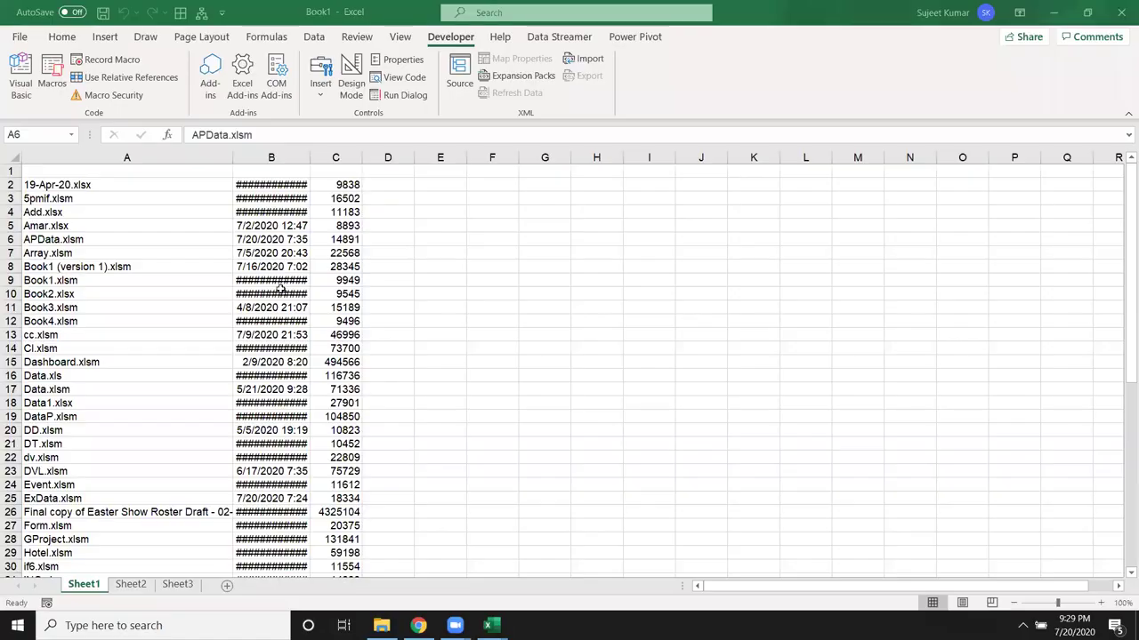
{"action": "double_click", "coordinate": [306, 158]}
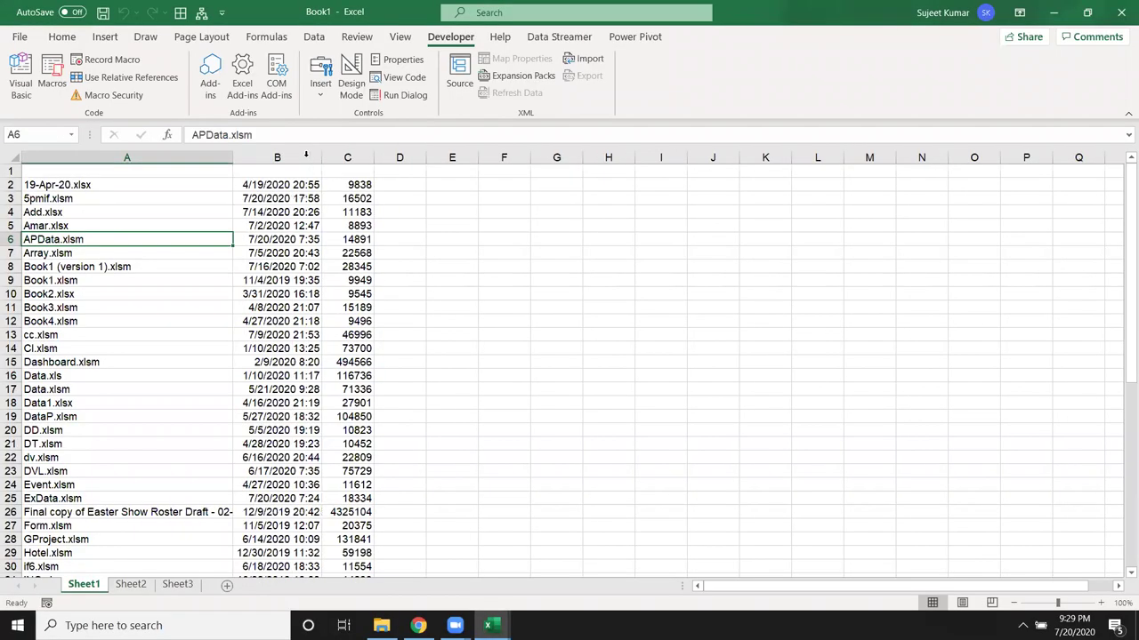
{"action": "left_click", "coordinate": [112, 170]}
Enter the column headers Name, Date and Size in cells A1, B1 and C1
{"action": "type", "text": "Name"}
{"action": "key", "text": "Tab"}
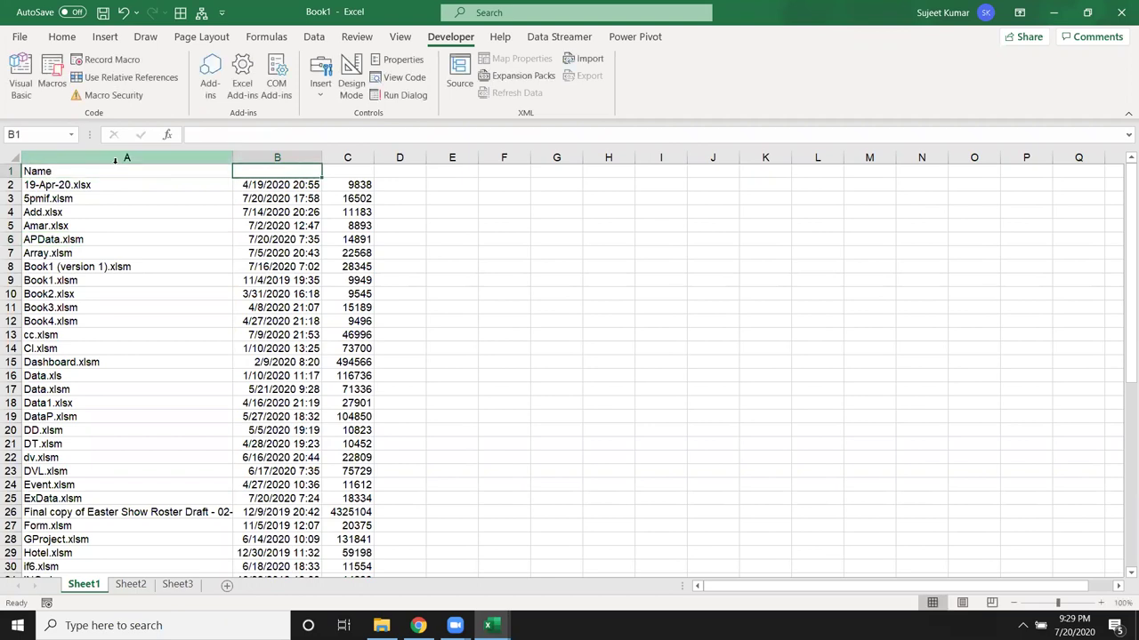
{"action": "type", "text": "Date"}
{"action": "key", "text": "Tab"}
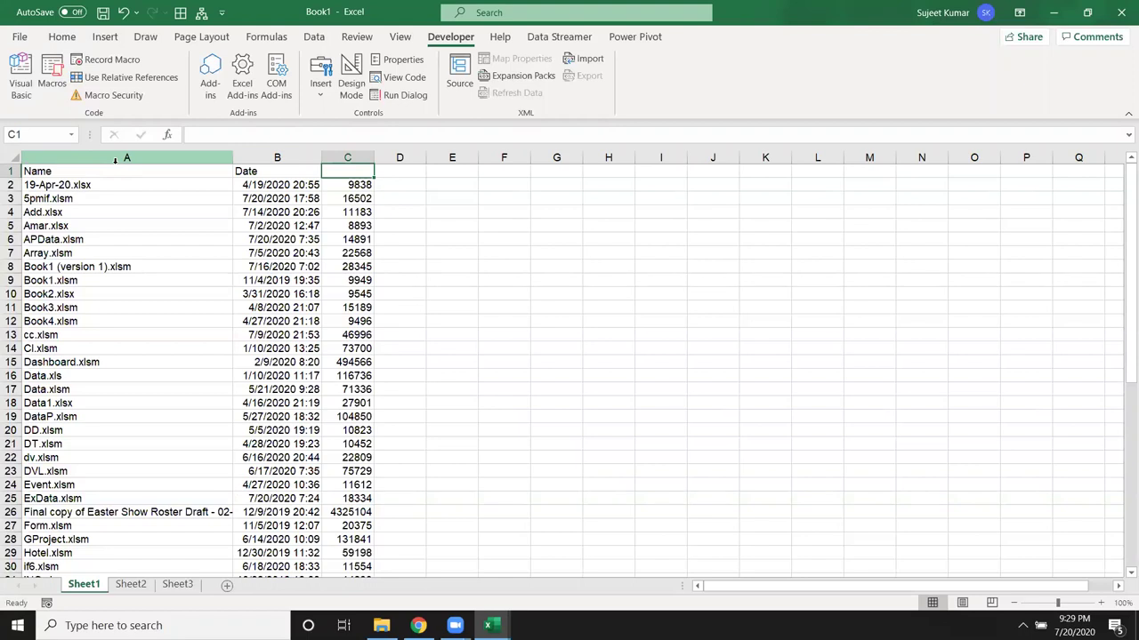
{"action": "type", "text": "Siz"}
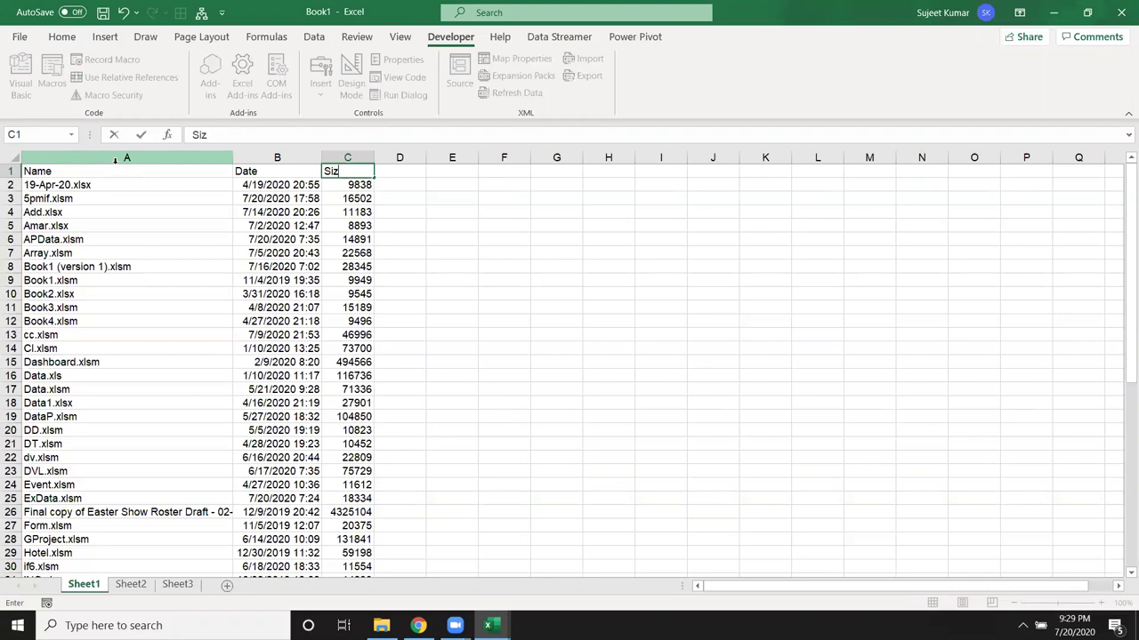
{"action": "type", "text": "e"}
{"action": "left_click", "coordinate": [347, 198]}
{"action": "left_click", "coordinate": [500, 203]}
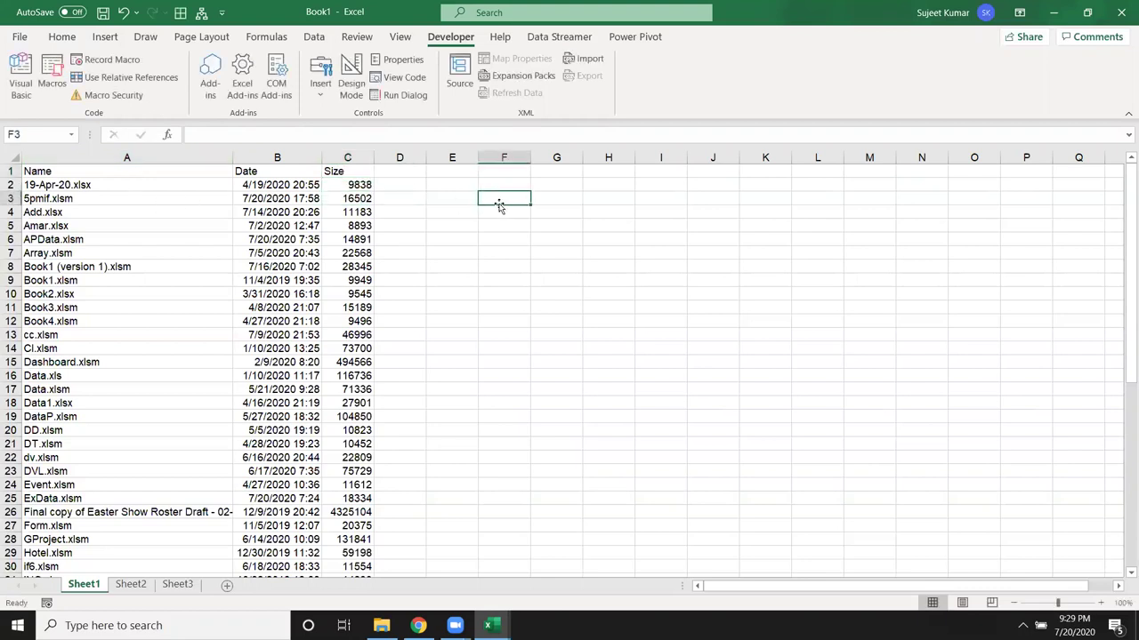
Enter =MAX(B:B) in F3 to get the latest file date
{"action": "type", "text": "=ma"}
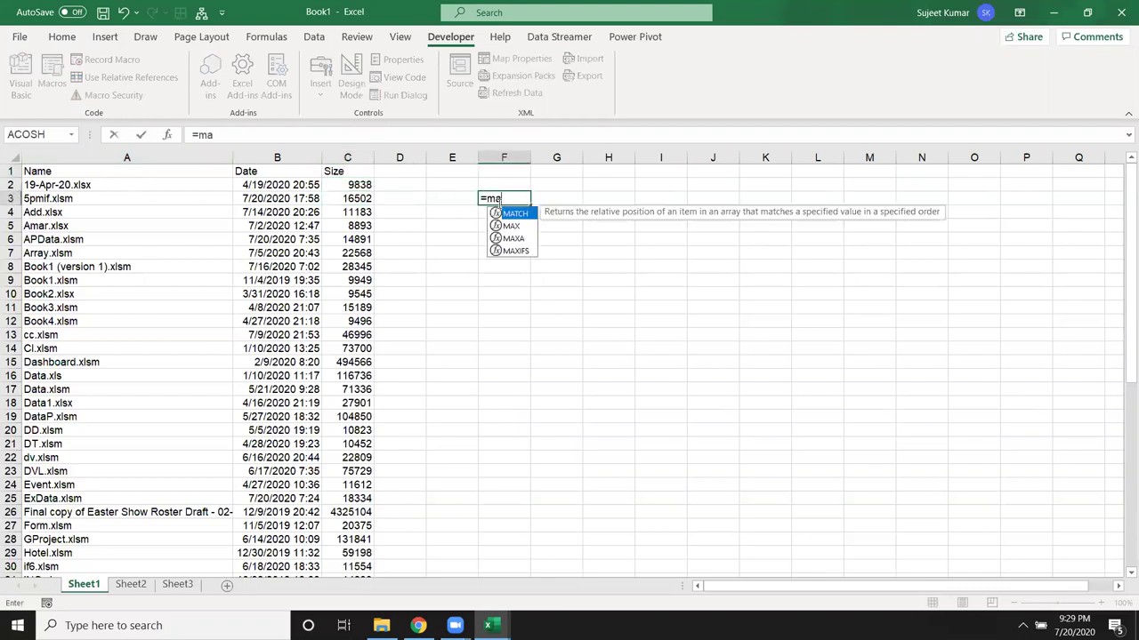
{"action": "type", "text": "x"}
{"action": "key", "text": "Tab"}
{"action": "left_click", "coordinate": [290, 153]}
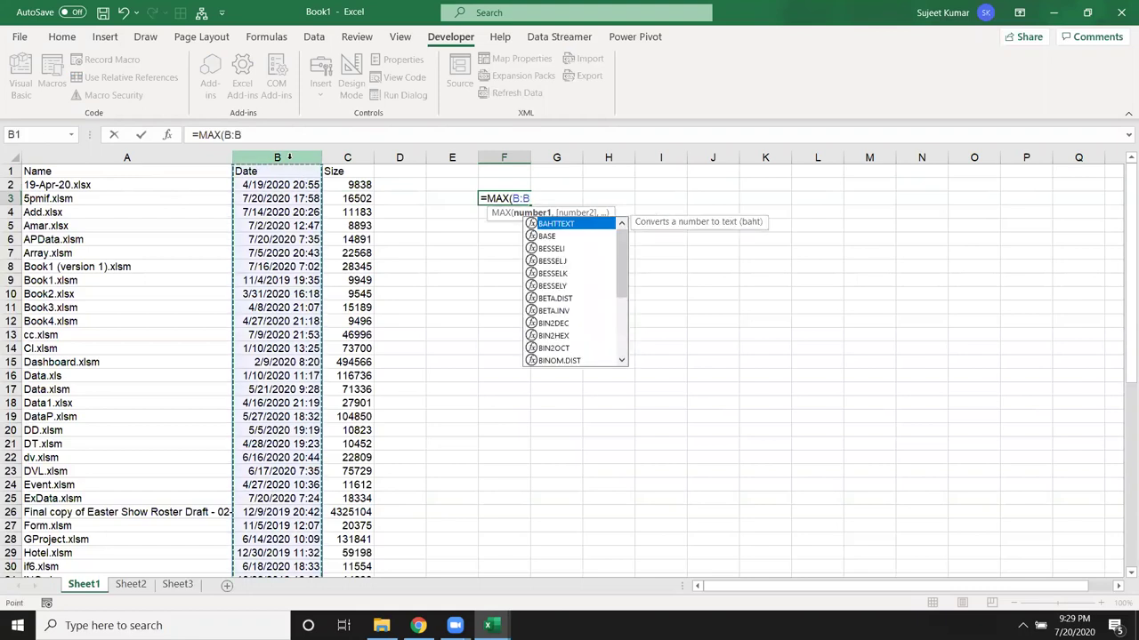
{"action": "key", "text": "Return"}
Enter =MATCH(F3,B:B,0) in G3, which returns 3, and check it against the file list
{"action": "left_click", "coordinate": [545, 194]}
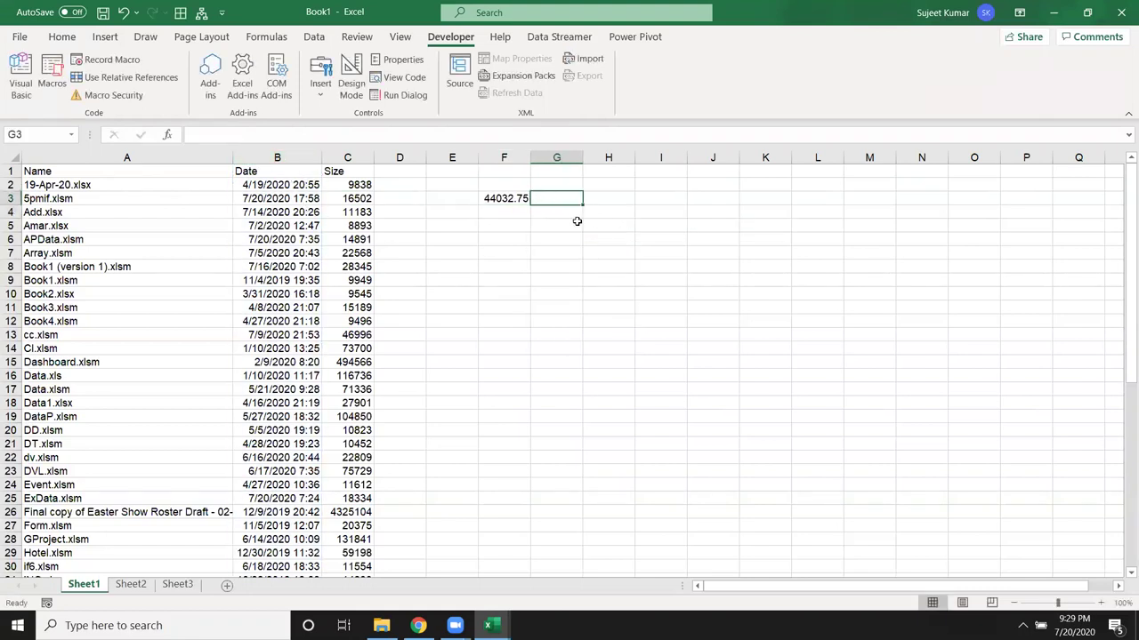
{"action": "type", "text": "="}
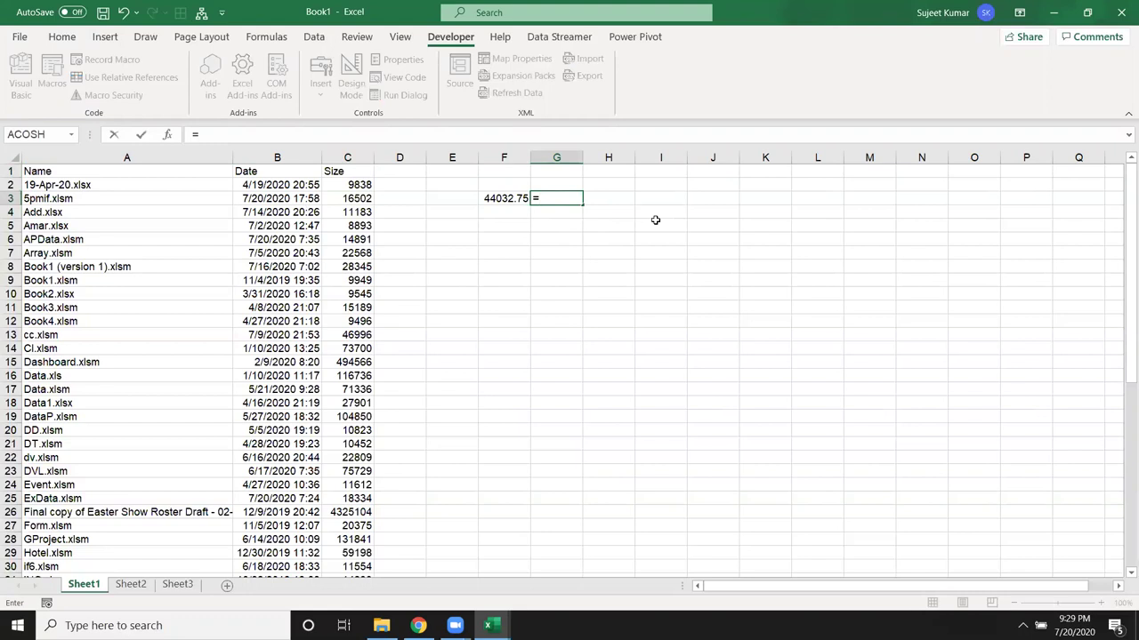
{"action": "type", "text": "ma"}
{"action": "key", "text": "Tab"}
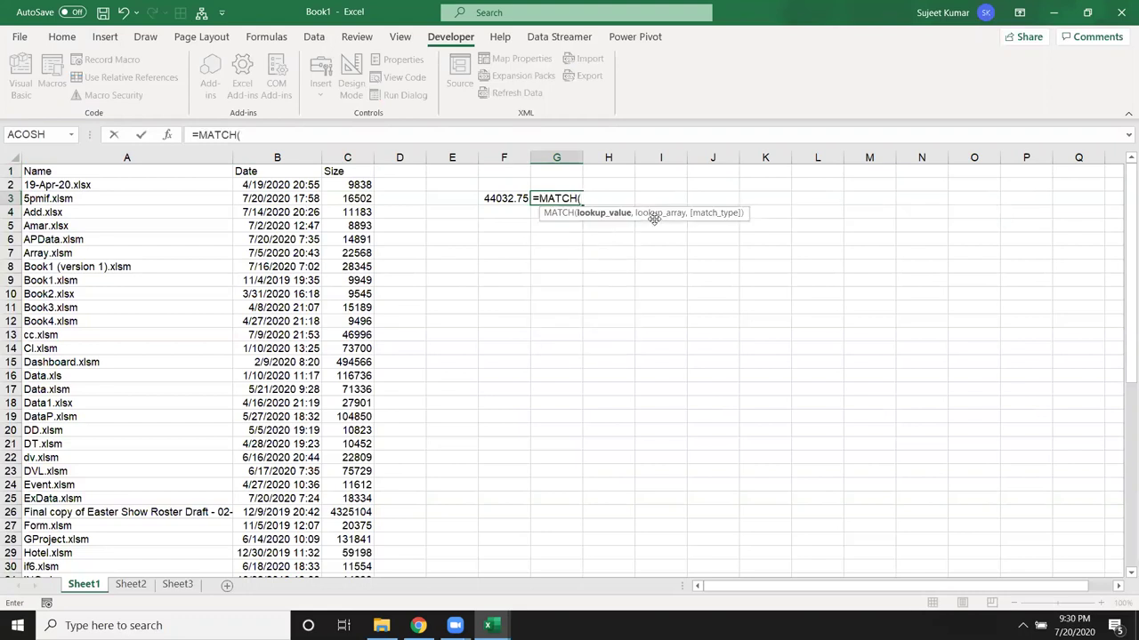
{"action": "left_click", "coordinate": [510, 196]}
{"action": "type", "text": ","}
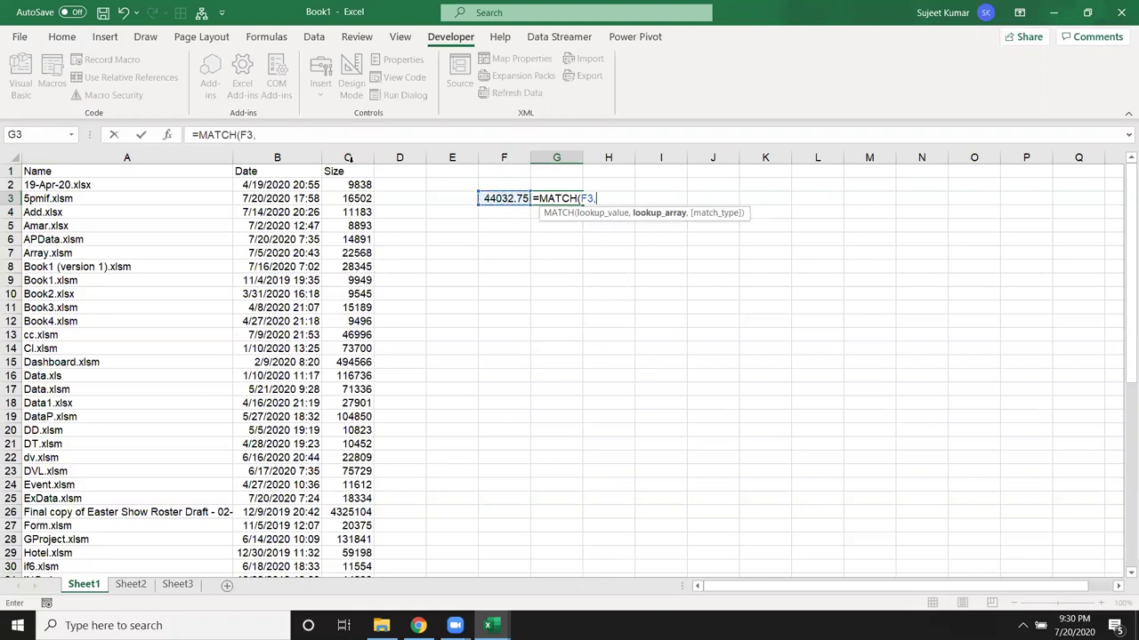
{"action": "left_click", "coordinate": [277, 158]}
{"action": "type", "text": ","}
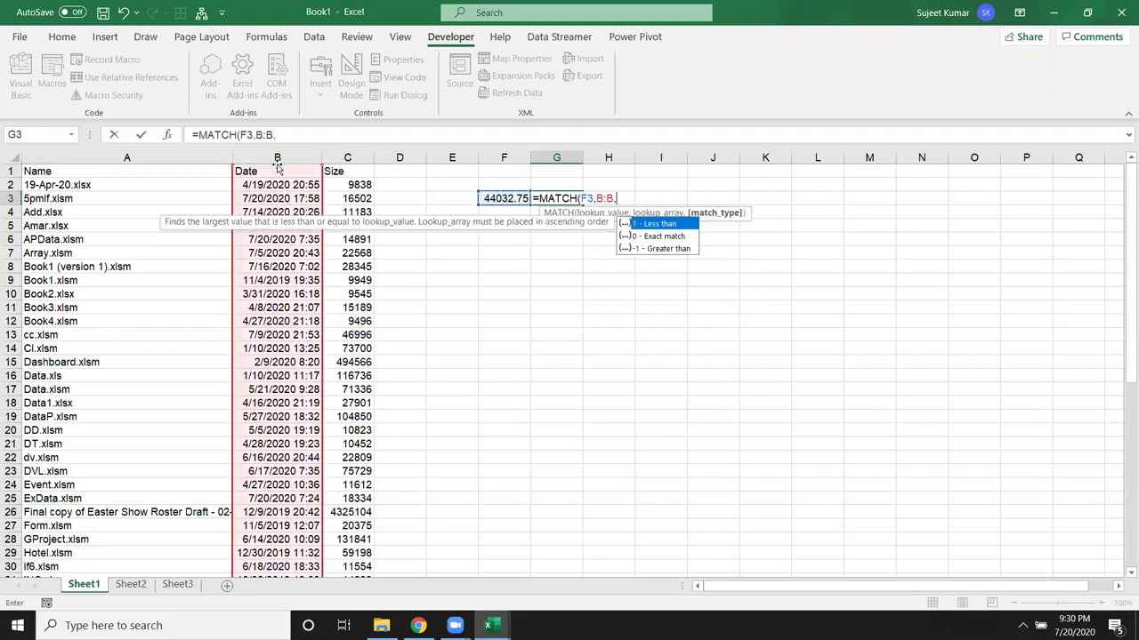
{"action": "type", "text": "0"}
{"action": "key", "text": "Return"}
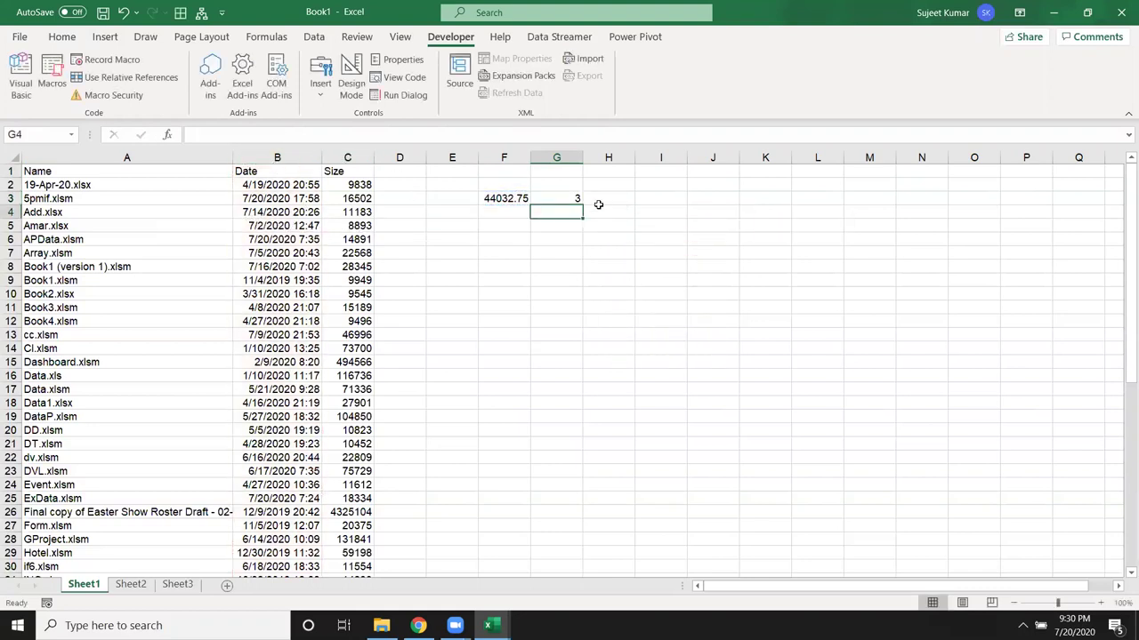
{"action": "left_click", "coordinate": [571, 194]}
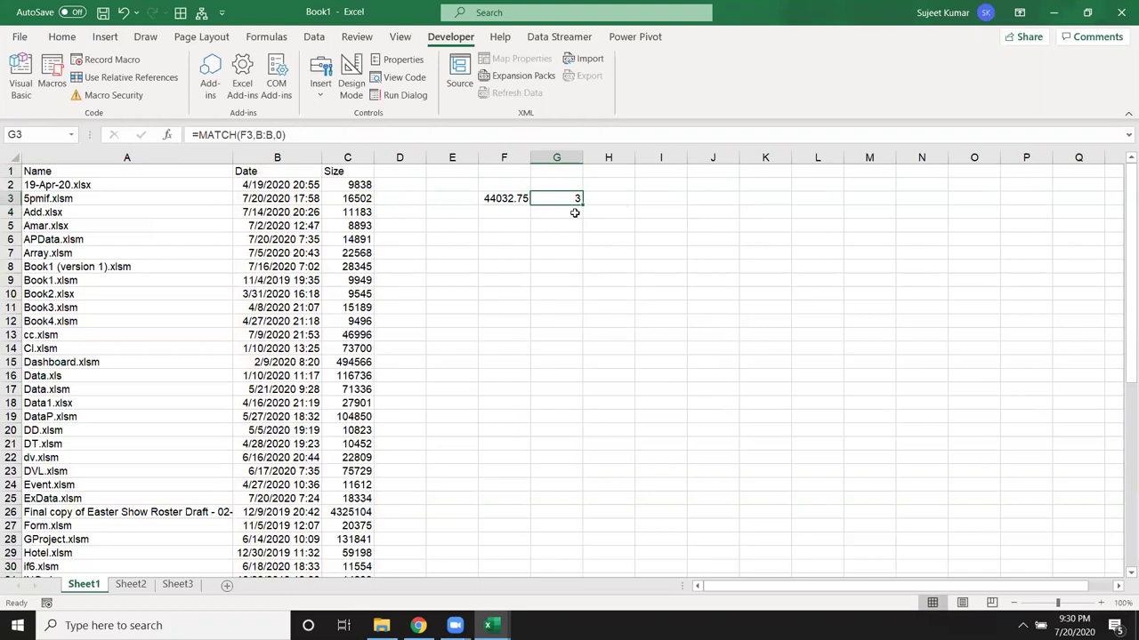
{"action": "left_click", "coordinate": [49, 197]}
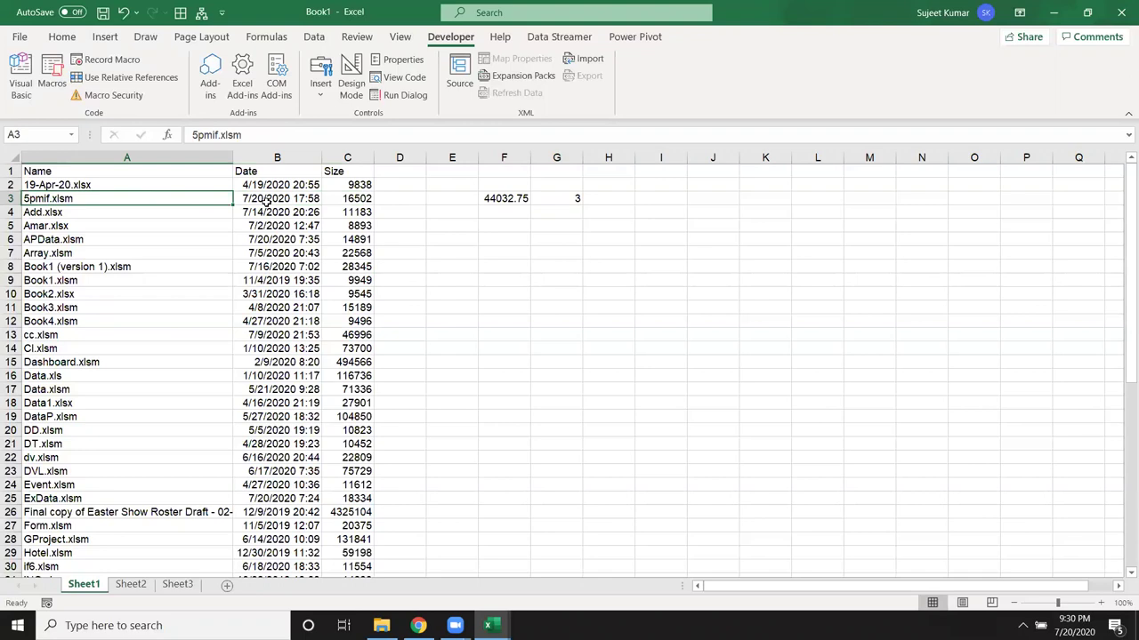
{"action": "left_click_drag", "start_coordinate": [495, 189], "coordinate": [643, 223]}
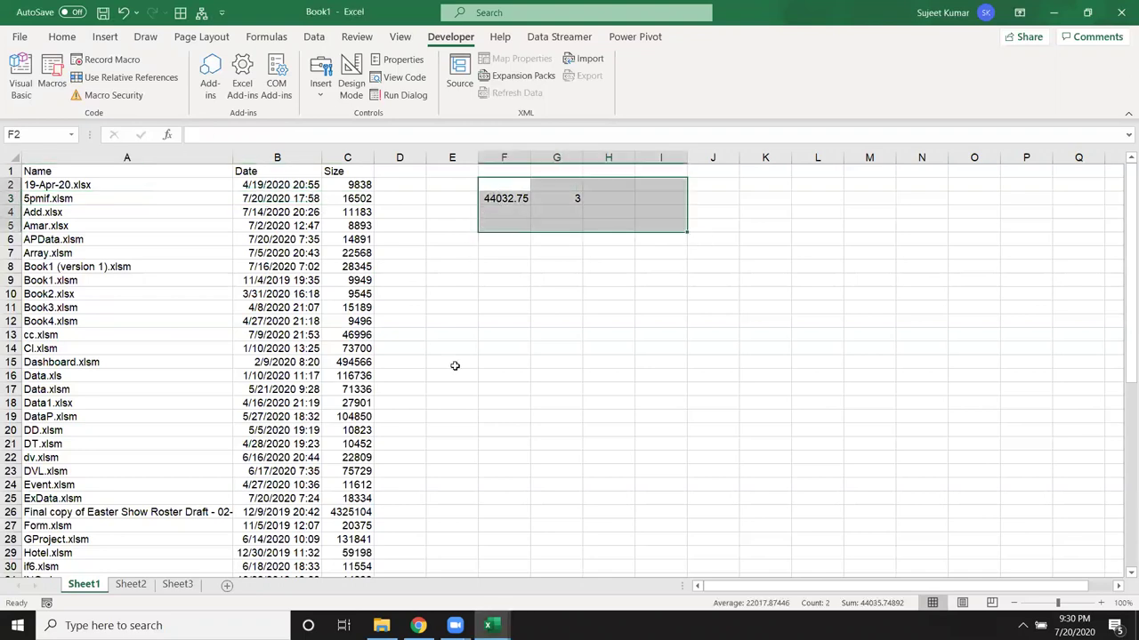
In the macro code, add a blank line after the loop and declare dt As Date
{"action": "mouse_move", "coordinate": [513, 616]}
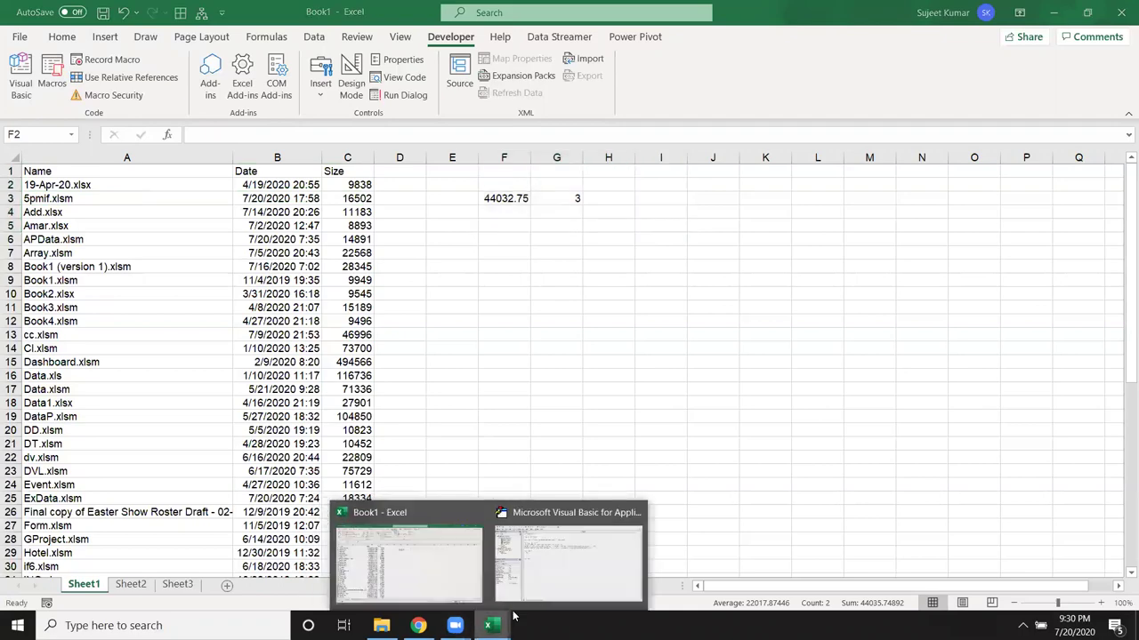
{"action": "left_click", "coordinate": [567, 556]}
{"action": "left_click", "coordinate": [233, 208]}
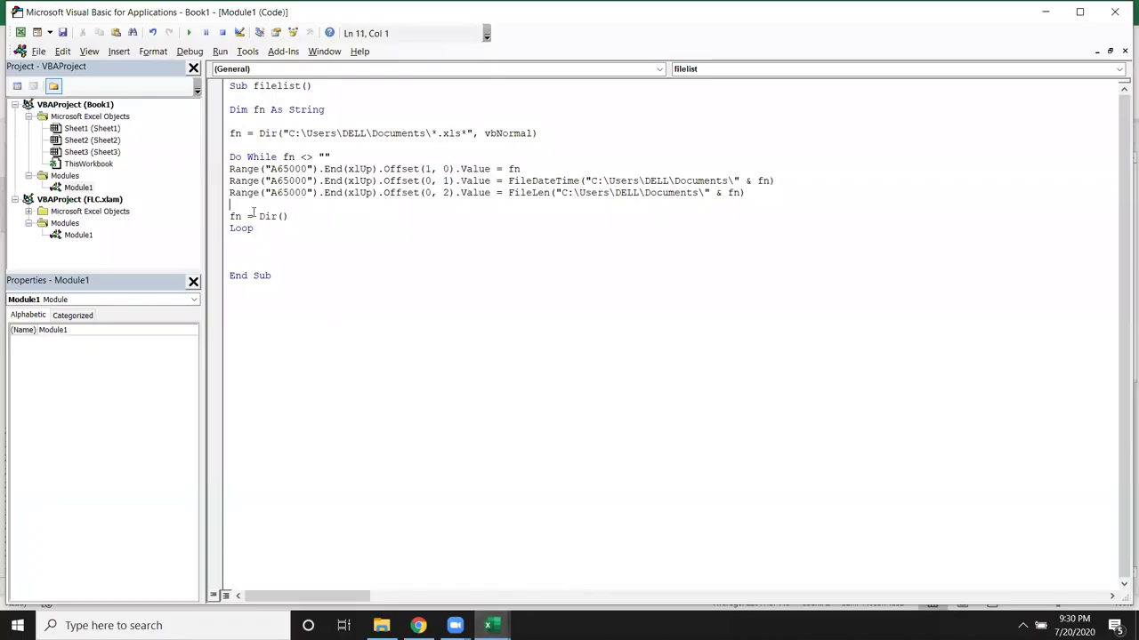
{"action": "key", "text": "Down"}
{"action": "key", "text": "Down"}
{"action": "key", "text": "Down"}
{"action": "key", "text": "Down"}
{"action": "key", "text": "Return"}
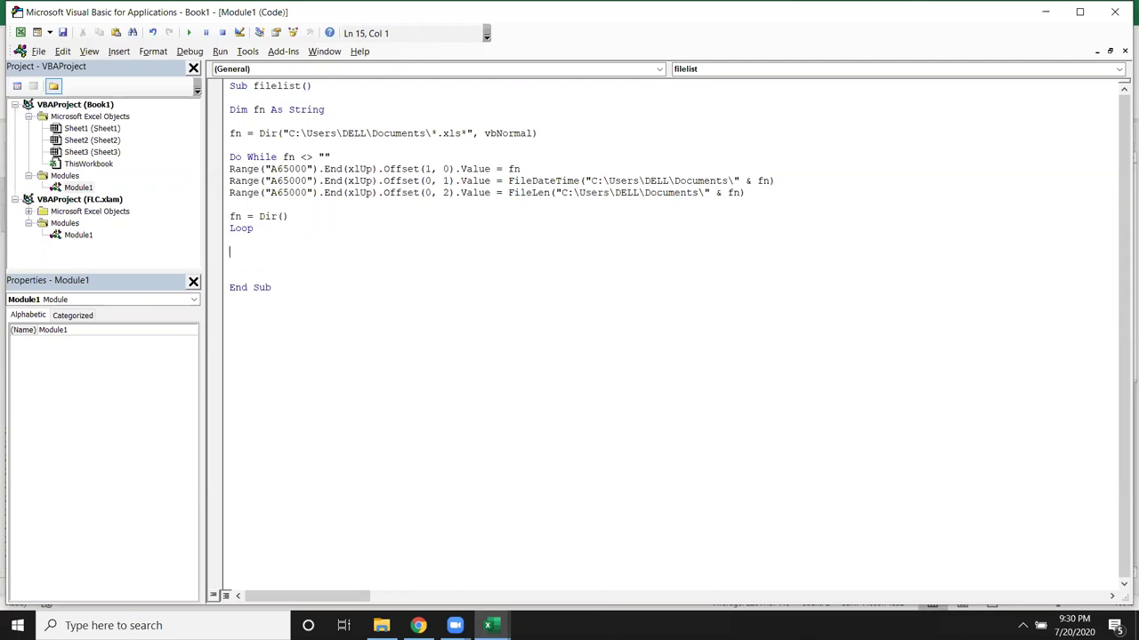
{"action": "left_click", "coordinate": [231, 240]}
{"action": "key", "text": "Up"}
{"action": "key", "text": "Up"}
{"action": "key", "text": "Up"}
{"action": "key", "text": "Up"}
{"action": "key", "text": "Return"}
{"action": "key", "text": "Up"}
{"action": "type", "text": "dim dt as"}
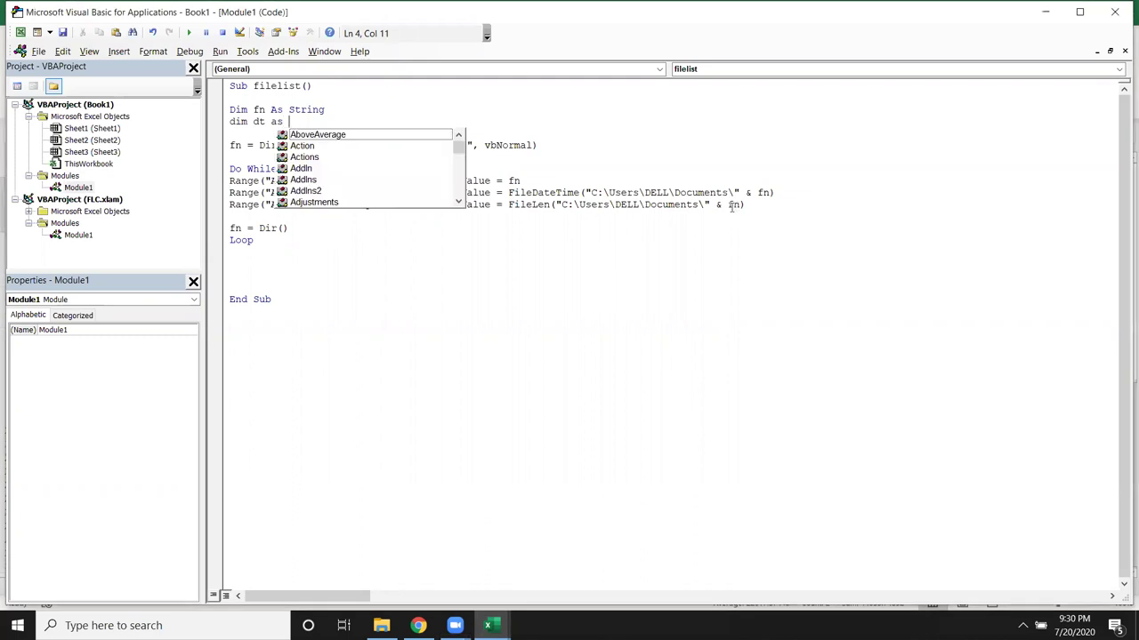
{"action": "type", "text": " date"}
{"action": "key", "text": "Tab"}
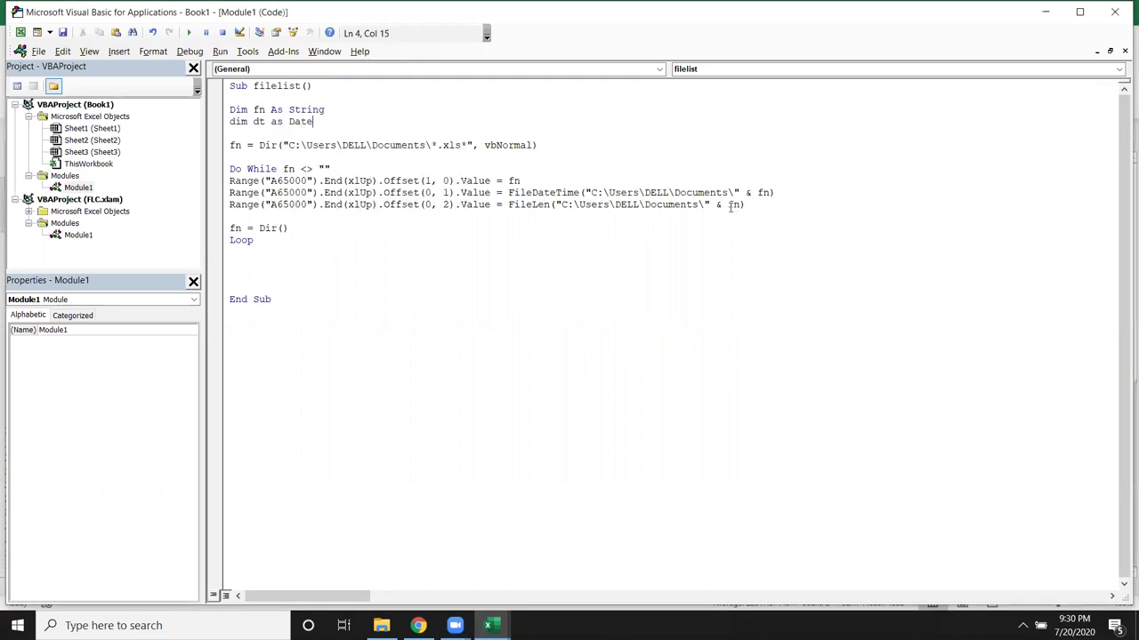
After the loop, write dt = Application.WorksheetFunction.Max(Range("B:B")) and start a Dim r declaration
{"action": "left_click", "coordinate": [255, 263]}
{"action": "type", "text": "dt=application."}
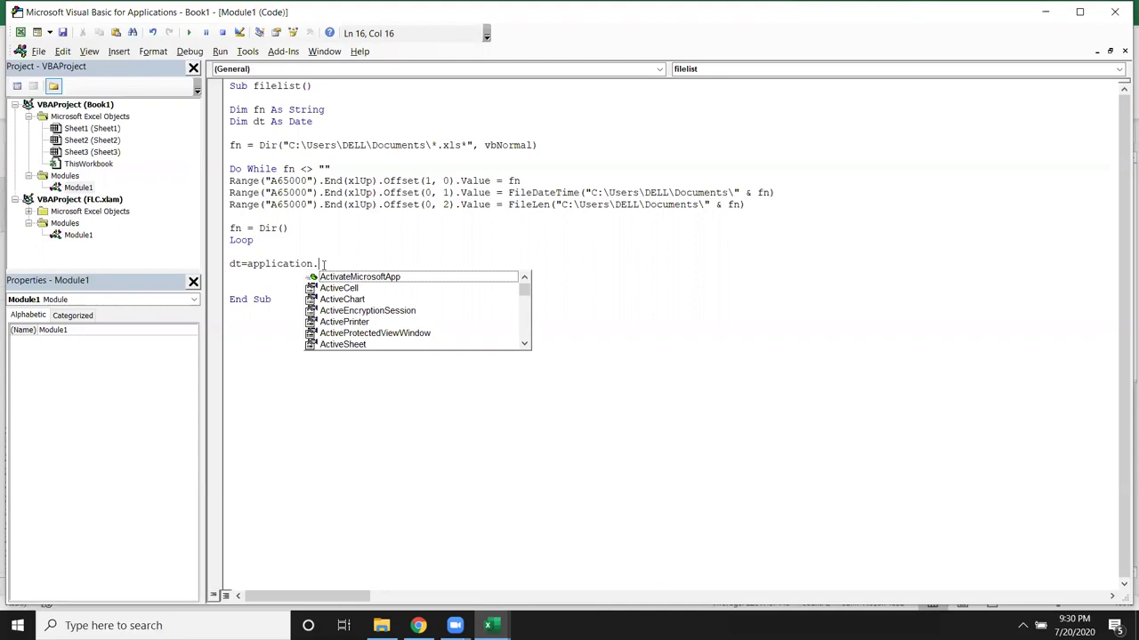
{"action": "type", "text": "w"}
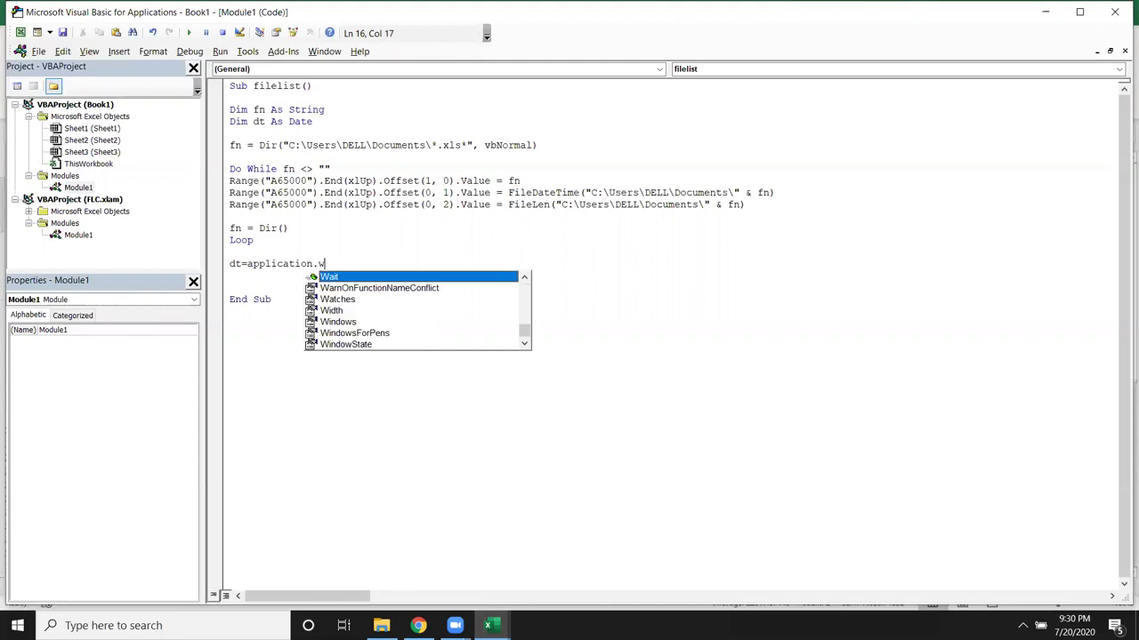
{"action": "type", "text": "o"}
{"action": "key", "text": "Down"}
{"action": "key", "text": "Tab"}
{"action": "type", "text": ".Matc"}
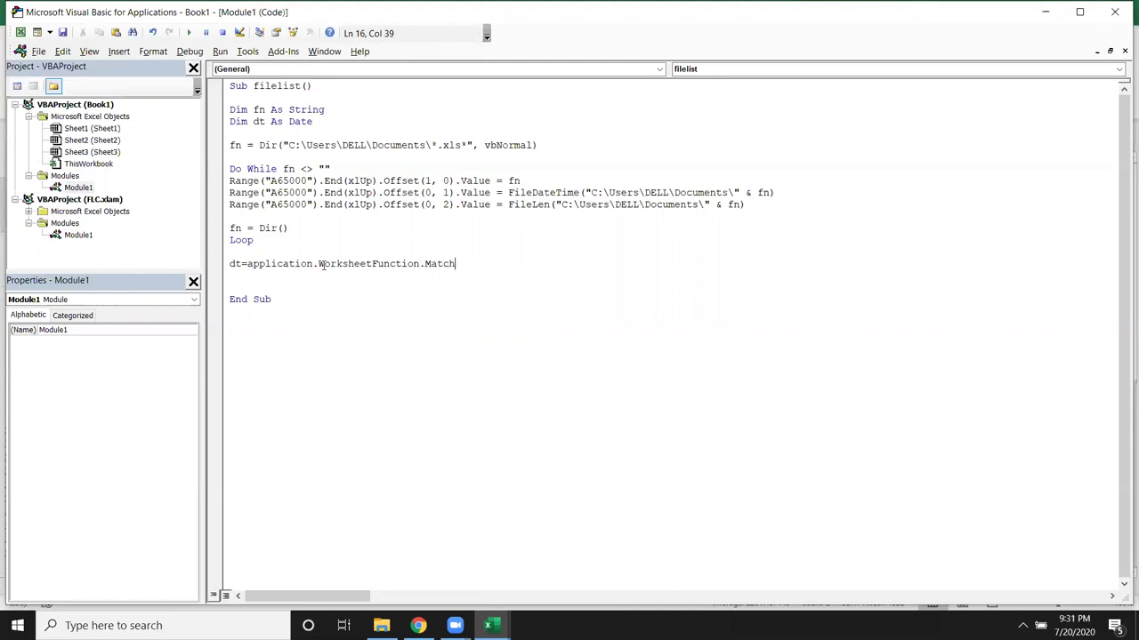
{"action": "key", "text": "BackSpace"}
{"action": "key", "text": "BackSpace"}
{"action": "type", "text": "x"}
{"action": "type", "text": "("}
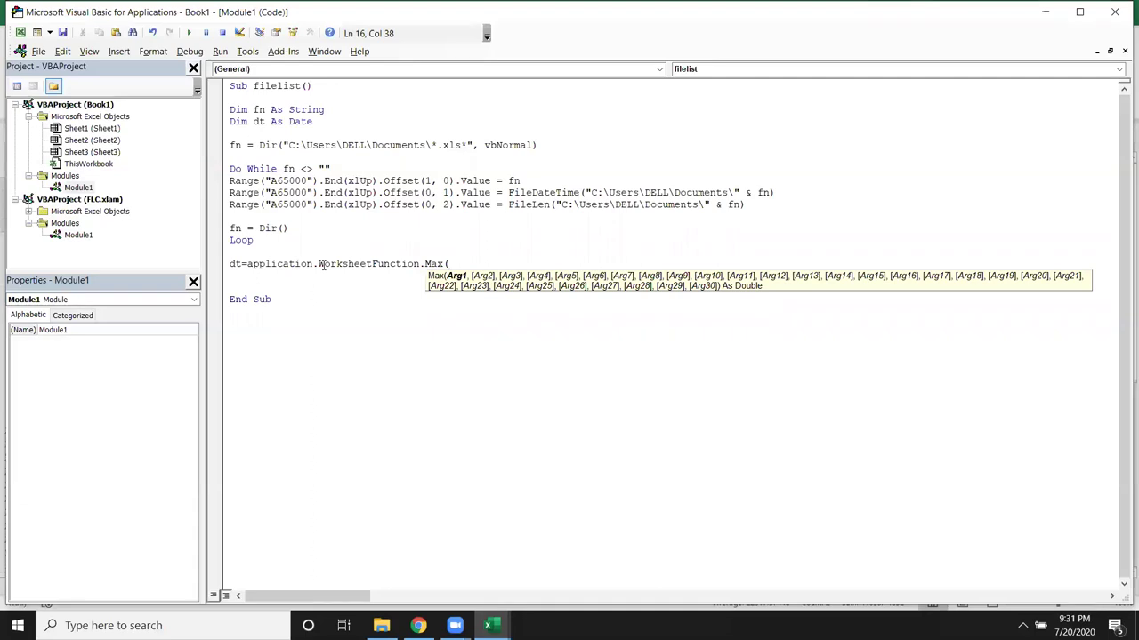
{"action": "key", "text": "alt+F11"}
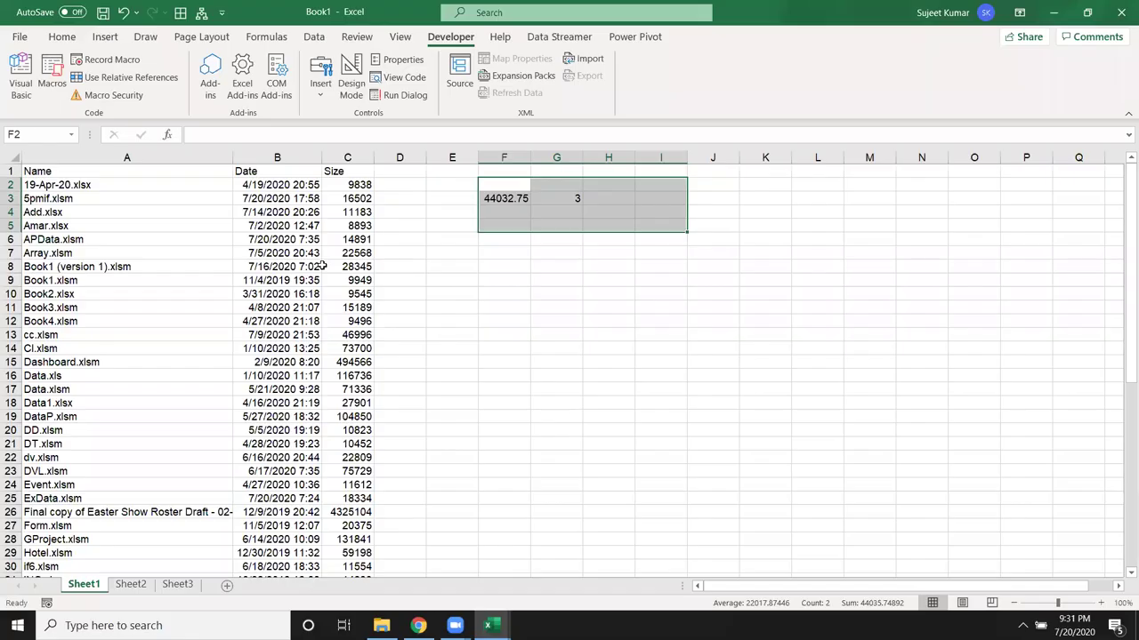
{"action": "key", "text": "alt+F11"}
{"action": "type", "text": "range("}
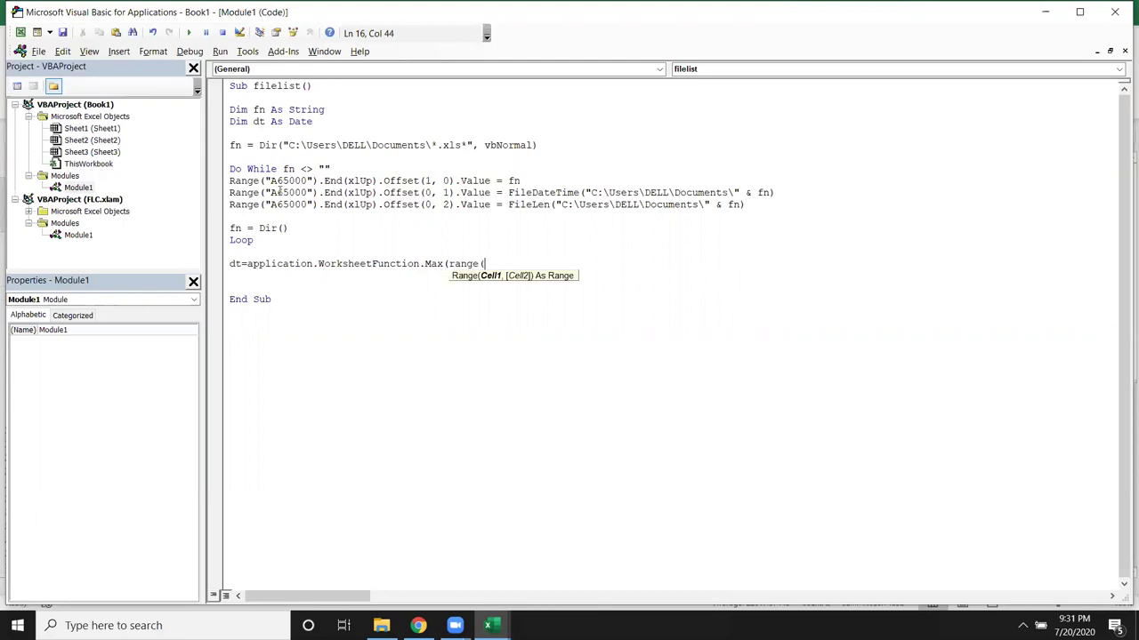
{"action": "type", "text": "\"B"}
{"action": "type", "text": ":B\")"}
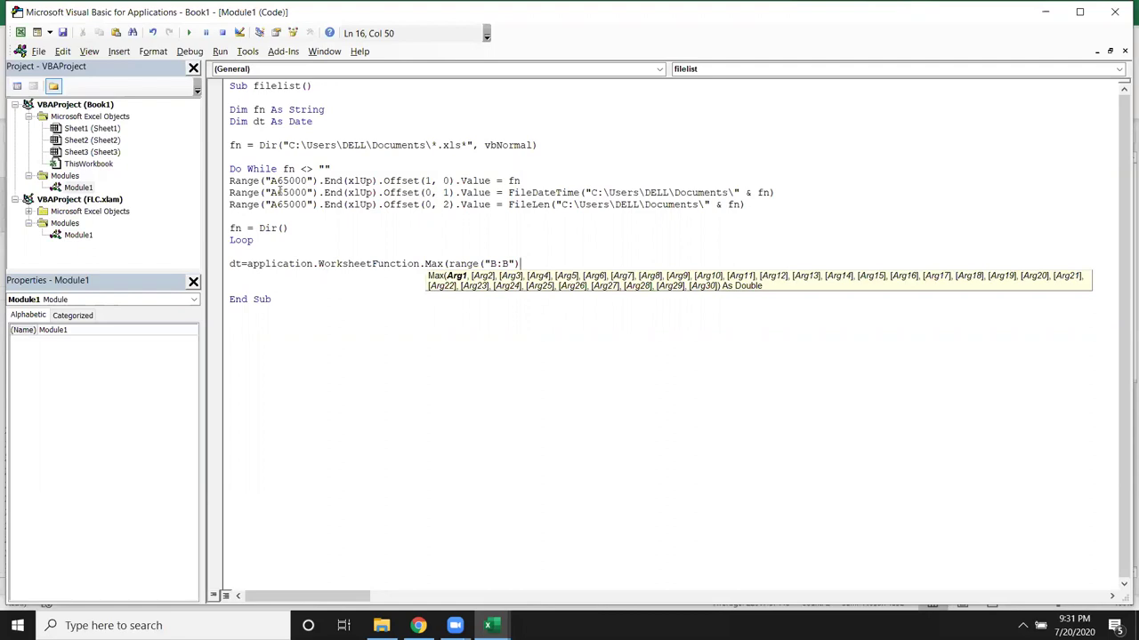
{"action": "type", "text": ")"}
{"action": "key", "text": "Return"}
{"action": "key", "text": "Up"}
{"action": "key", "text": "Up"}
{"action": "key", "text": "Up"}
{"action": "key", "text": "Up"}
{"action": "key", "text": "Up"}
{"action": "type", "text": "dim r as"}
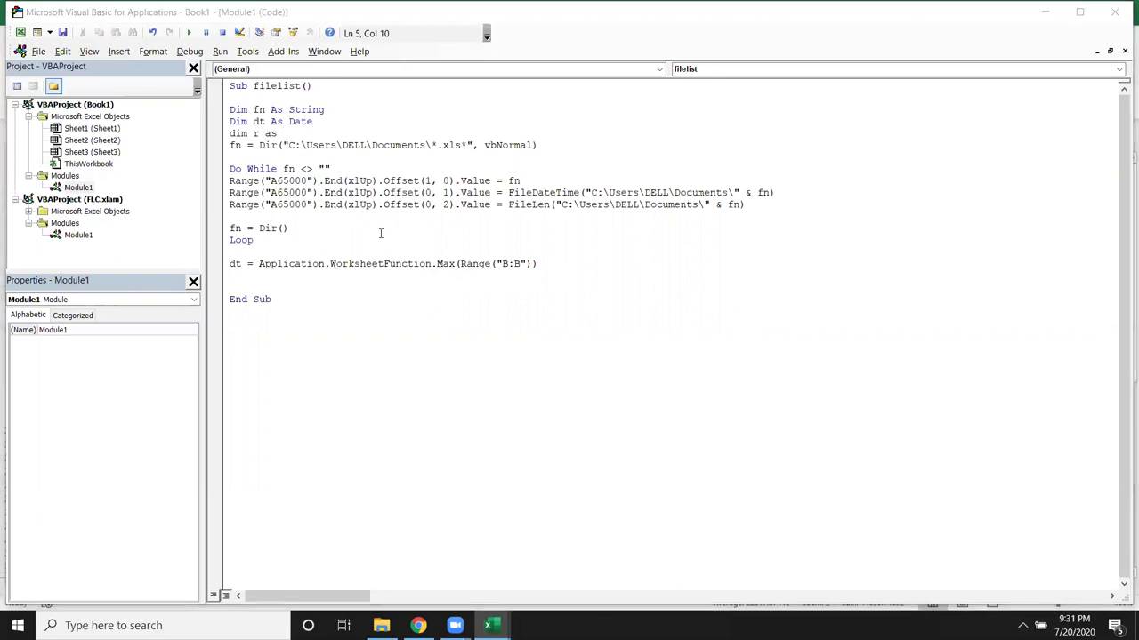
Dismiss the compile error and complete the declaration as Dim r As Long
{"action": "key", "text": "Return"}
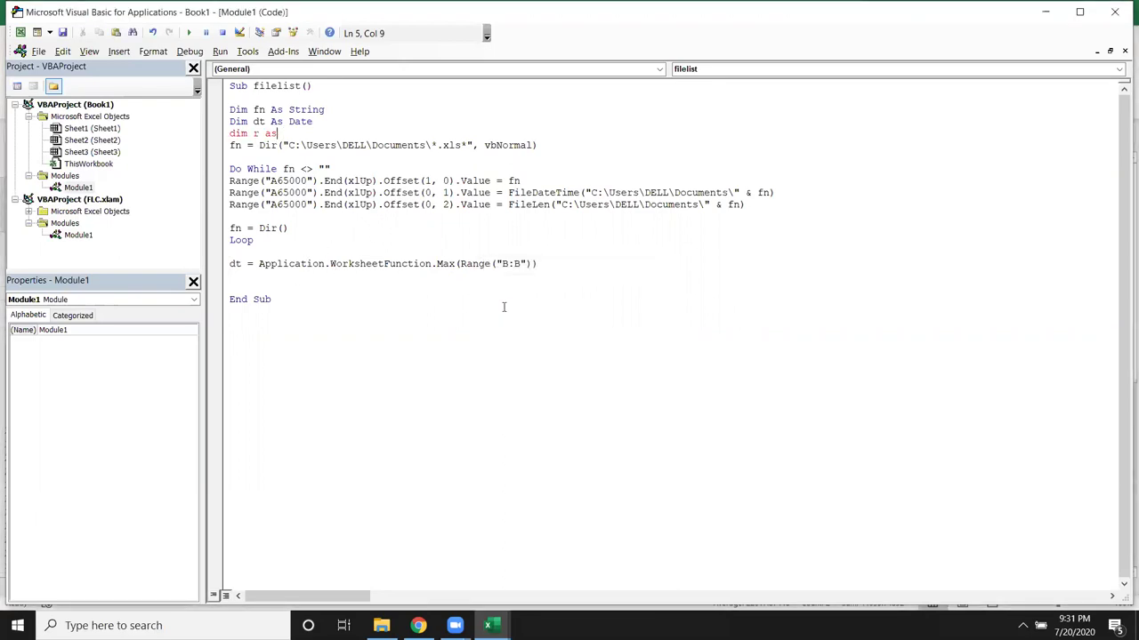
{"action": "left_click", "coordinate": [285, 275]}
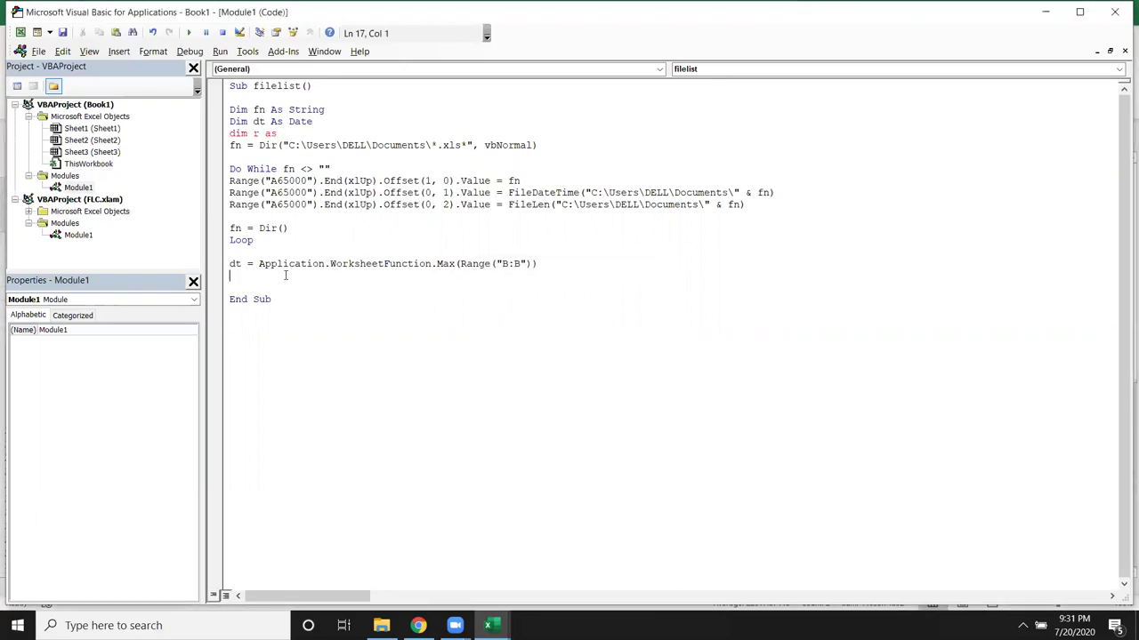
{"action": "left_click", "coordinate": [284, 134]}
{"action": "type", "text": "in"}
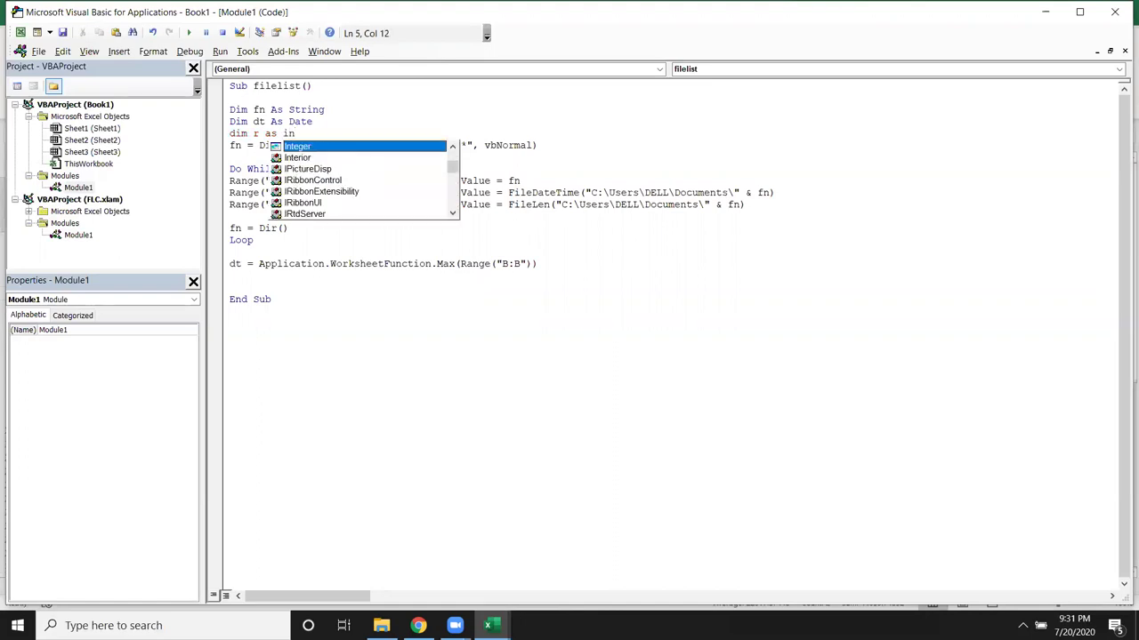
{"action": "key", "text": "BackSpace"}
{"action": "key", "text": "BackSpace"}
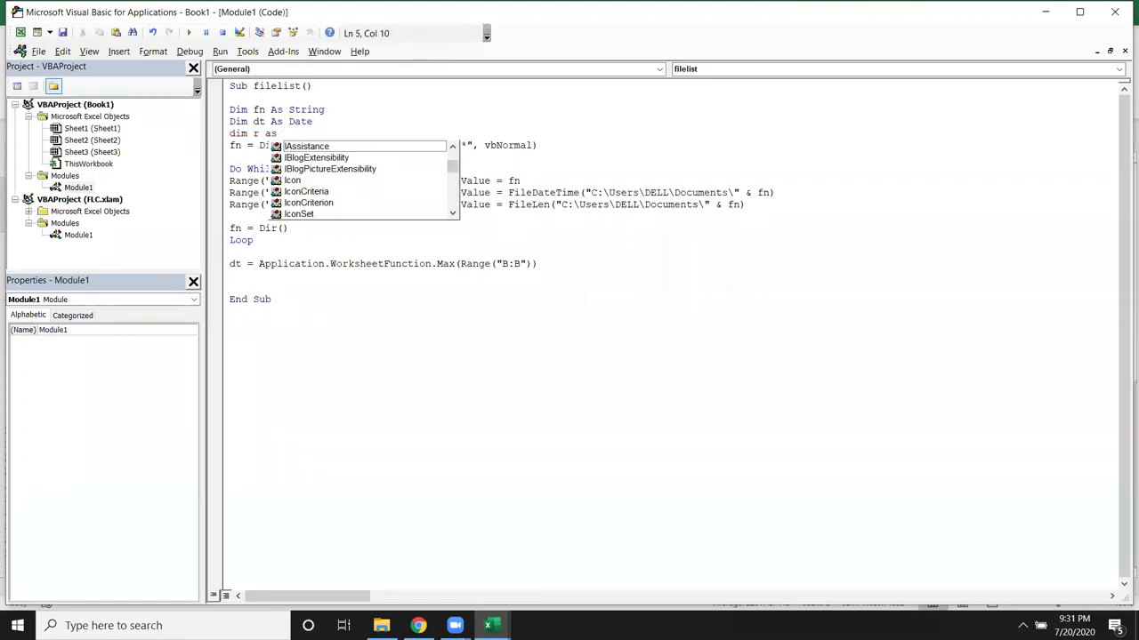
{"action": "type", "text": "lof"}
{"action": "key", "text": "BackSpace"}
{"action": "type", "text": "n"}
{"action": "key", "text": "Tab"}
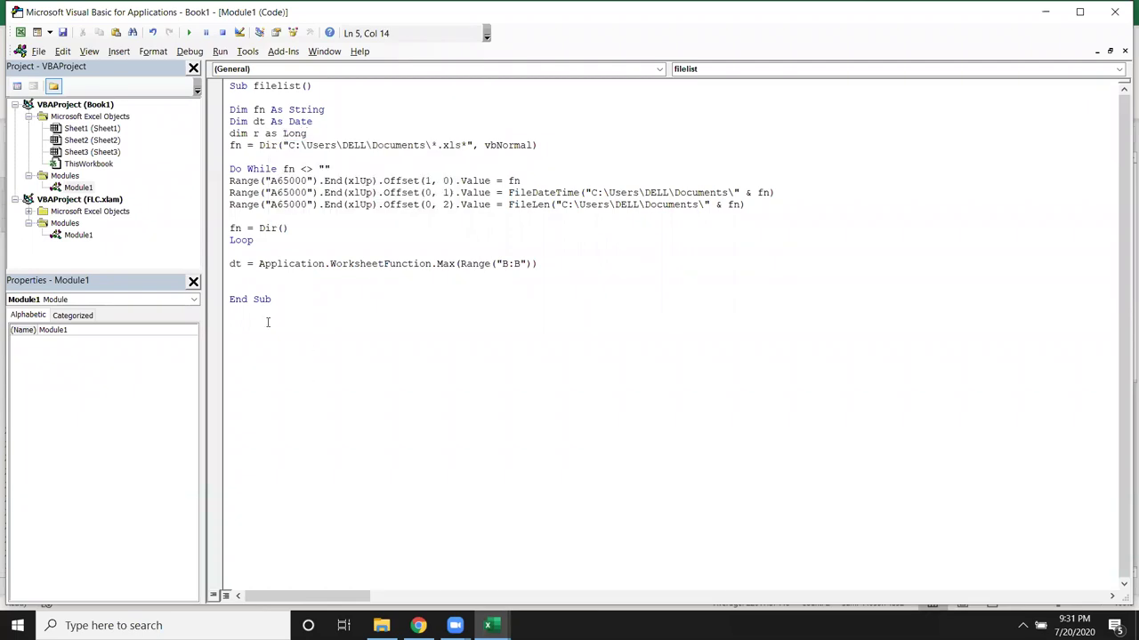
Start the line r = Application.WorksheetFunction.Match(dt, below the Max line
{"action": "left_click", "coordinate": [242, 275]}
{"action": "type", "text": "r=application"}
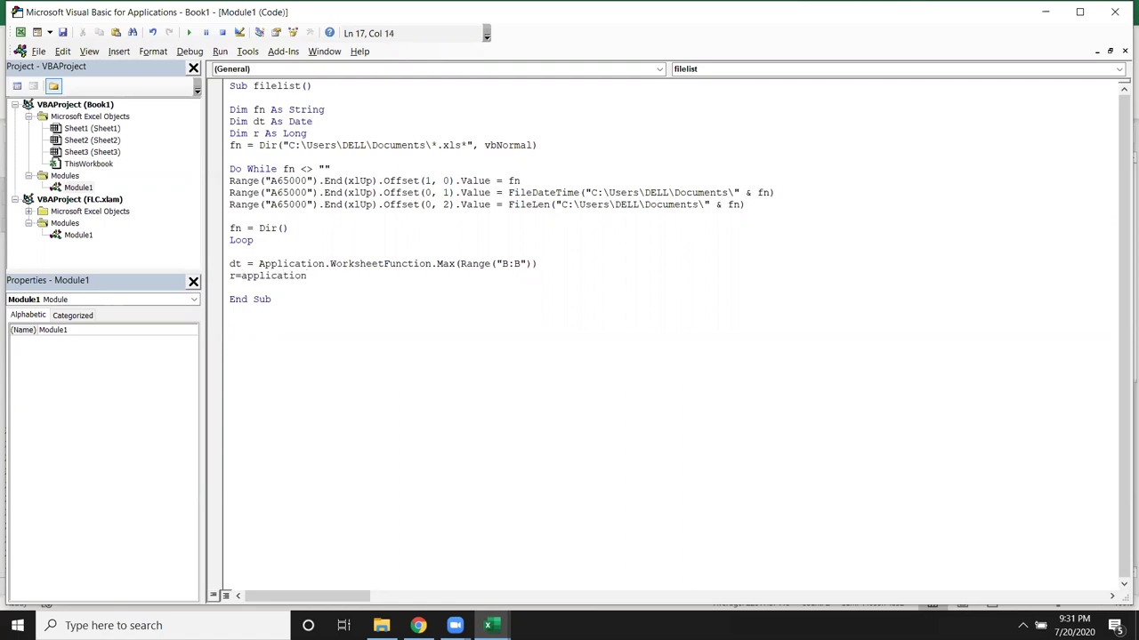
{"action": "type", "text": ".mat"}
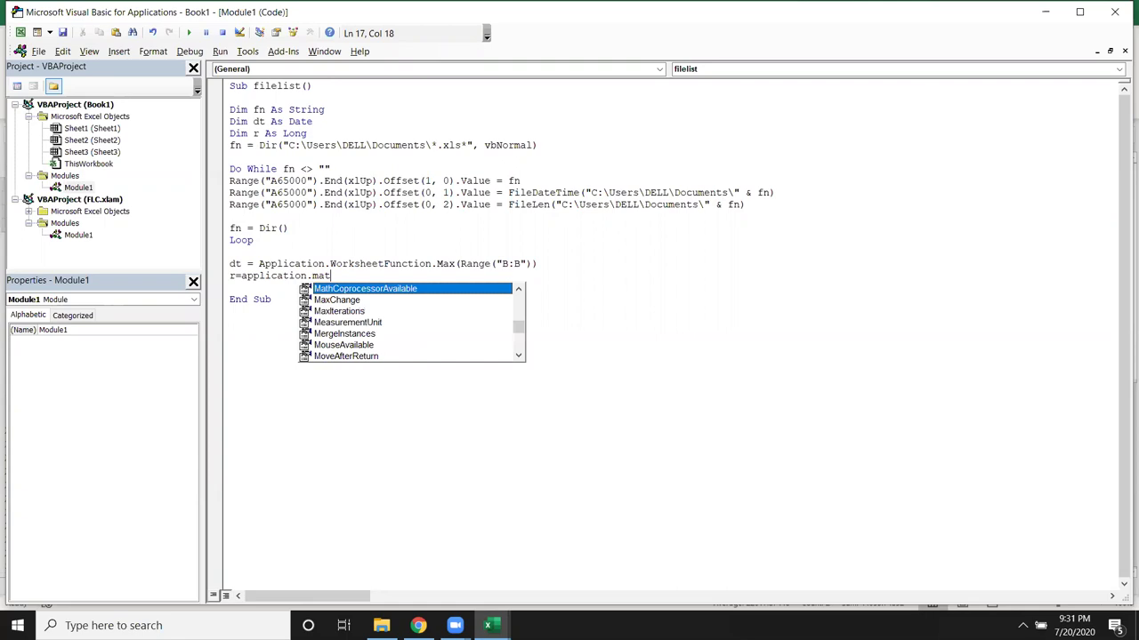
{"action": "key", "text": "BackSpace"}
{"action": "key", "text": "BackSpace"}
{"action": "key", "text": "BackSpace"}
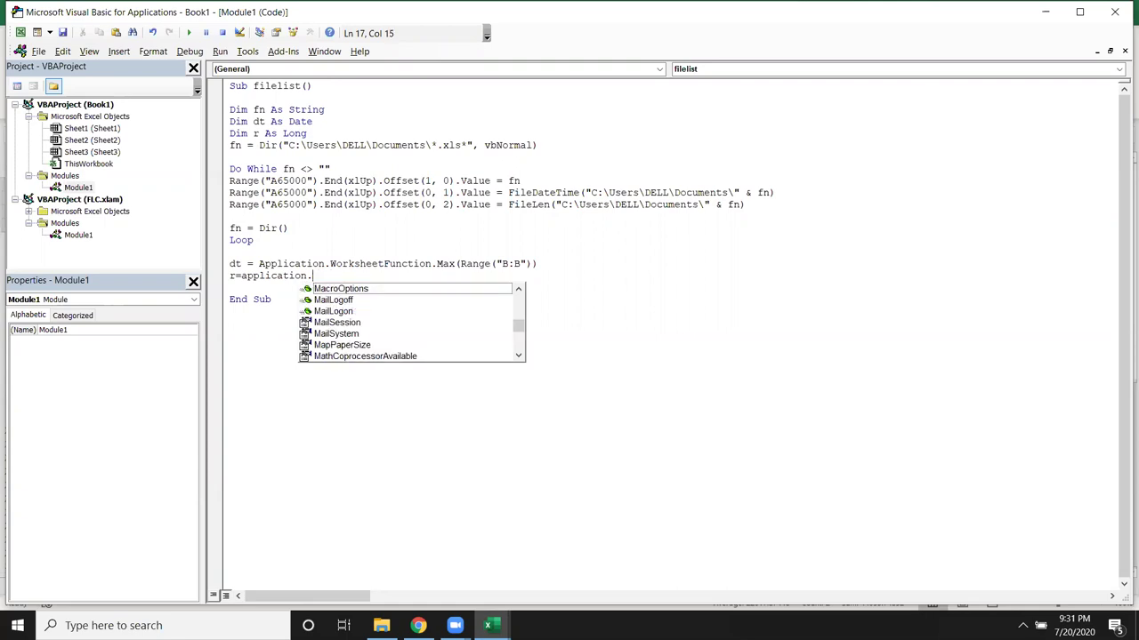
{"action": "type", "text": "wo"}
{"action": "key", "text": "Down"}
{"action": "key", "text": "Tab"}
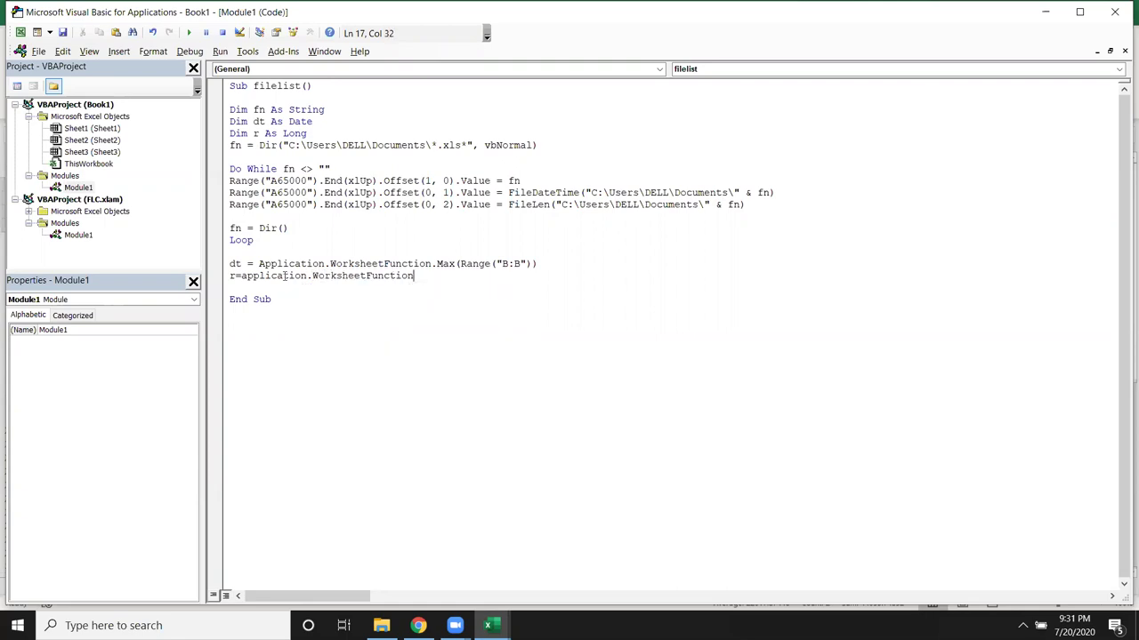
{"action": "type", "text": ".mat"}
{"action": "key", "text": "Tab"}
{"action": "type", "text": "(dt,"}
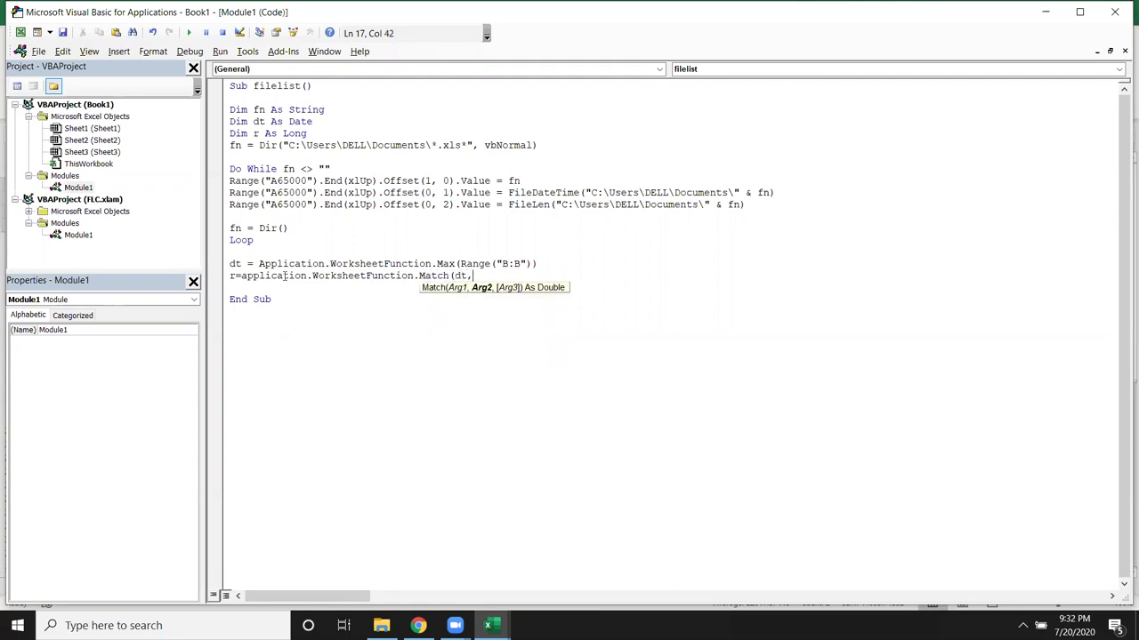
Finish Match with Range("B:B") copied from the Max line plus ,0), then add blank lines
{"action": "left_click", "coordinate": [462, 263]}
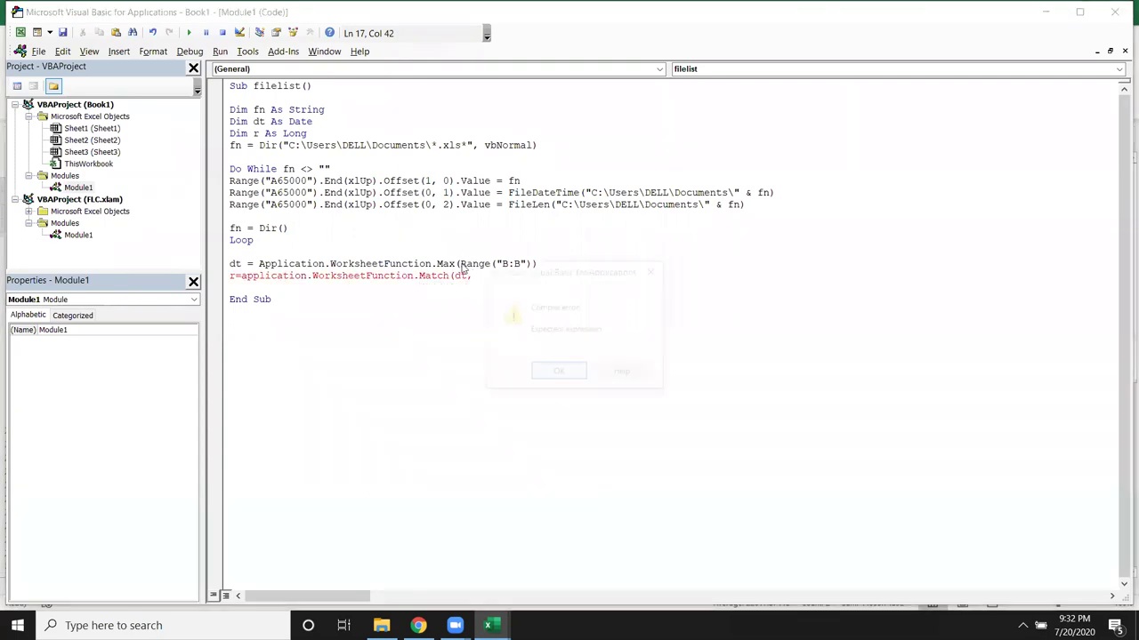
{"action": "left_click", "coordinate": [549, 370]}
{"action": "left_click_drag", "start_coordinate": [460, 263], "coordinate": [538, 264]}
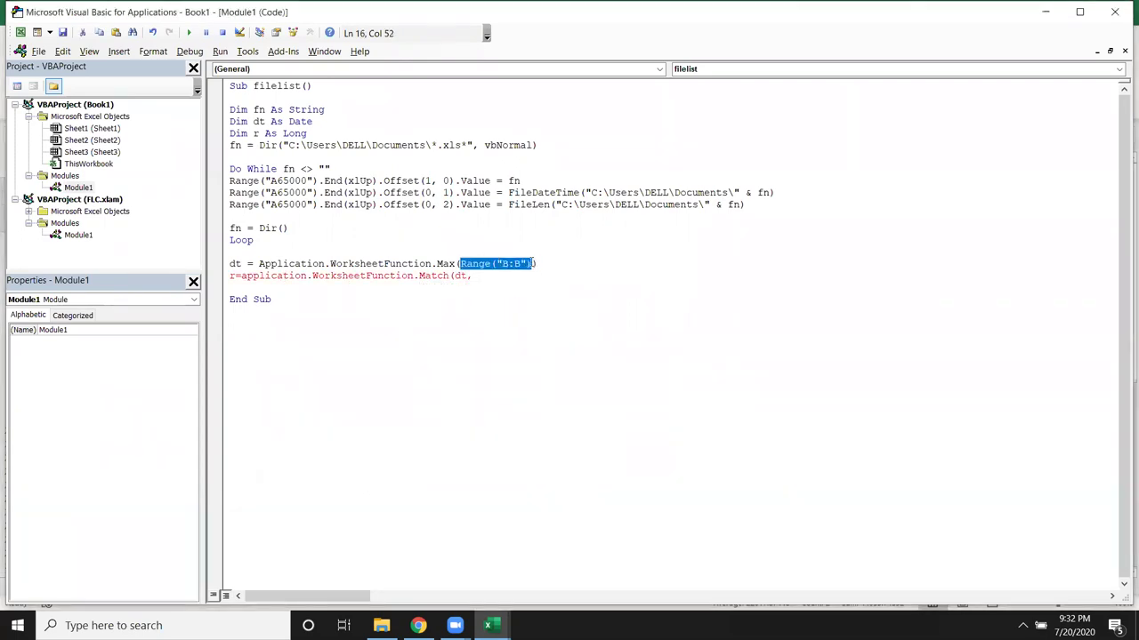
{"action": "key", "text": "ctrl+c"}
{"action": "left_click", "coordinate": [497, 276]}
{"action": "key", "text": "ctrl+v"}
{"action": "type", "text": ",0"}
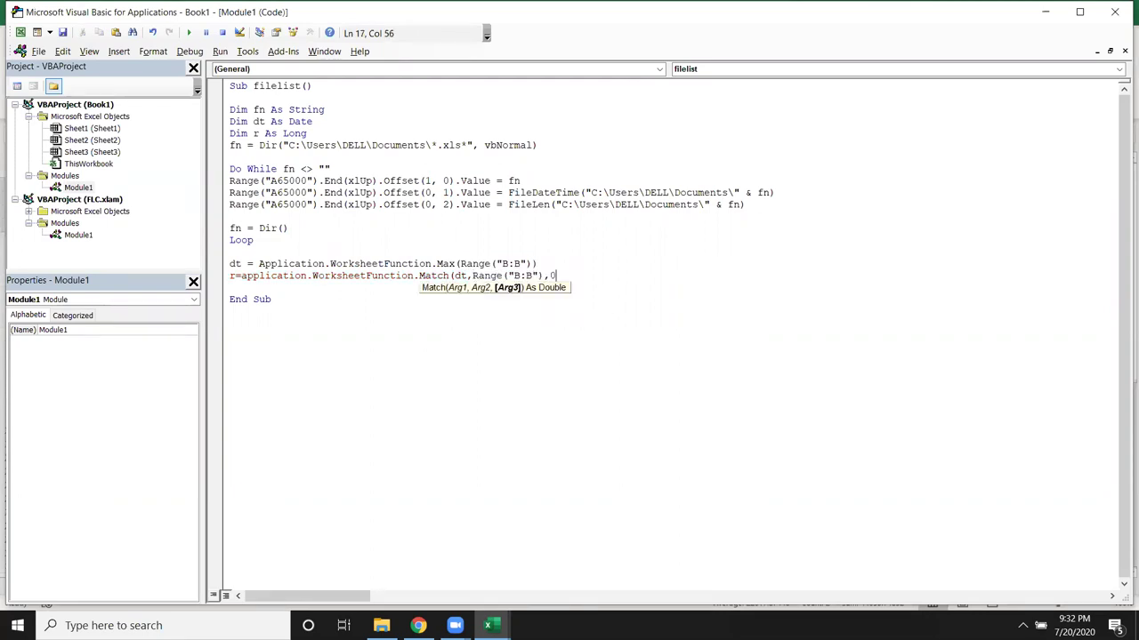
{"action": "type", "text": ")"}
{"action": "key", "text": "Return"}
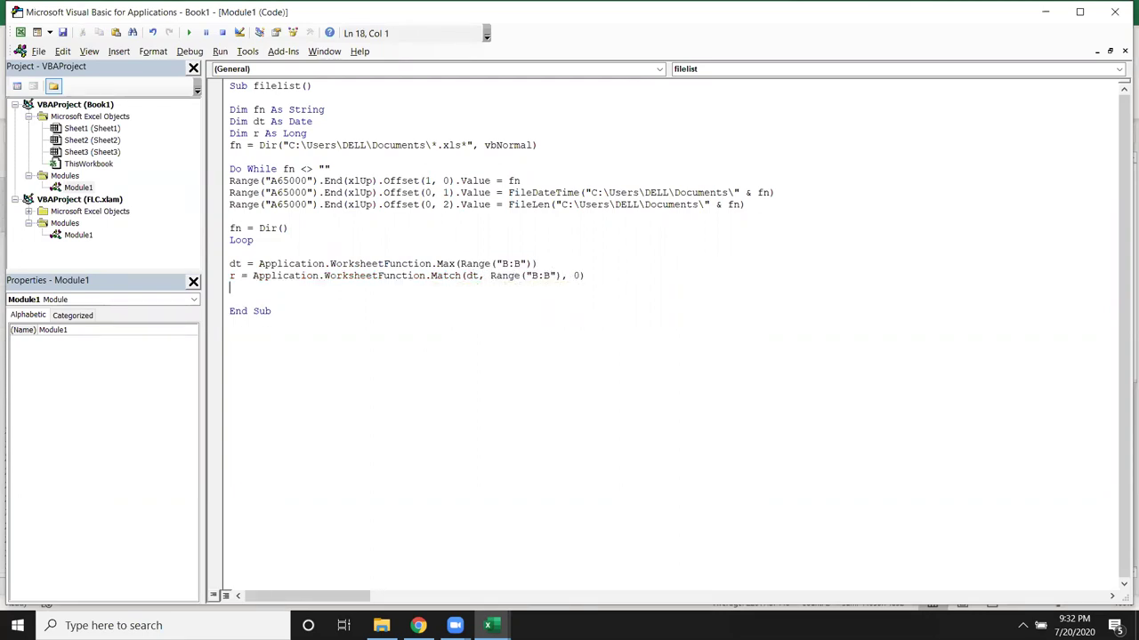
{"action": "key", "text": "Return"}
{"action": "type", "text": "file"}
{"action": "type", "text": "copy"}
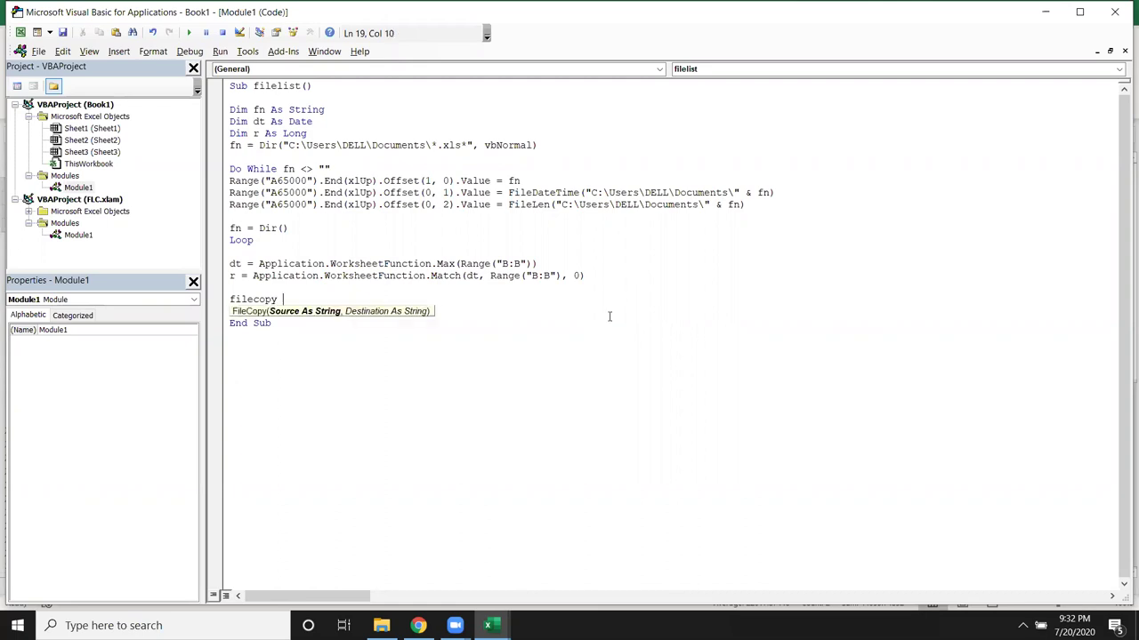
Make the FileCopy source the quoted Documents path joined with & cells(r,1).value
{"action": "left_click", "coordinate": [671, 293]}
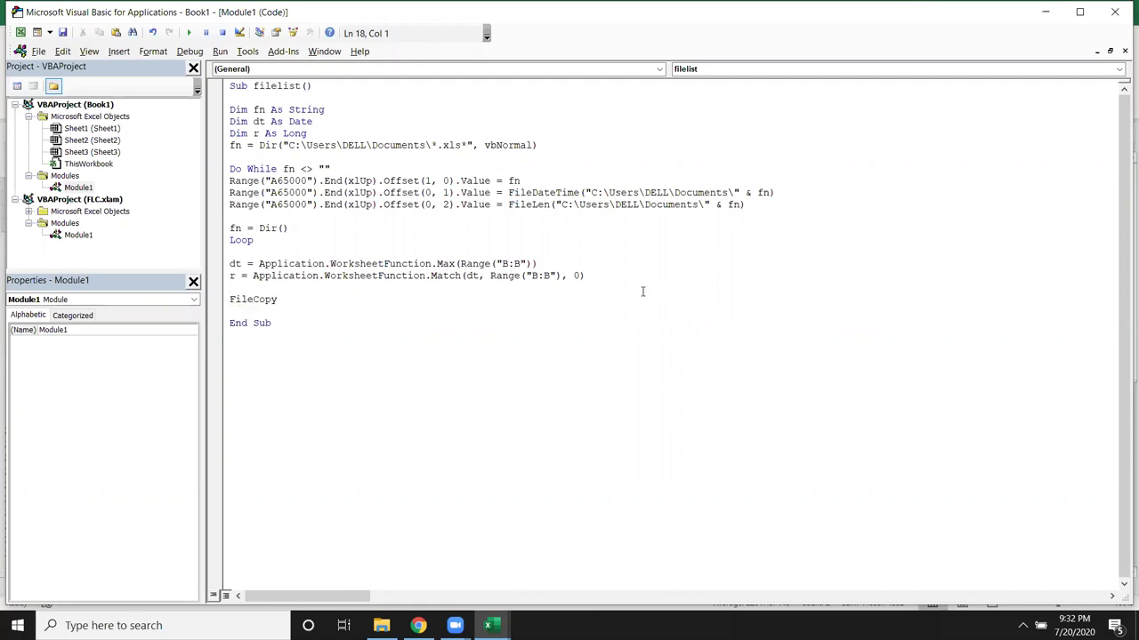
{"action": "left_click_drag", "start_coordinate": [562, 205], "coordinate": [705, 207]}
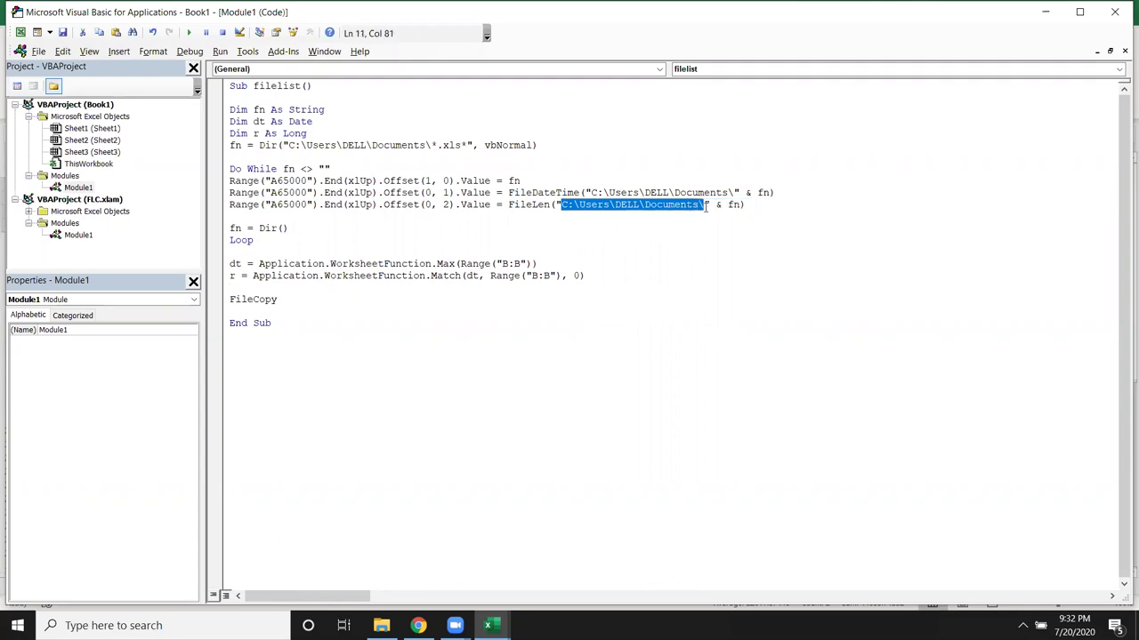
{"action": "left_click", "coordinate": [307, 299]}
{"action": "key", "text": "ctrl+v"}
{"action": "type", "text": "& "}
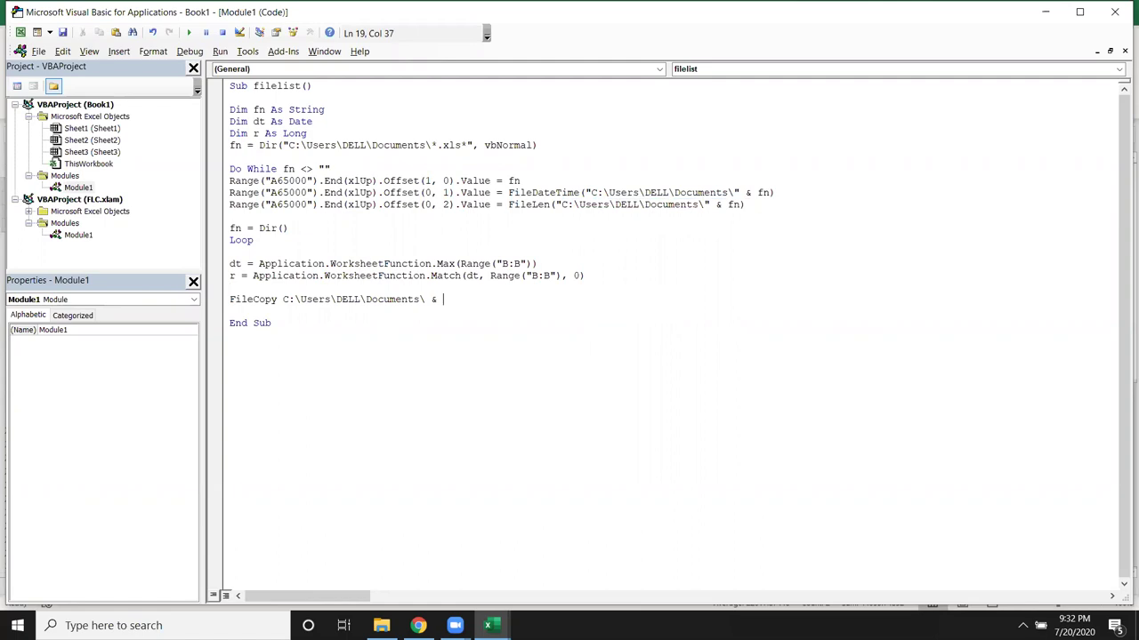
{"action": "type", "text": "cells(r"}
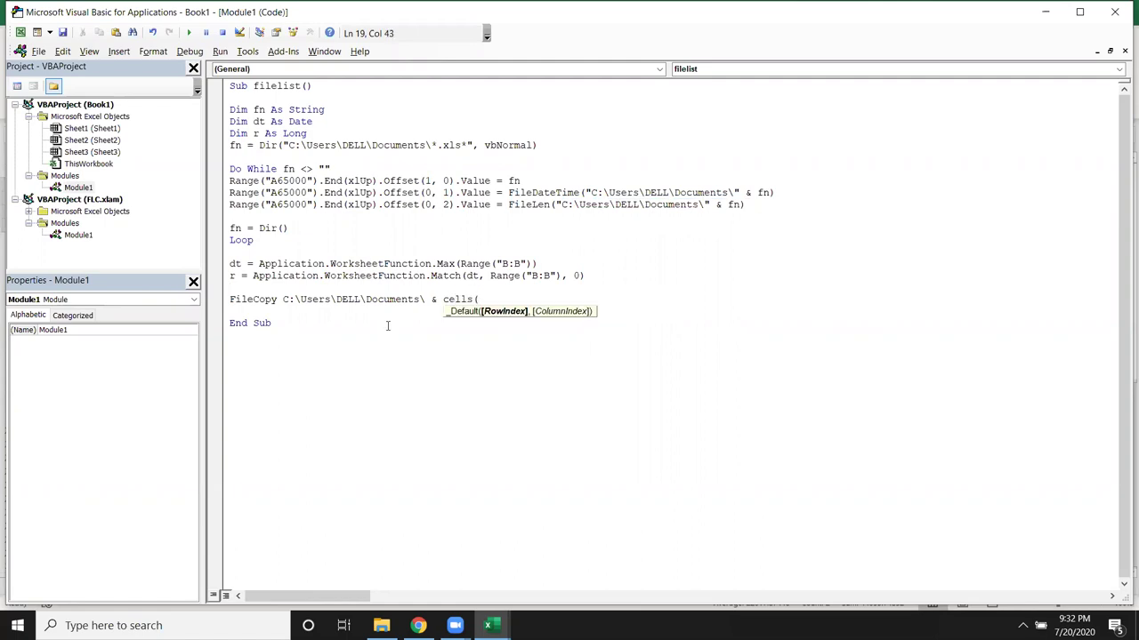
{"action": "type", "text": ","}
{"action": "type", "text": "1).value "}
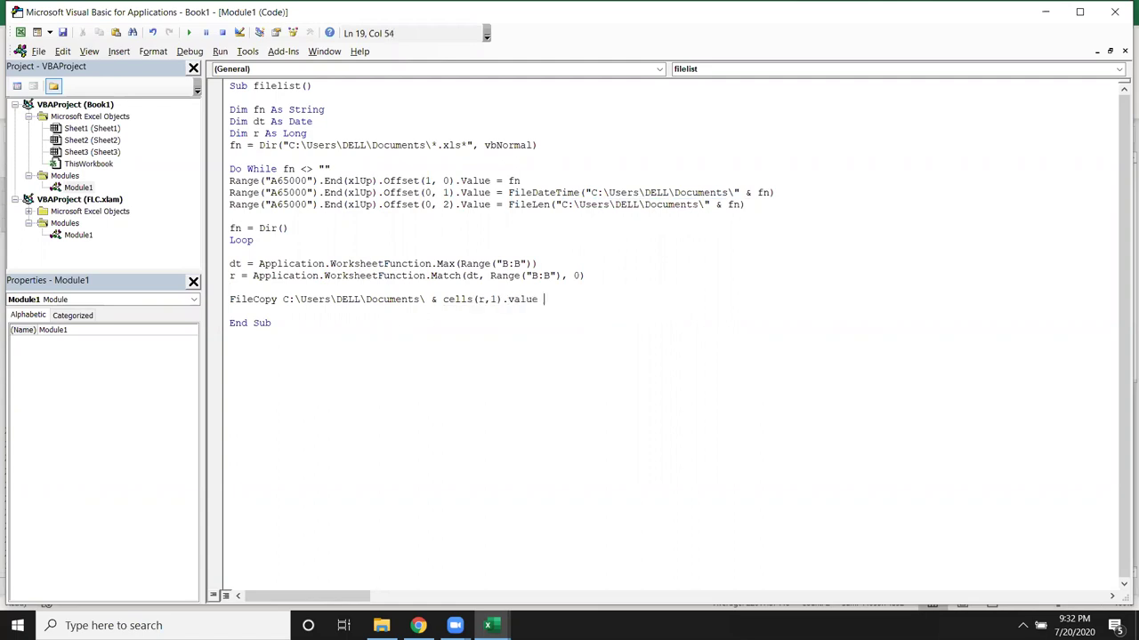
{"action": "type", "text": "as"}
{"action": "key", "text": "BackSpace"}
{"action": "key", "text": "BackSpace"}
{"action": "type", "text": ","}
{"action": "left_click", "coordinate": [284, 304]}
{"action": "type", "text": "\""}
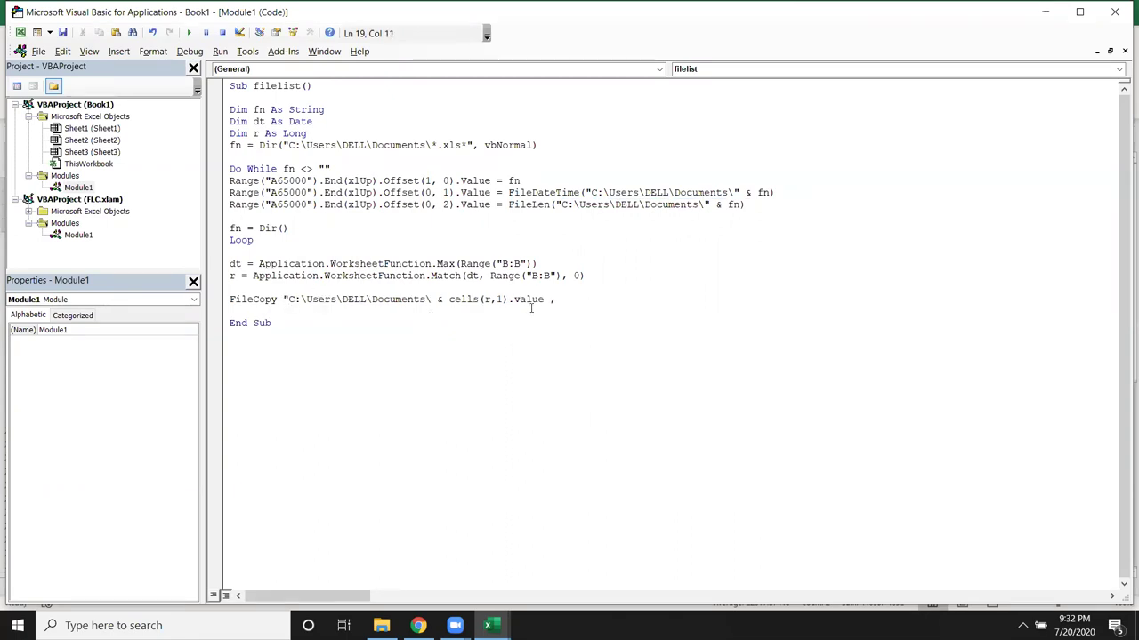
{"action": "left_click", "coordinate": [544, 301]}
{"action": "type", "text": "\""}
{"action": "double_click", "coordinate": [560, 299]}
{"action": "key", "text": "BackSpace"}
{"action": "type", "text": ","}
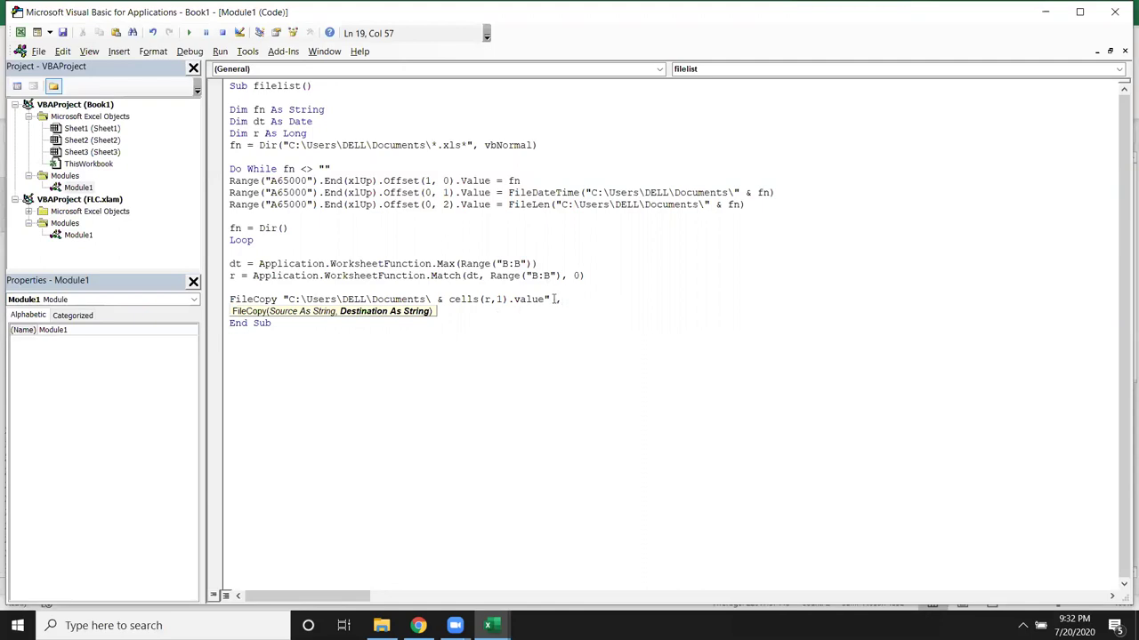
Check in File Explorer that the F:\2019 destination folder exists on drive F:
{"action": "left_click", "coordinate": [380, 626]}
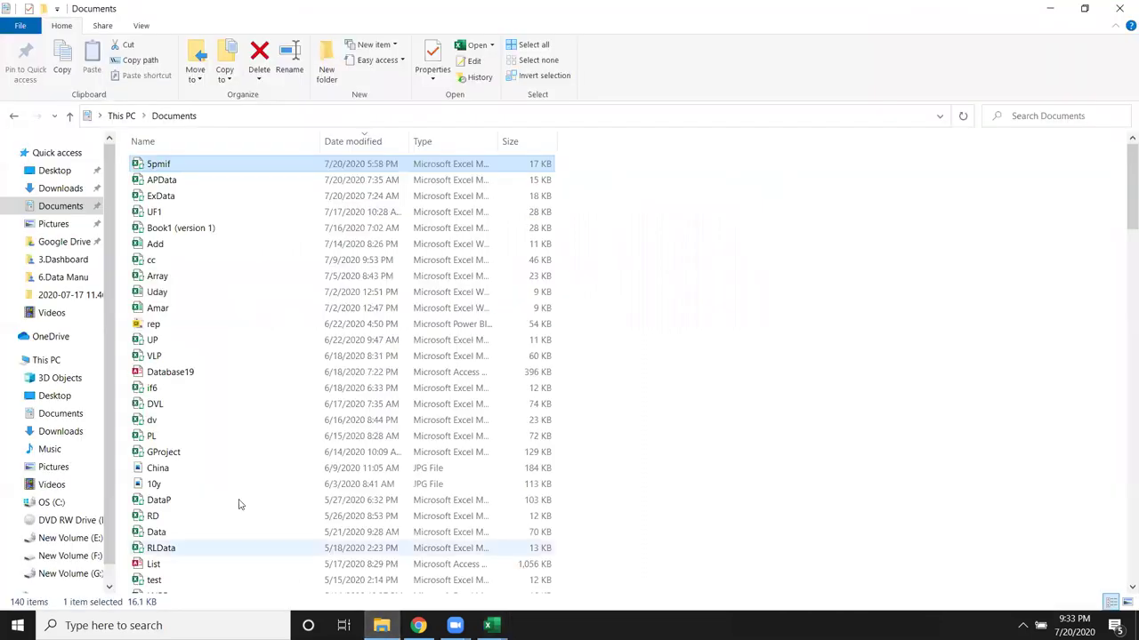
{"action": "left_click", "coordinate": [76, 556]}
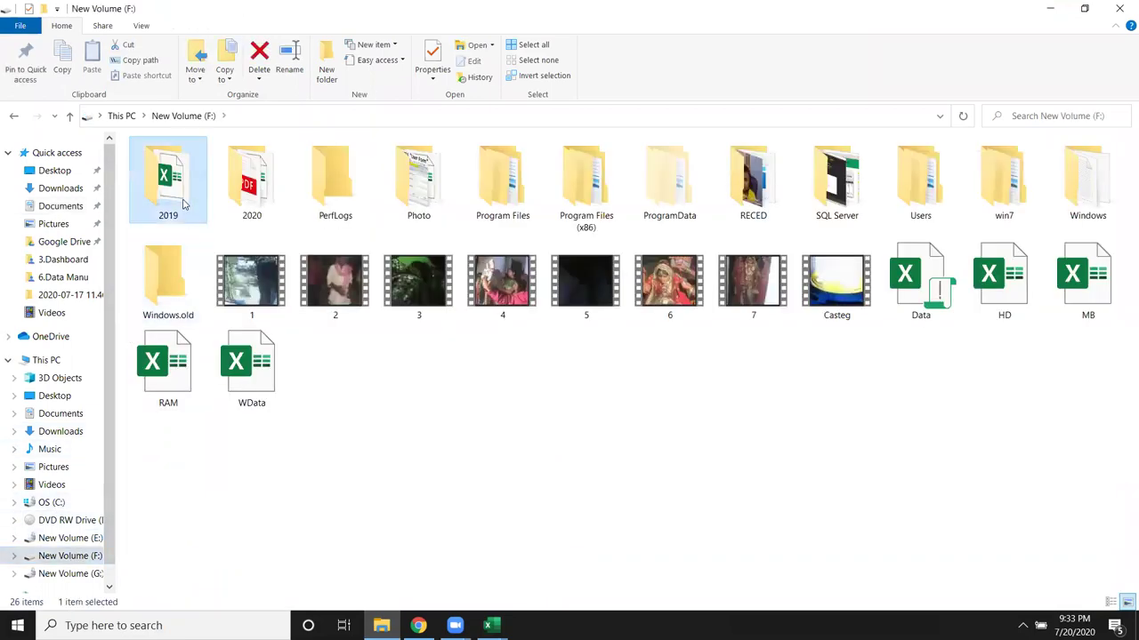
{"action": "double_click", "coordinate": [166, 175]}
{"action": "left_click", "coordinate": [270, 117]}
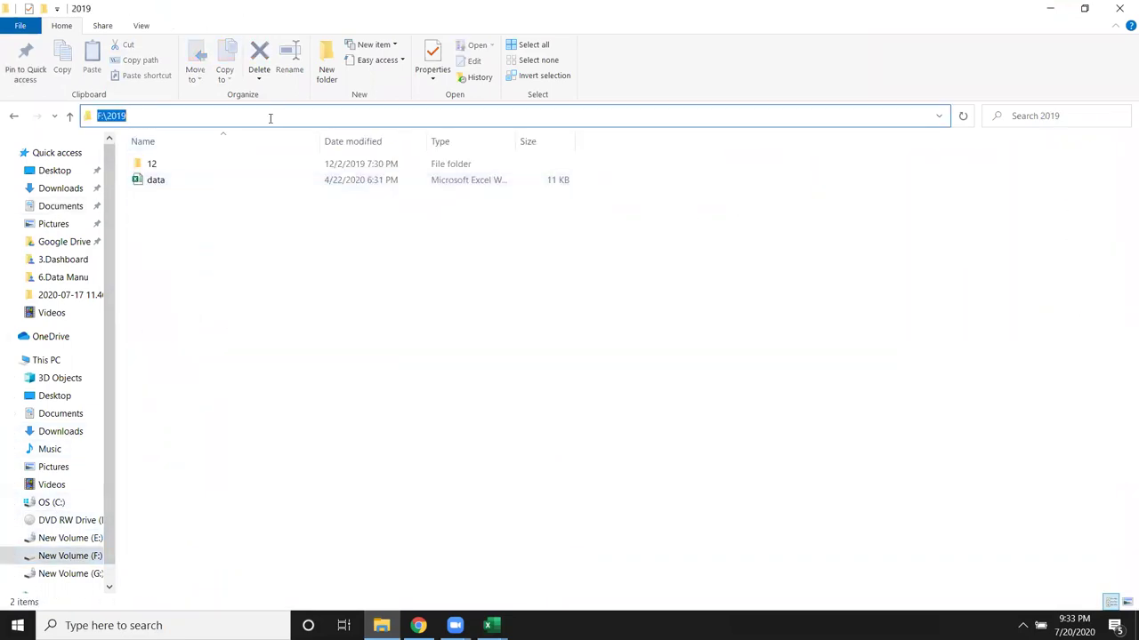
{"action": "left_click", "coordinate": [256, 228]}
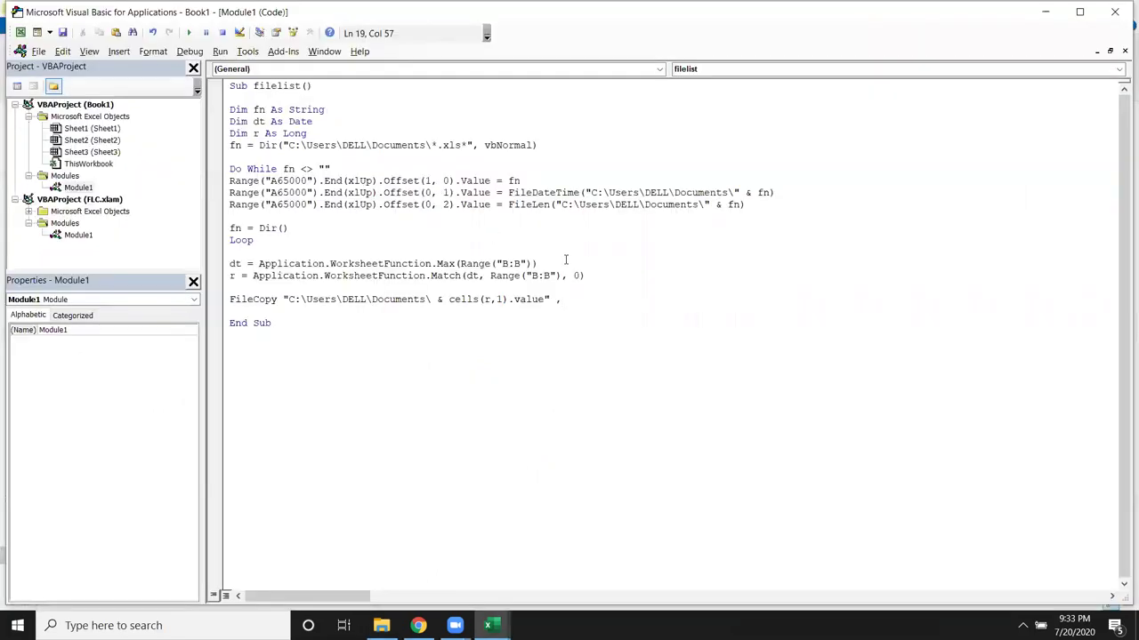
Add "F:\2019\" & as the destination and close the quote after Documents\
{"action": "type", "text": "\"F:\\2019"}
{"action": "type", "text": "\\\""}
{"action": "type", "text": " &"}
{"action": "left_click", "coordinate": [463, 311]}
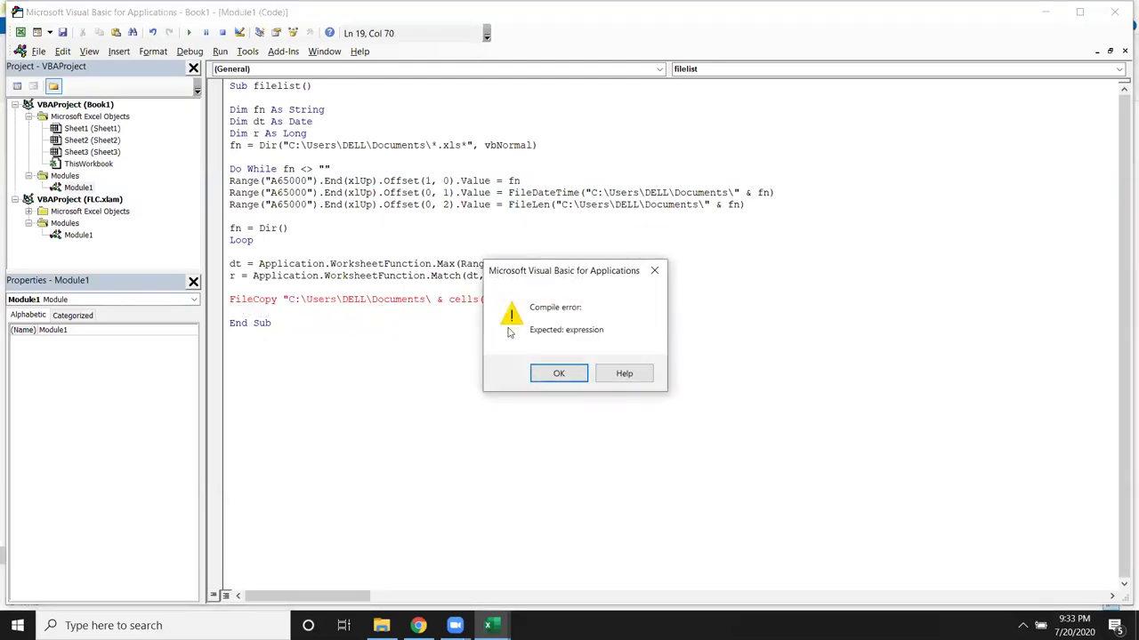
{"action": "key", "text": "Return"}
{"action": "left_click_drag", "start_coordinate": [451, 299], "coordinate": [549, 299]}
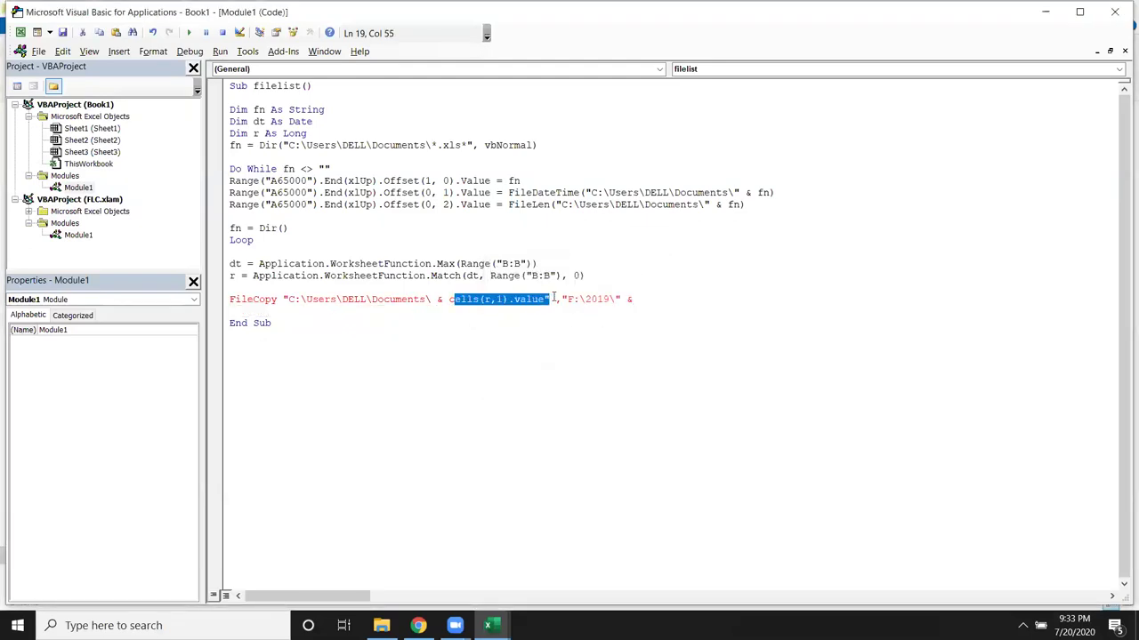
{"action": "left_click", "coordinate": [539, 323]}
{"action": "left_click_drag", "start_coordinate": [451, 299], "coordinate": [512, 300]}
{"action": "left_click", "coordinate": [443, 300]}
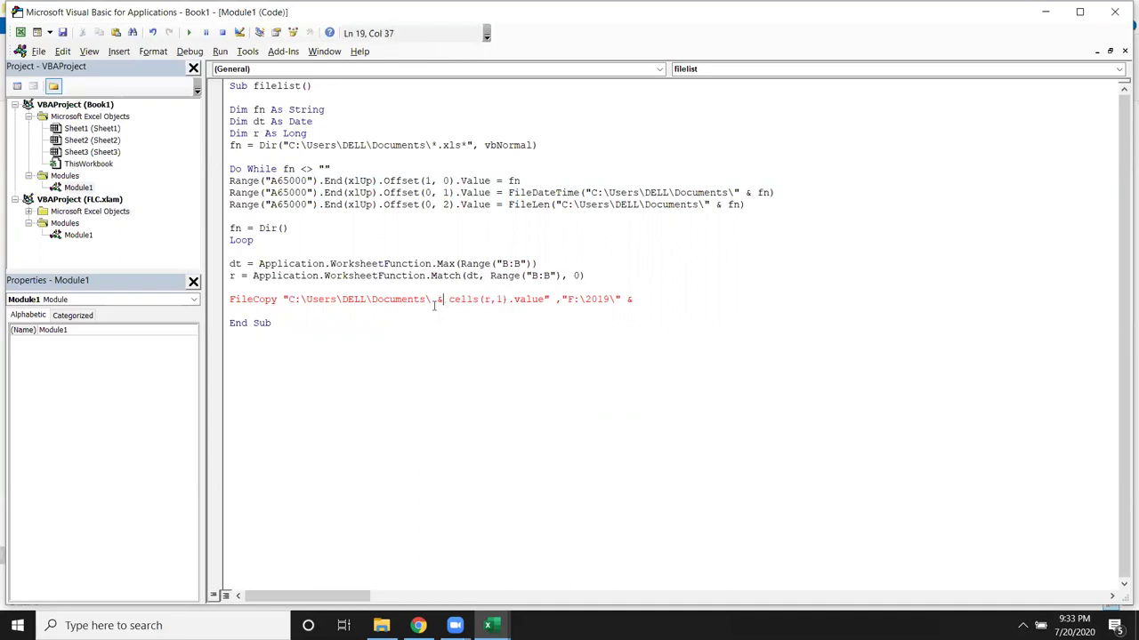
{"action": "left_click", "coordinate": [429, 300]}
{"action": "type", "text": "\""}
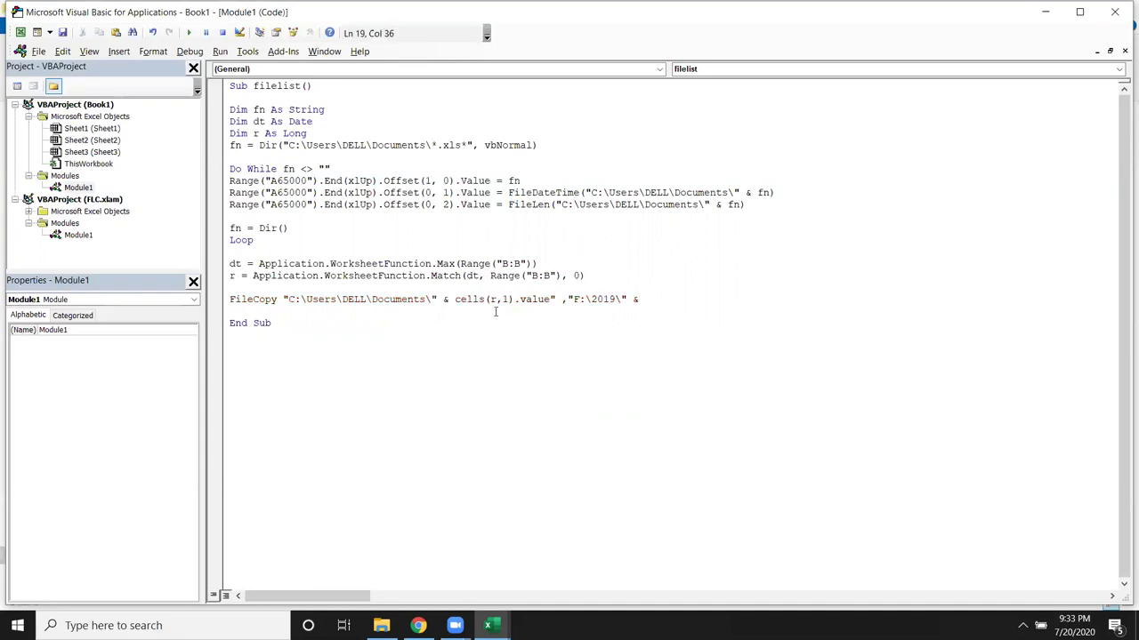
Remove the misplaced quote and append Cells(r,1).Value to the F:\2019\ destination path
{"action": "left_click", "coordinate": [552, 299]}
{"action": "key", "text": "BackSpace"}
{"action": "left_click_drag", "start_coordinate": [550, 300], "coordinate": [454, 300]}
{"action": "left_click", "coordinate": [656, 304]}
{"action": "type", "text": "Cells(r, 1).Value"}
{"action": "key", "text": "Down"}
{"action": "key", "text": "Down"}
{"action": "key", "text": "Down"}
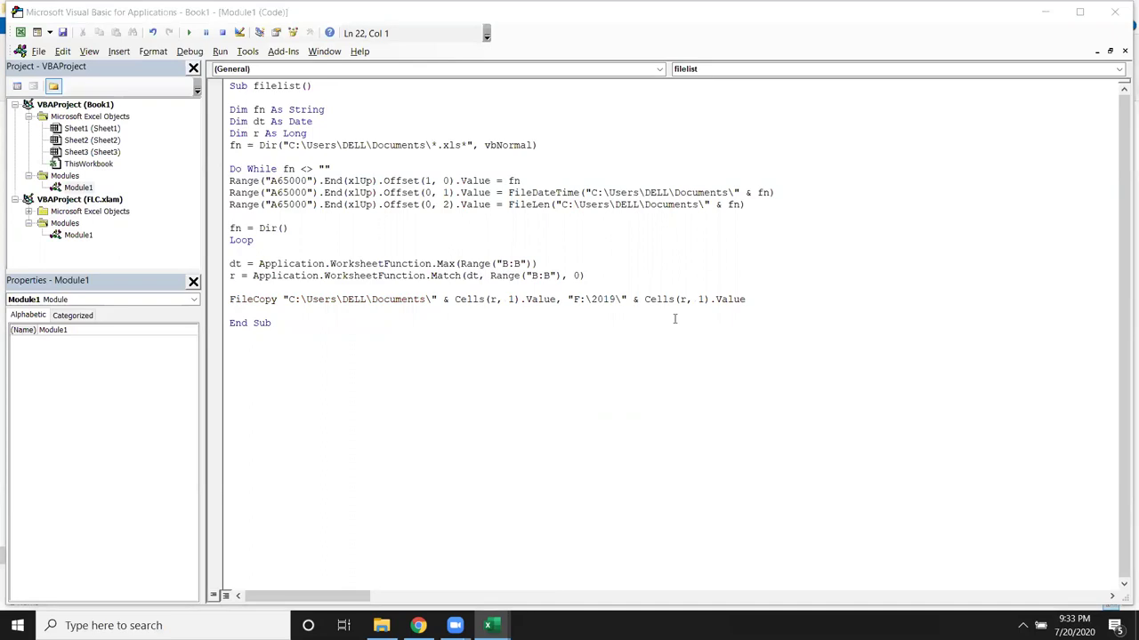
{"action": "left_click", "coordinate": [667, 347]}
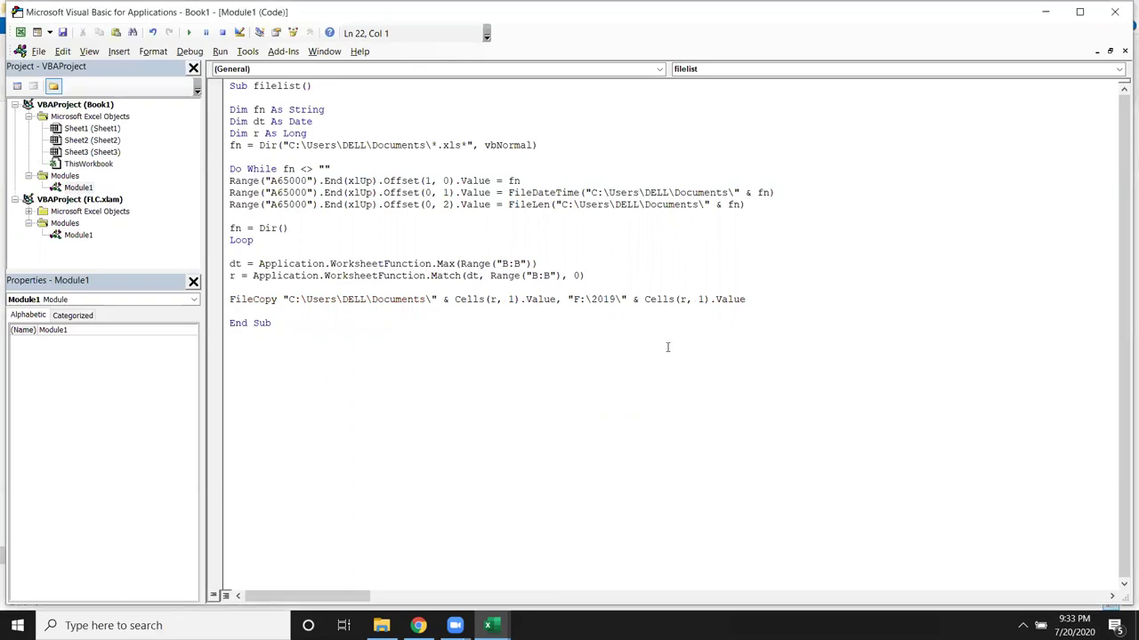
{"action": "key", "text": "alt+Tab"}
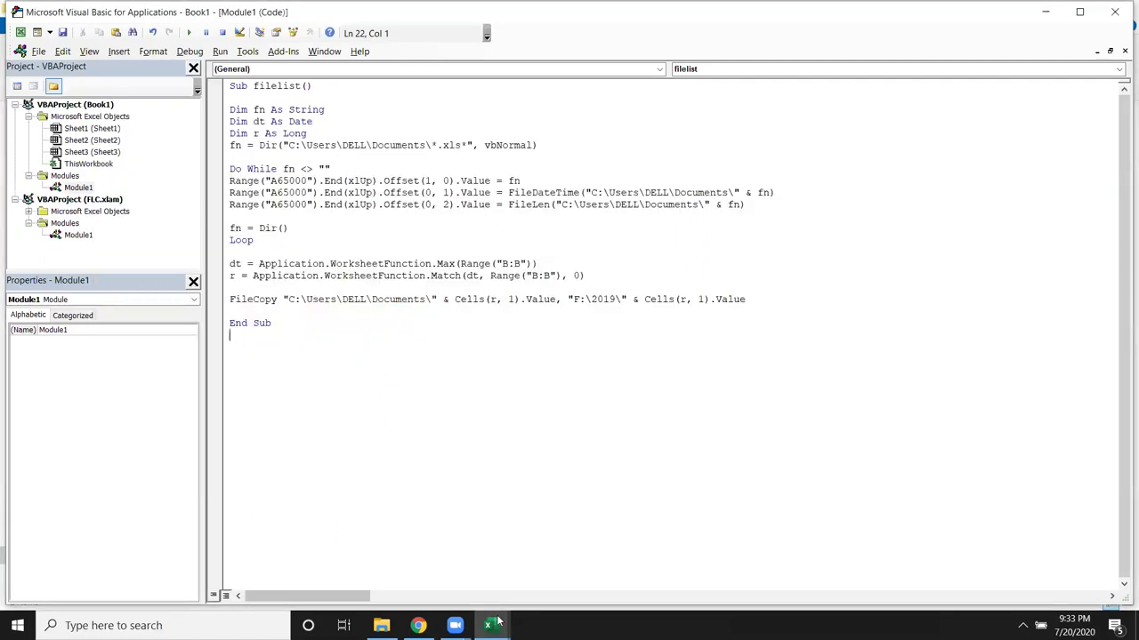
In Book1, delete the old file list below the headers and the F2:G5 helper results
{"action": "left_click", "coordinate": [488, 626]}
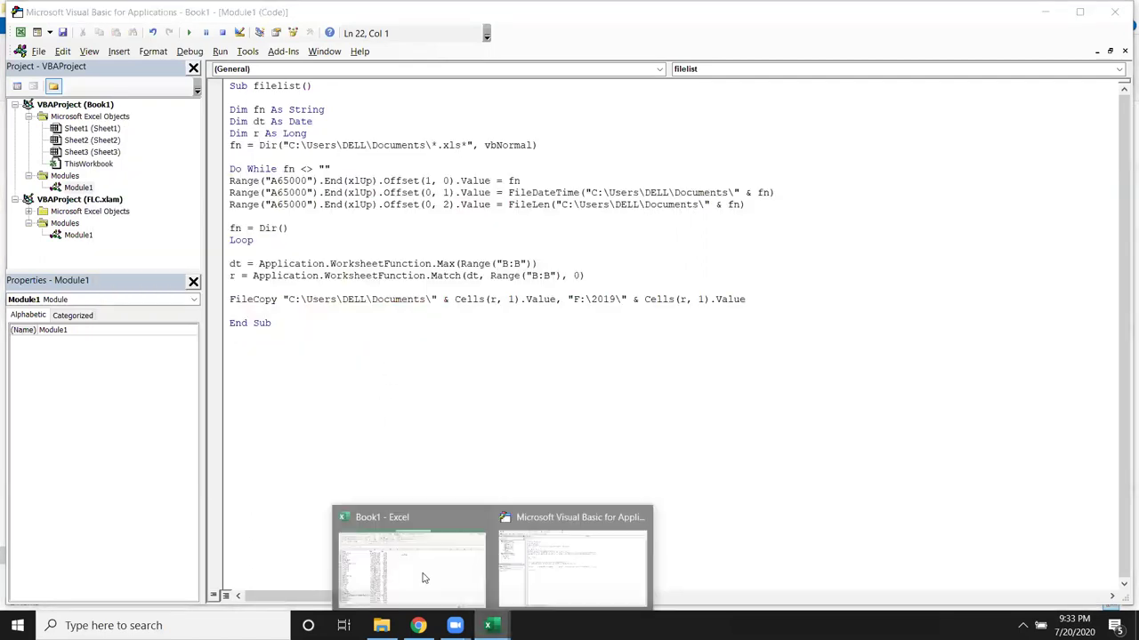
{"action": "left_click", "coordinate": [364, 517]}
{"action": "left_click", "coordinate": [98, 211]}
{"action": "key", "text": "Up"}
{"action": "key", "text": "Up"}
{"action": "key", "text": "ctrl+shift+Right"}
{"action": "key", "text": "ctrl+shift+Down"}
{"action": "key", "text": "Delete"}
{"action": "key", "text": "Up"}
{"action": "key", "text": "Right"}
{"action": "key", "text": "Right"}
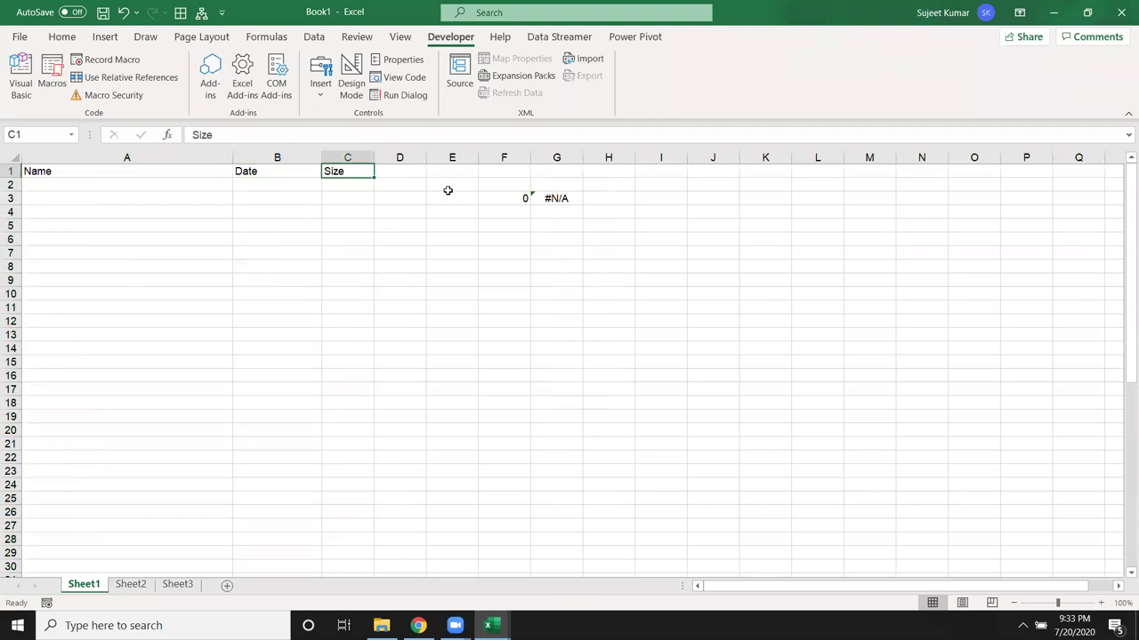
{"action": "left_click_drag", "start_coordinate": [494, 184], "coordinate": [552, 222]}
{"action": "key", "text": "Delete"}
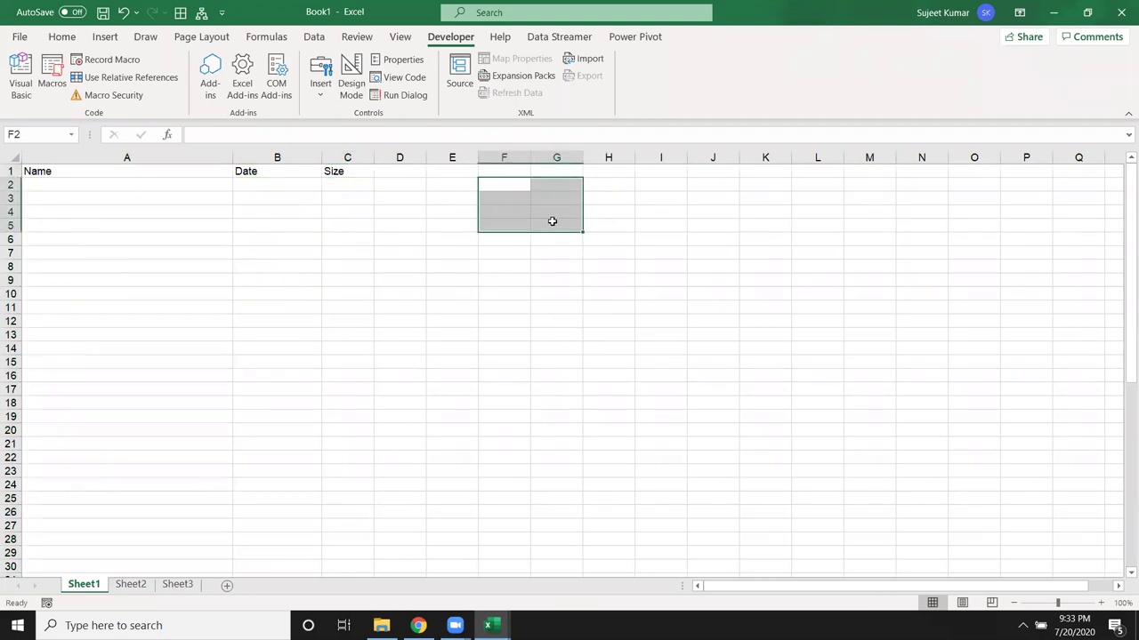
Run the filelist macro from the Macros dialog; it stops with run-time error 1004
{"action": "key", "text": "alt+F8"}
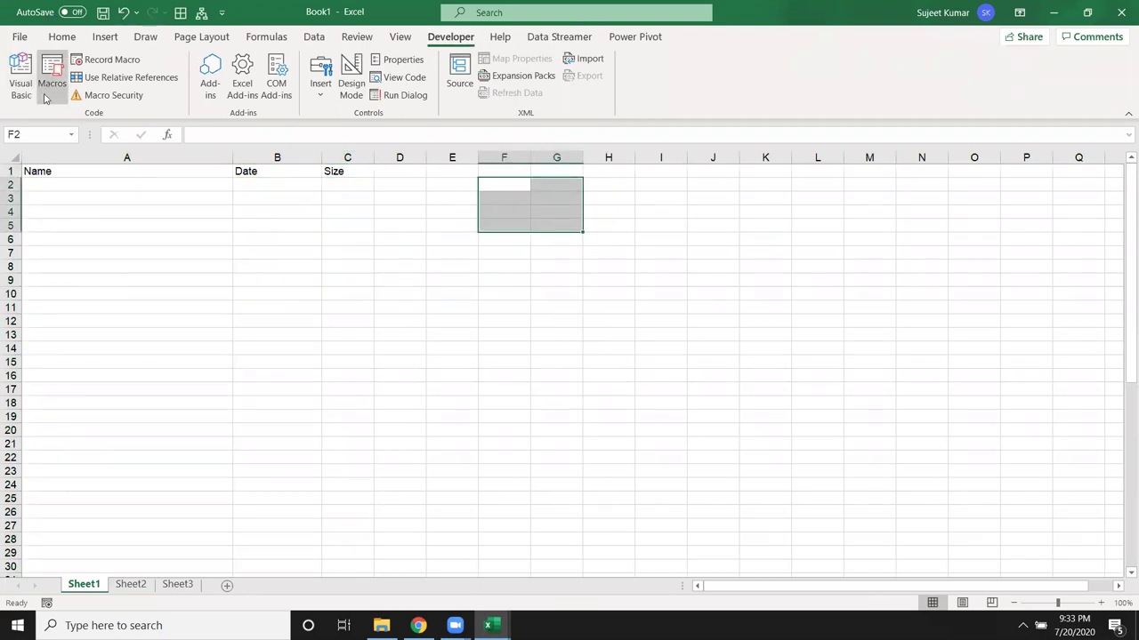
{"action": "left_click", "coordinate": [44, 96]}
{"action": "left_click", "coordinate": [640, 242]}
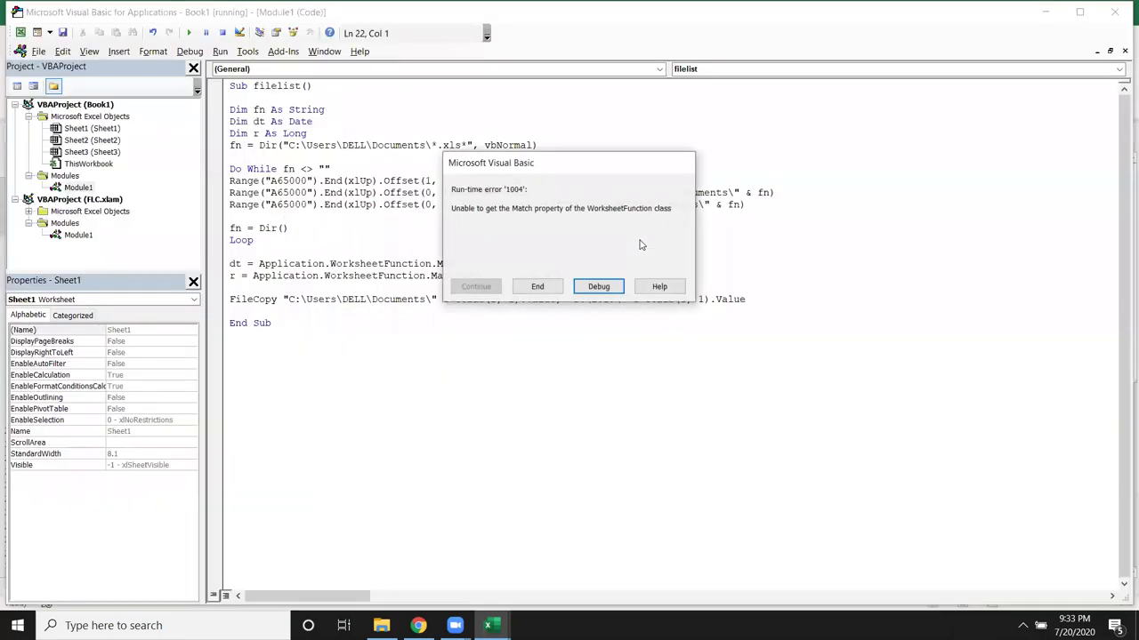
{"action": "left_click", "coordinate": [615, 290]}
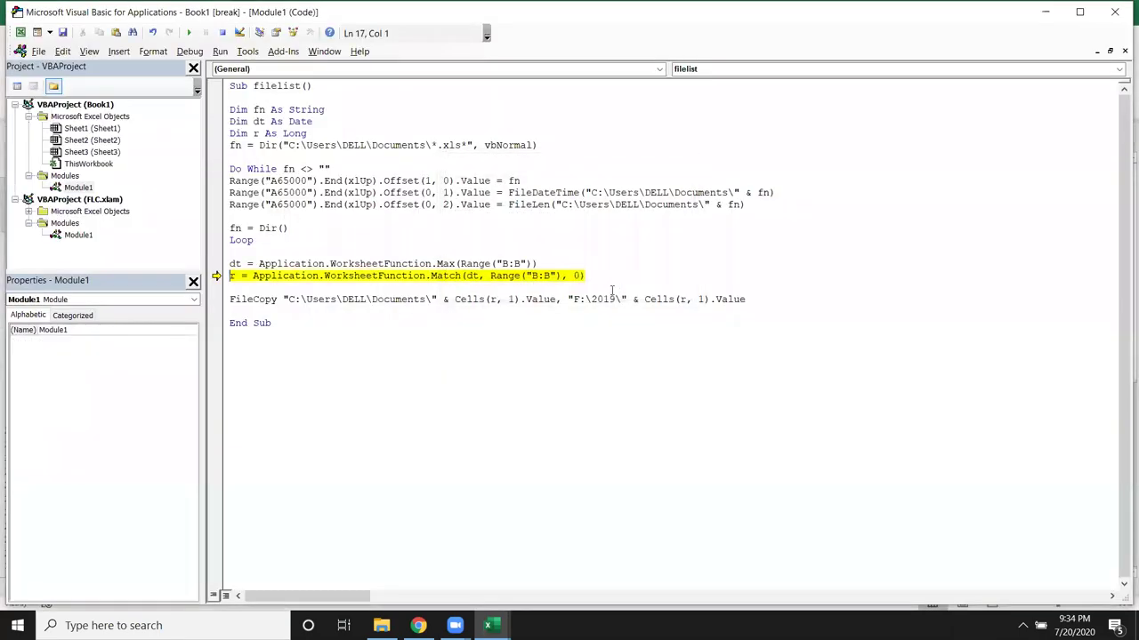
{"action": "left_click", "coordinate": [475, 276]}
{"action": "mouse_move", "coordinate": [234, 266]}
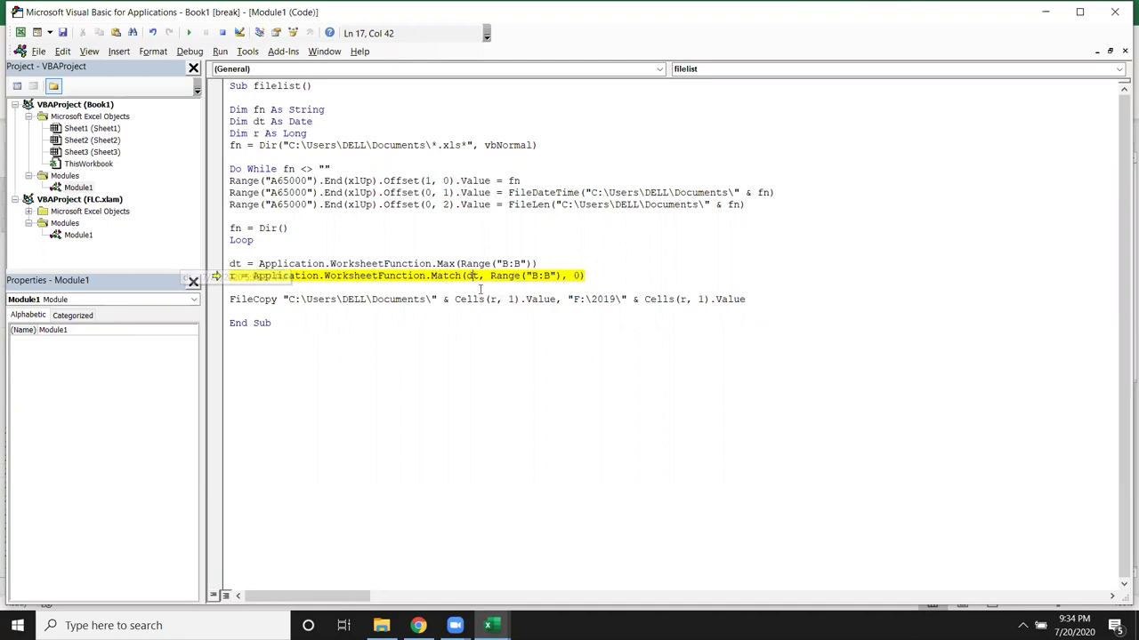
{"action": "mouse_move", "coordinate": [471, 277]}
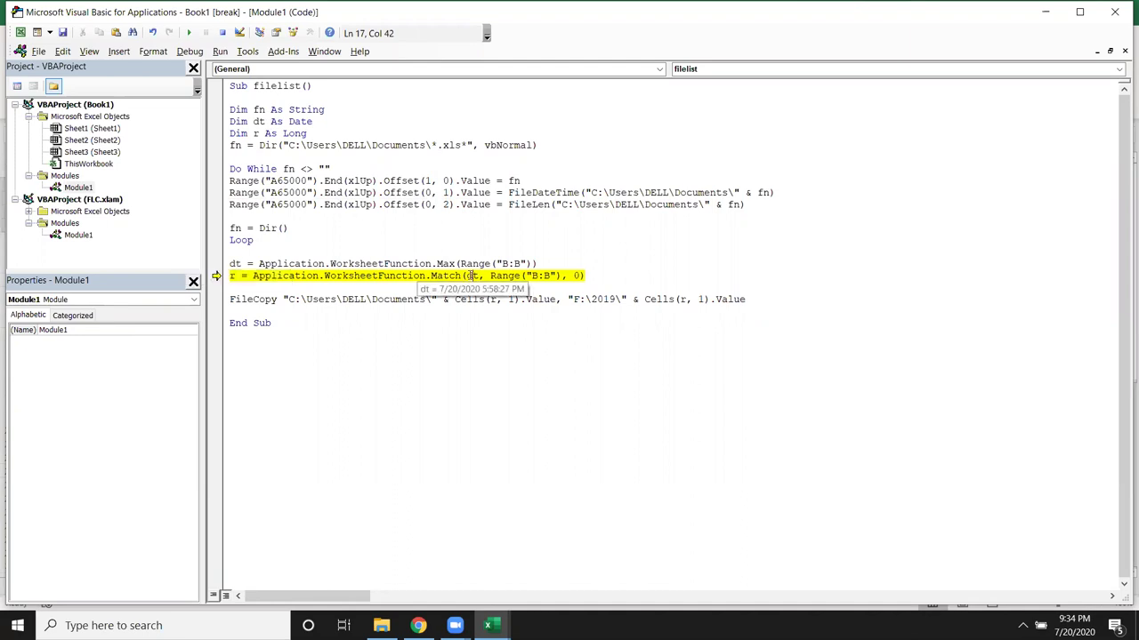
{"action": "double_click", "coordinate": [302, 122]}
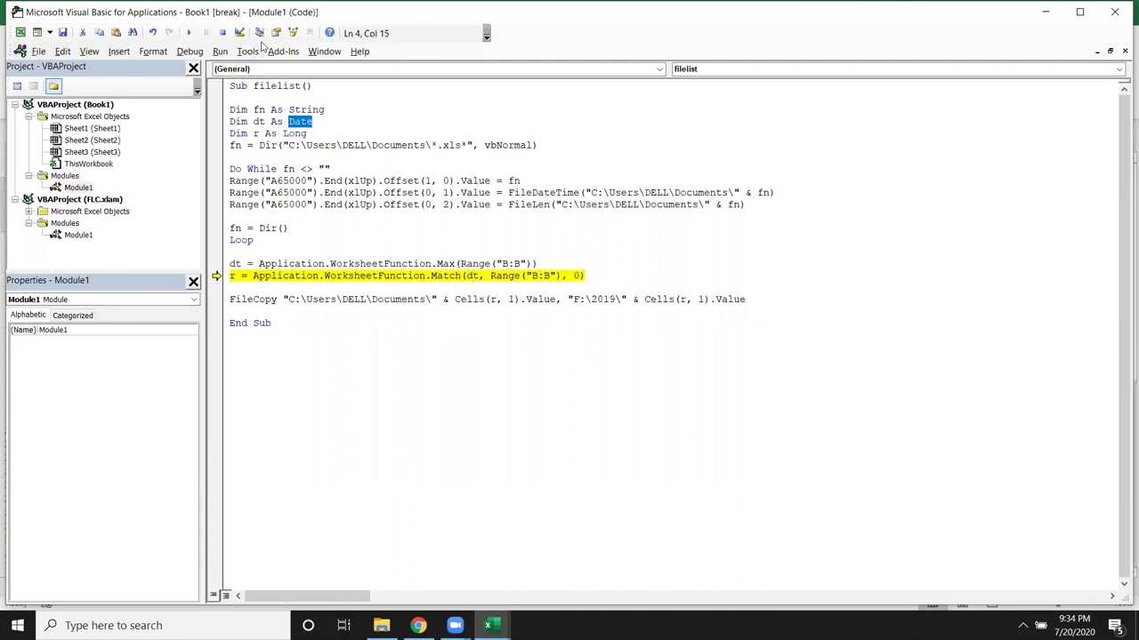
{"action": "left_click", "coordinate": [222, 33]}
{"action": "left_click", "coordinate": [371, 275]}
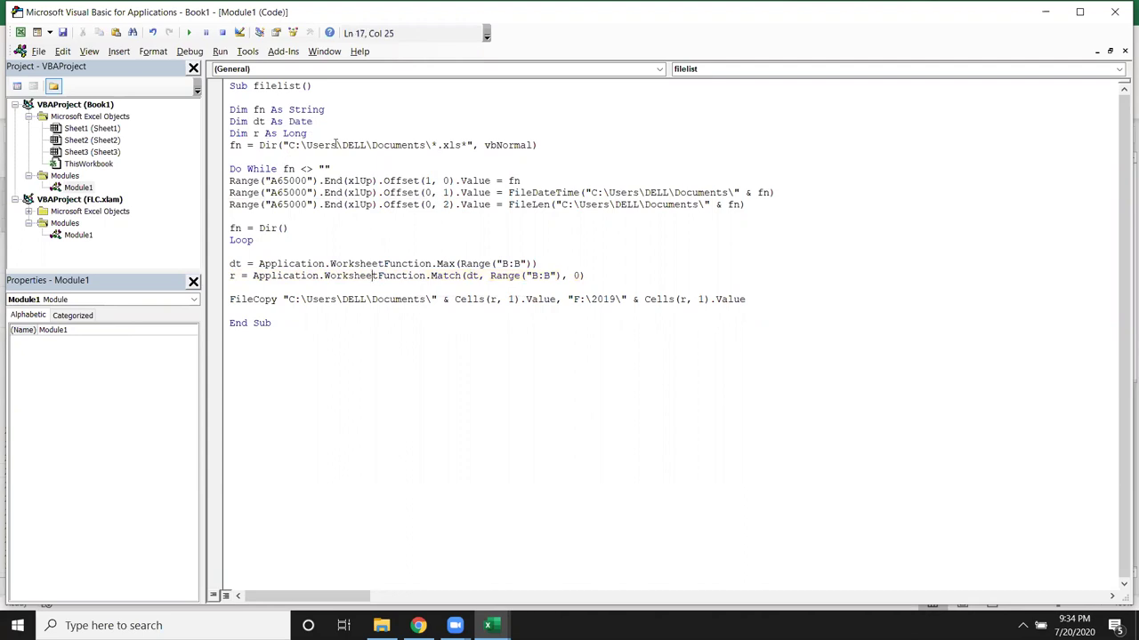
{"action": "key", "text": "alt+F11"}
{"action": "left_click", "coordinate": [269, 184]}
{"action": "left_click", "coordinate": [271, 211]}
{"action": "left_click", "coordinate": [272, 226]}
{"action": "left_click_drag", "start_coordinate": [272, 280], "coordinate": [273, 294]}
{"action": "left_click", "coordinate": [273, 307]}
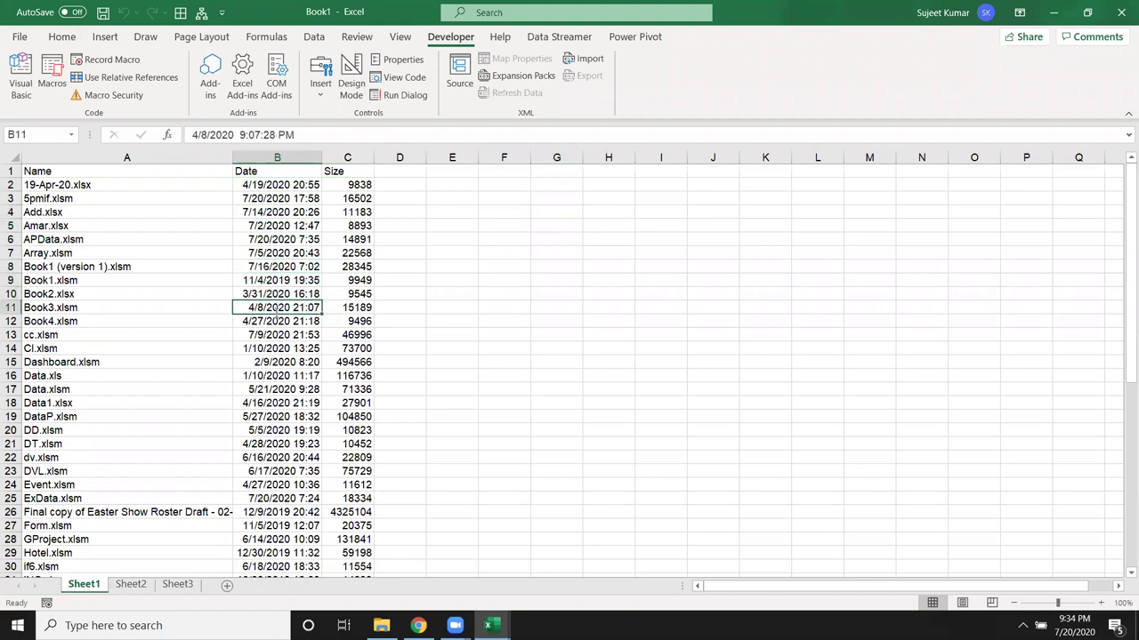
{"action": "key", "text": "alt+F11"}
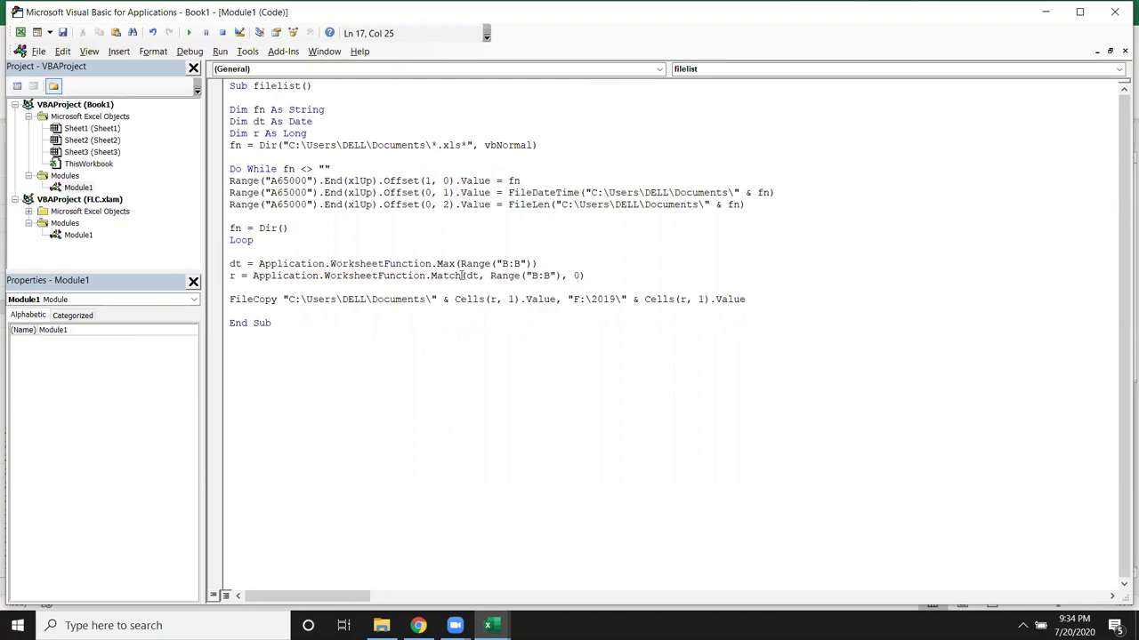
Change the declaration of dt from Date to Double
{"action": "double_click", "coordinate": [312, 122]}
{"action": "key", "text": "BackSpace"}
{"action": "key", "text": "BackSpace"}
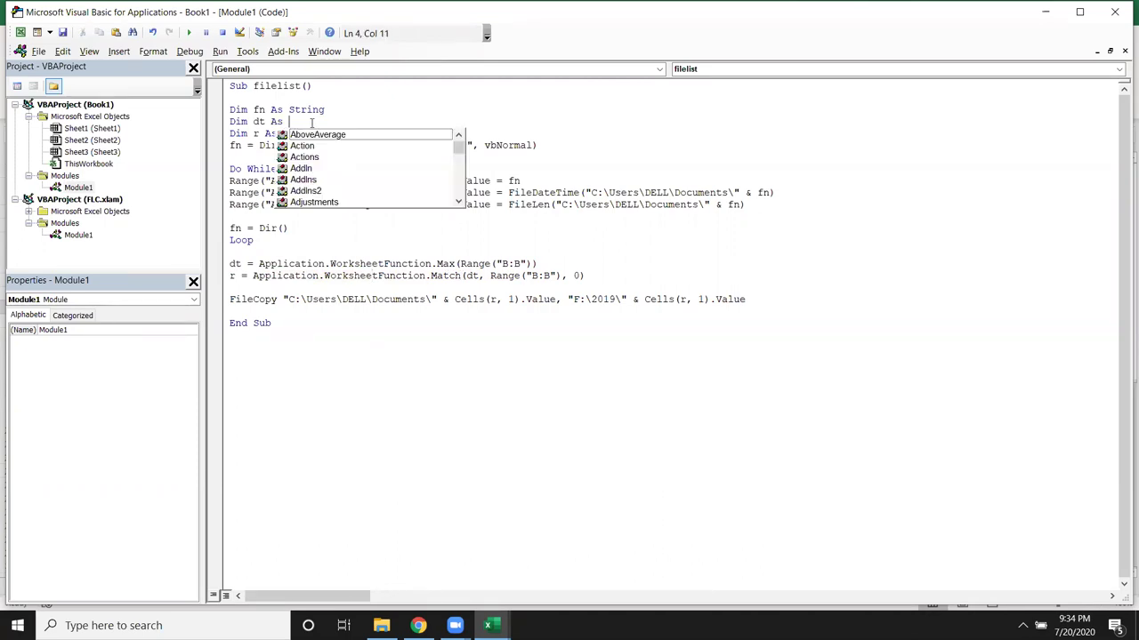
{"action": "type", "text": "Doub"}
{"action": "key", "text": "Tab"}
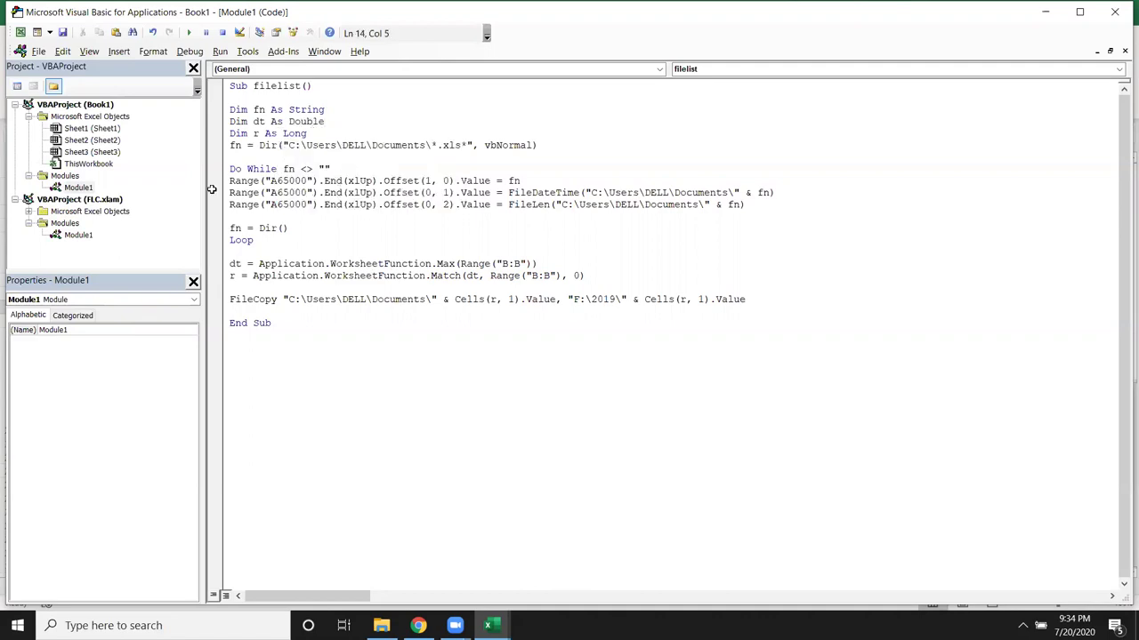
Clear the old file list from A2 across to column C and down to the end
{"action": "key", "text": "alt+F11"}
{"action": "left_click", "coordinate": [114, 184]}
{"action": "key", "text": "ctrl+shift+Right"}
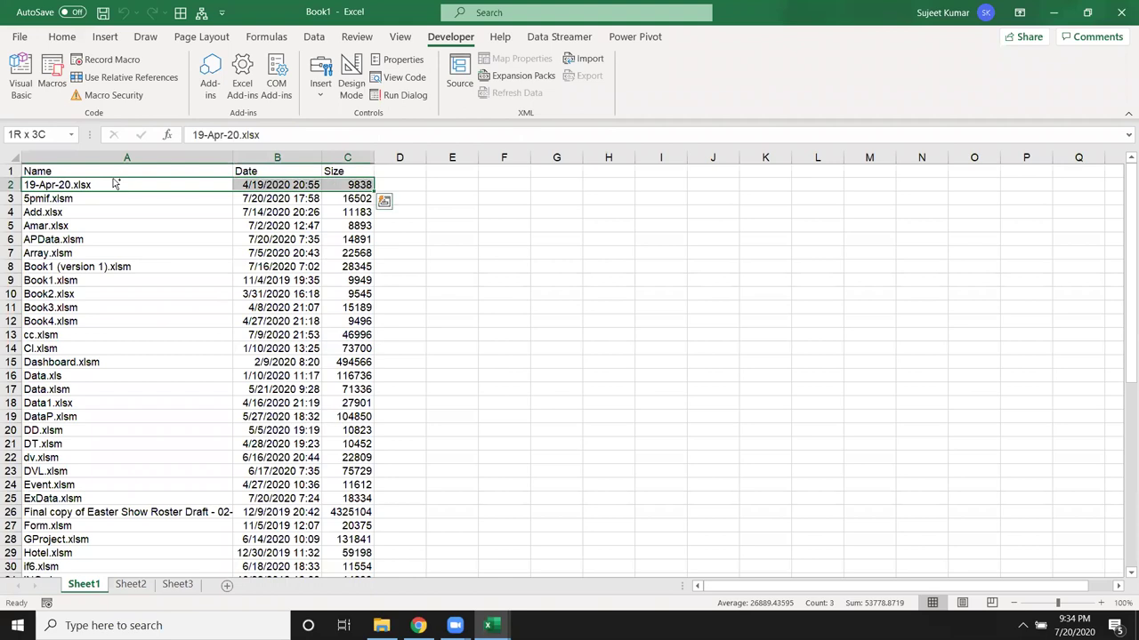
{"action": "key", "text": "ctrl+shift+Down"}
{"action": "key", "text": "Delete"}
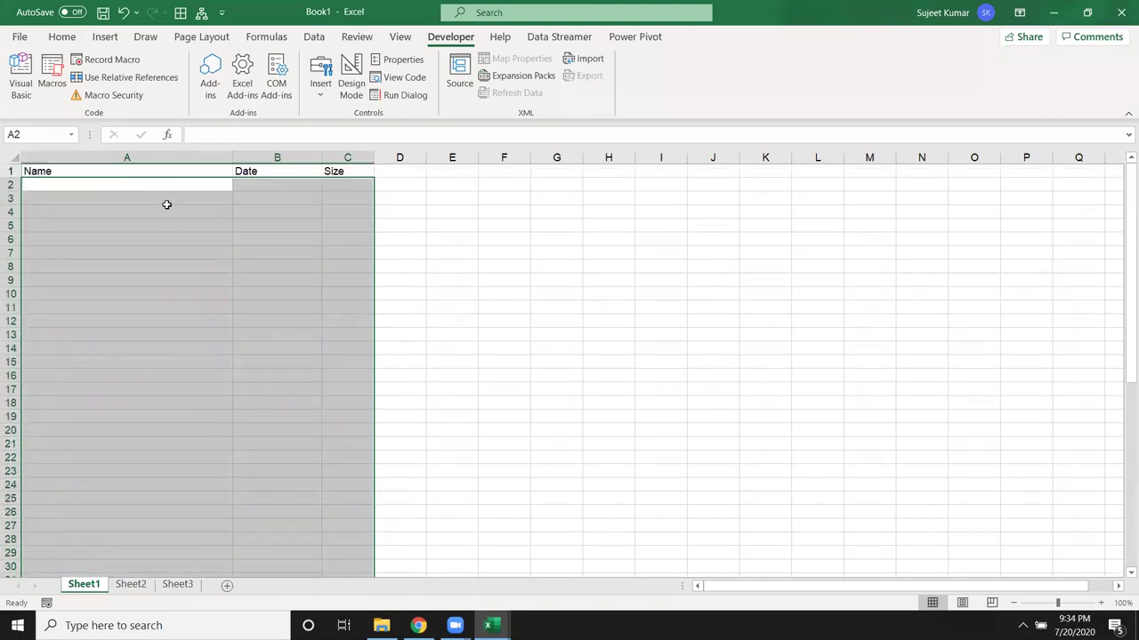
Rerun the filelist macro to rebuild the list, then open File Explorer to check the 2019 folder
{"action": "key", "text": "alt+F11"}
{"action": "left_click", "coordinate": [332, 227]}
{"action": "left_click", "coordinate": [190, 33]}
{"action": "left_click", "coordinate": [314, 240]}
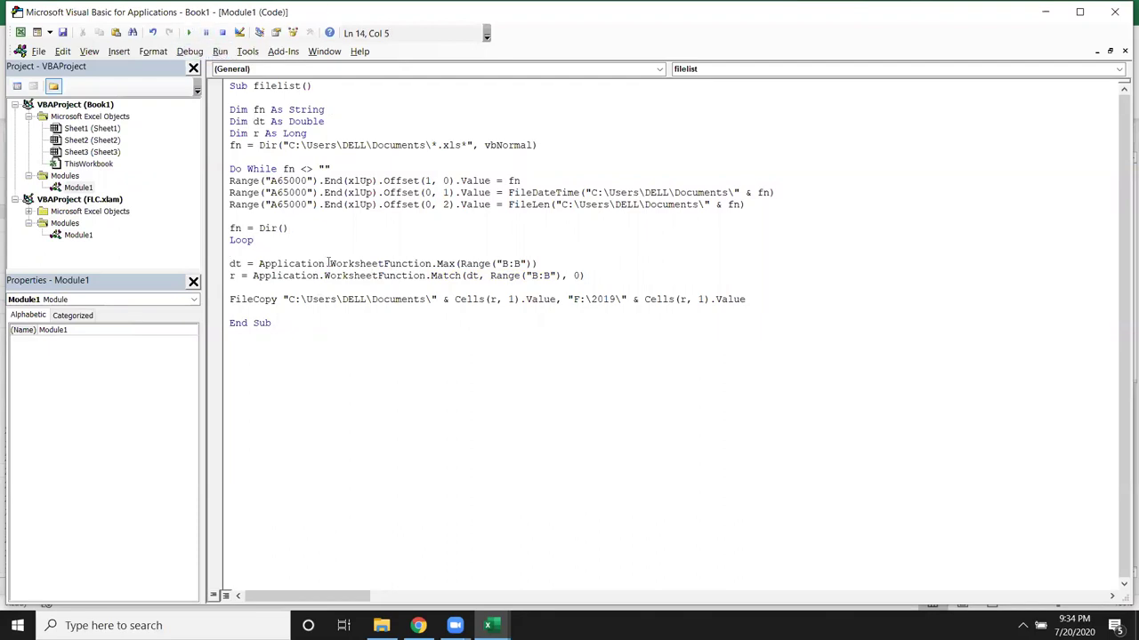
{"action": "key", "text": "alt+F11"}
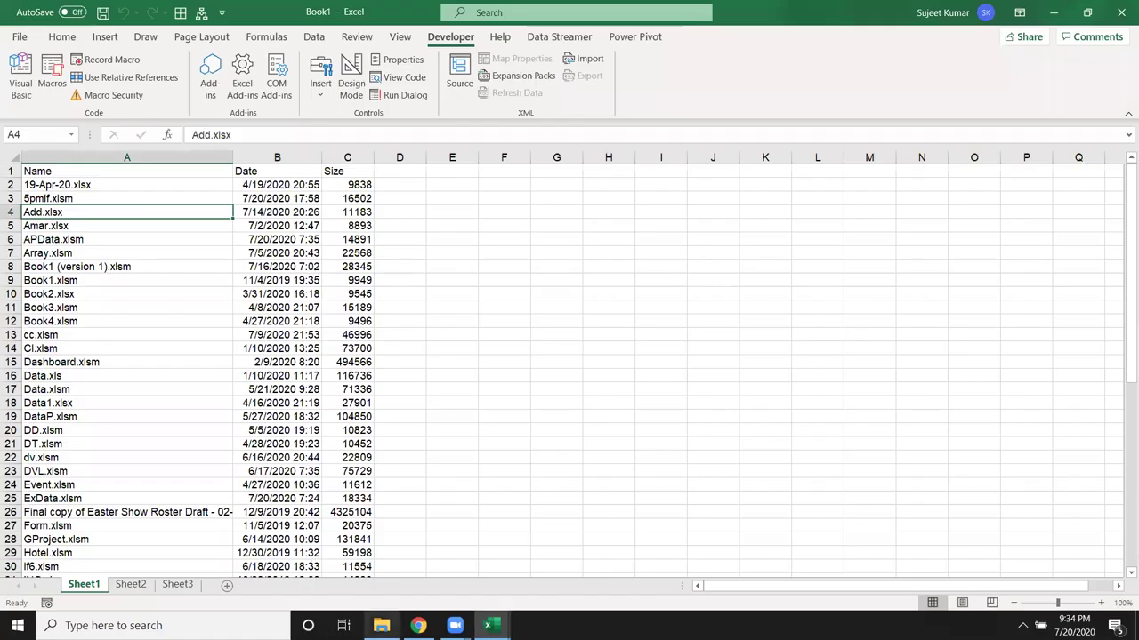
{"action": "left_click", "coordinate": [380, 625]}
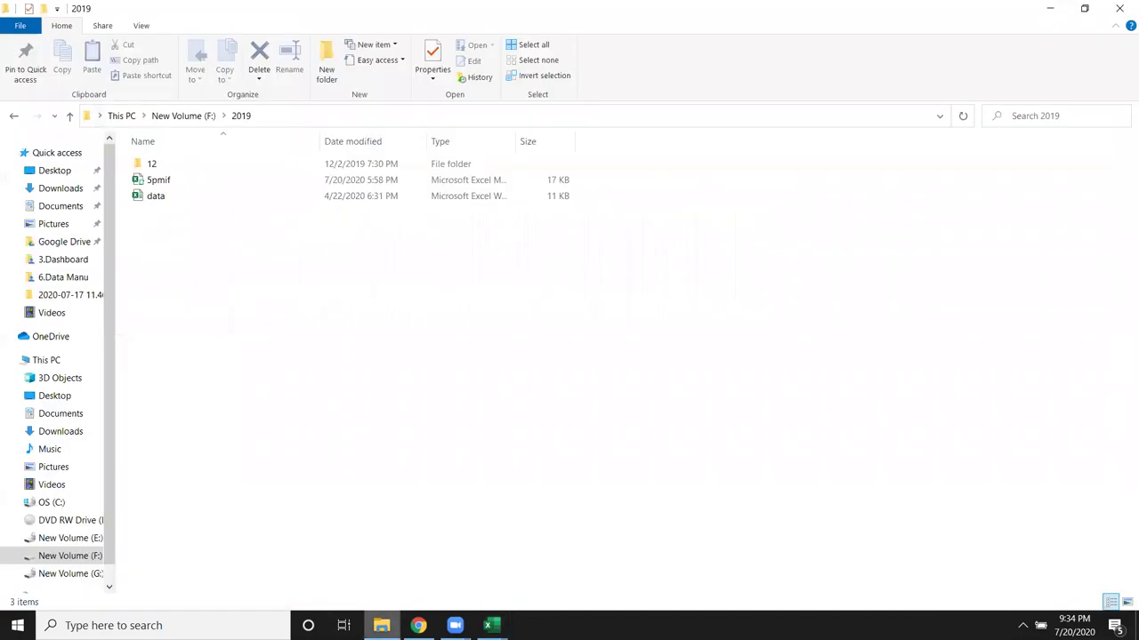
Compare the data and 5pmif file details in F:\2019, then return to the filelist macro code
{"action": "left_click", "coordinate": [184, 198]}
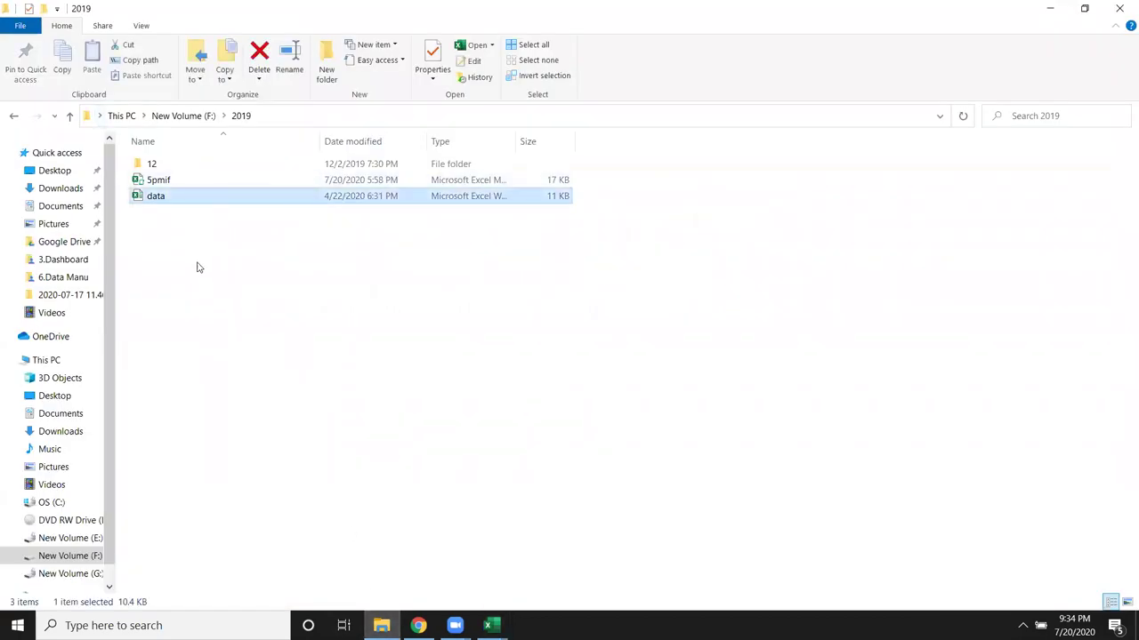
{"action": "left_click", "coordinate": [202, 179]}
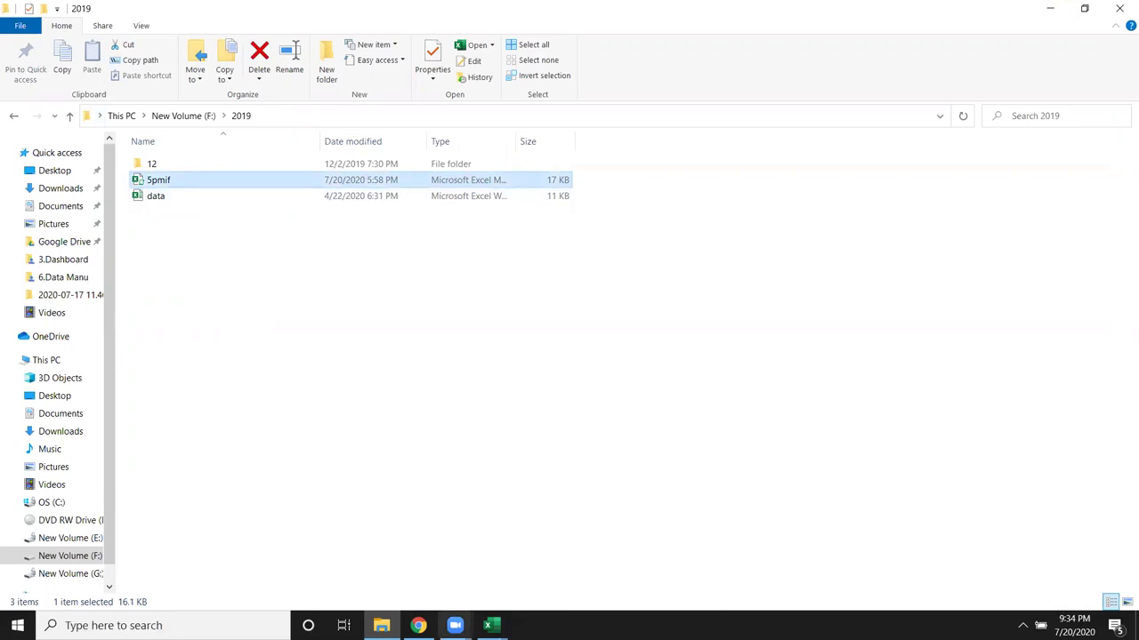
{"action": "mouse_move", "coordinate": [488, 625]}
{"action": "left_click", "coordinate": [572, 552]}
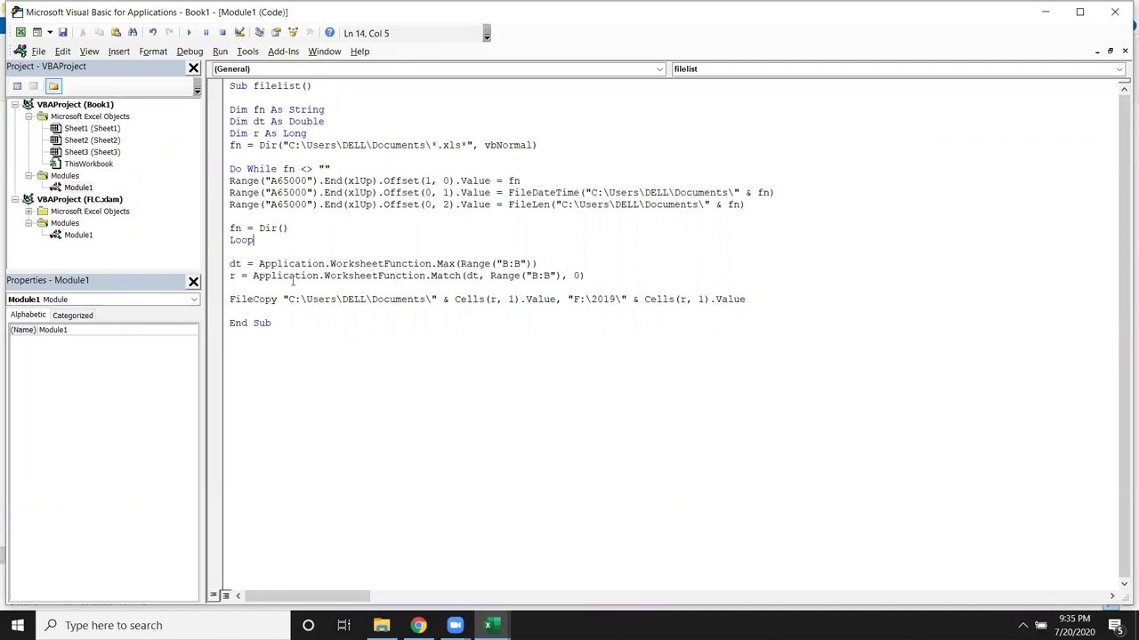
{"action": "left_click_drag", "start_coordinate": [261, 242], "coordinate": [203, 173]}
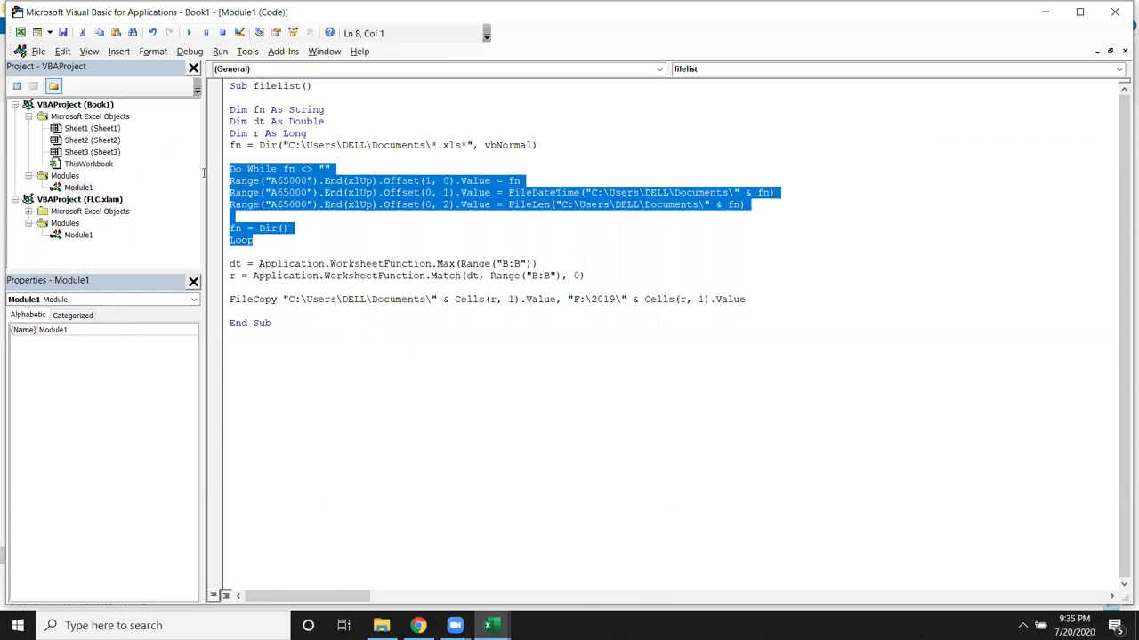
{"action": "left_click", "coordinate": [367, 156]}
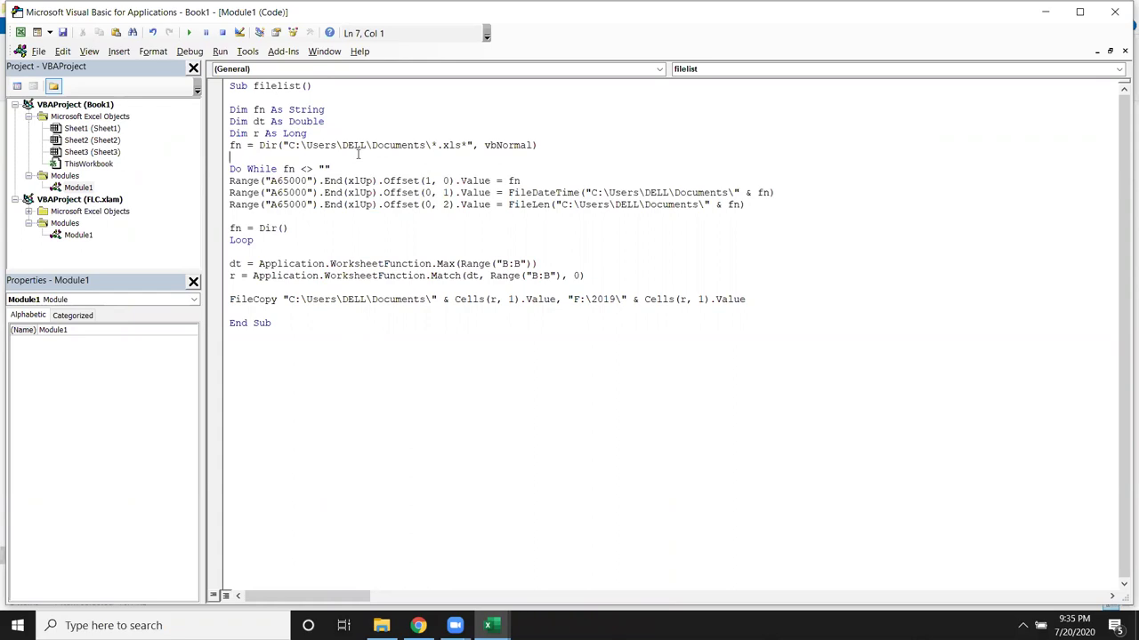
{"action": "left_click", "coordinate": [354, 145]}
{"action": "double_click", "coordinate": [545, 193]}
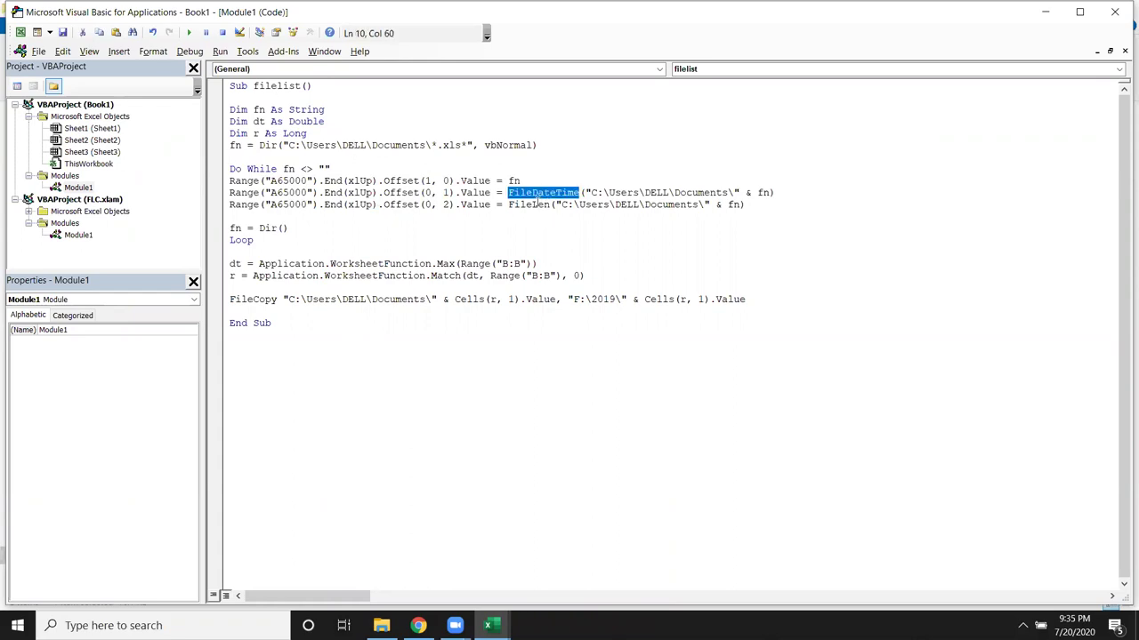
{"action": "double_click", "coordinate": [539, 206]}
{"action": "left_click", "coordinate": [220, 209]}
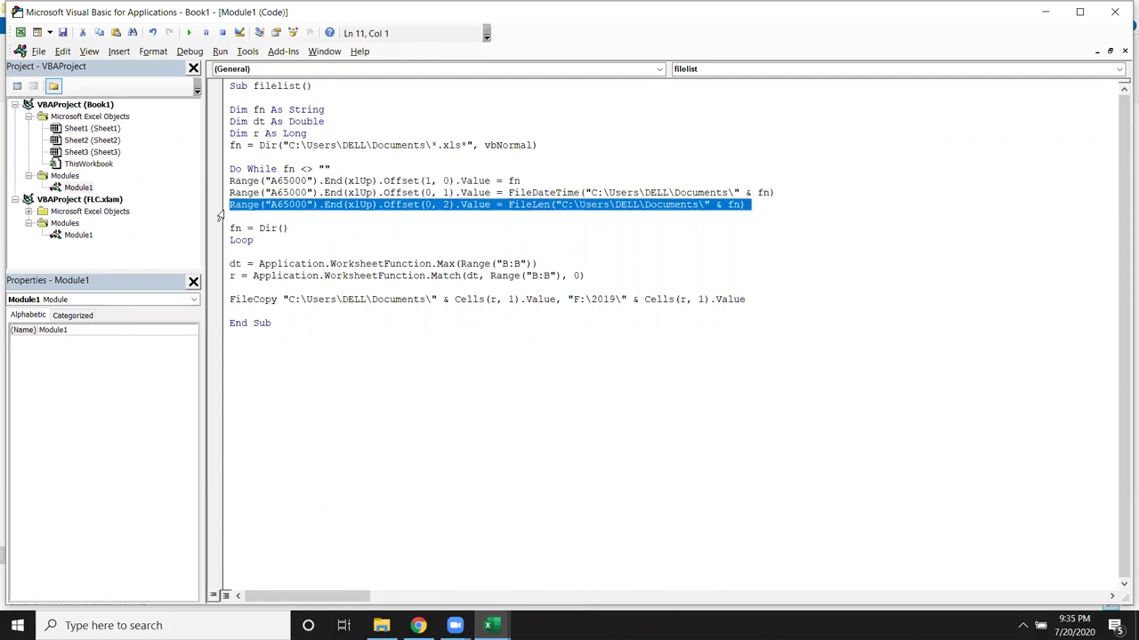
{"action": "left_click", "coordinate": [531, 223]}
{"action": "left_click", "coordinate": [534, 193]}
{"action": "double_click", "coordinate": [534, 193]}
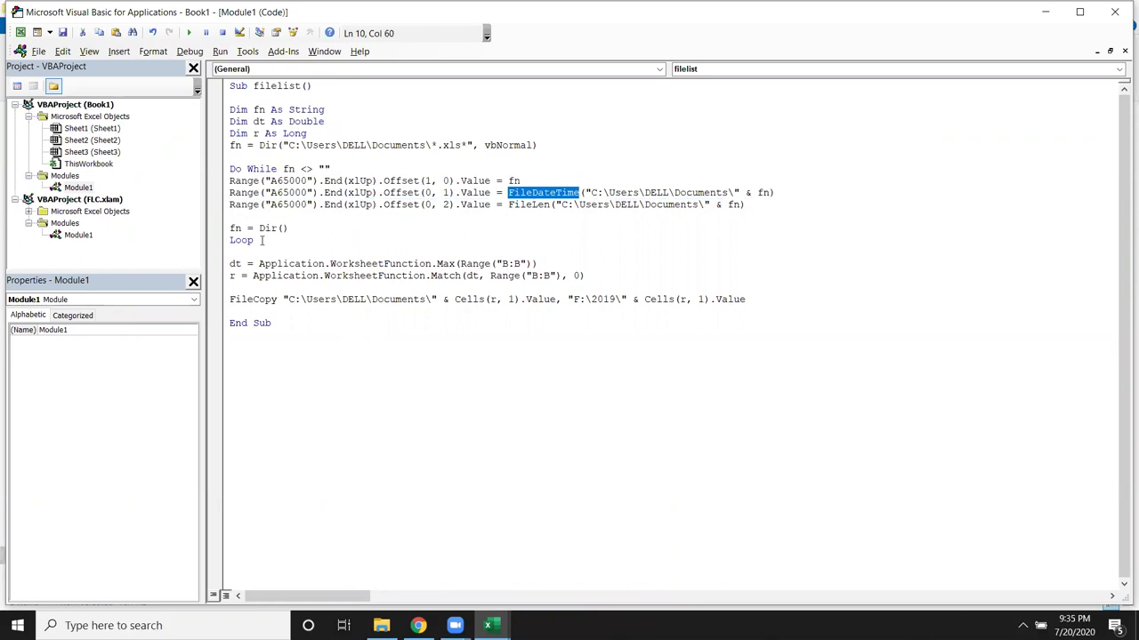
{"action": "left_click_drag", "start_coordinate": [254, 240], "coordinate": [233, 169]}
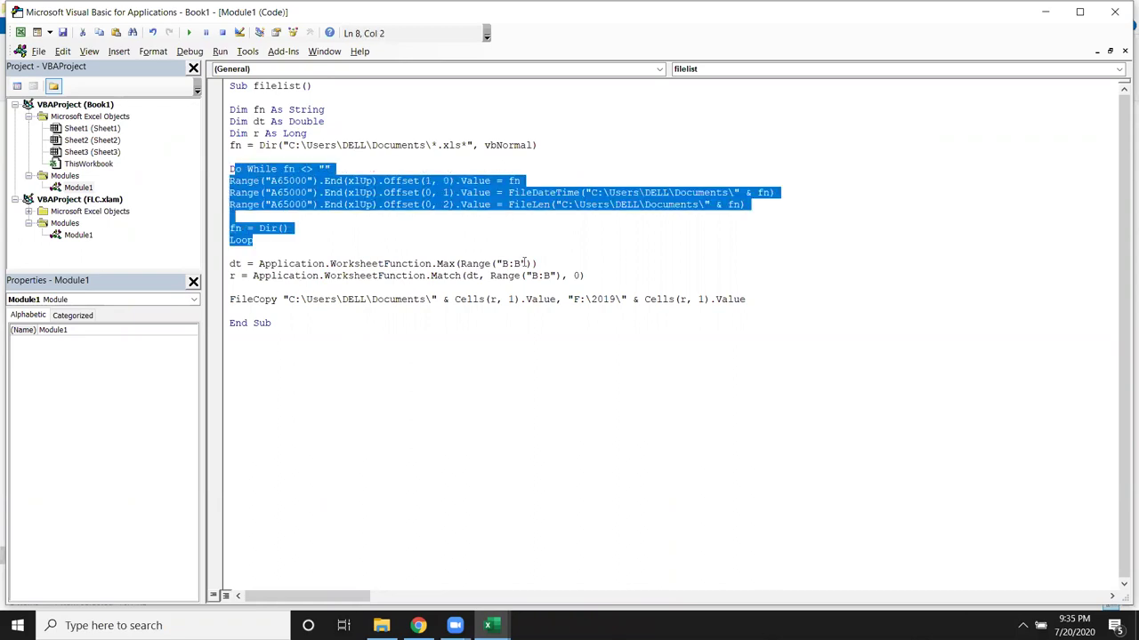
{"action": "mouse_move", "coordinate": [531, 263]}
{"action": "left_mouse_down"}
{"action": "mouse_move", "coordinate": [258, 264]}
{"action": "mouse_move", "coordinate": [596, 276]}
{"action": "left_mouse_up"}
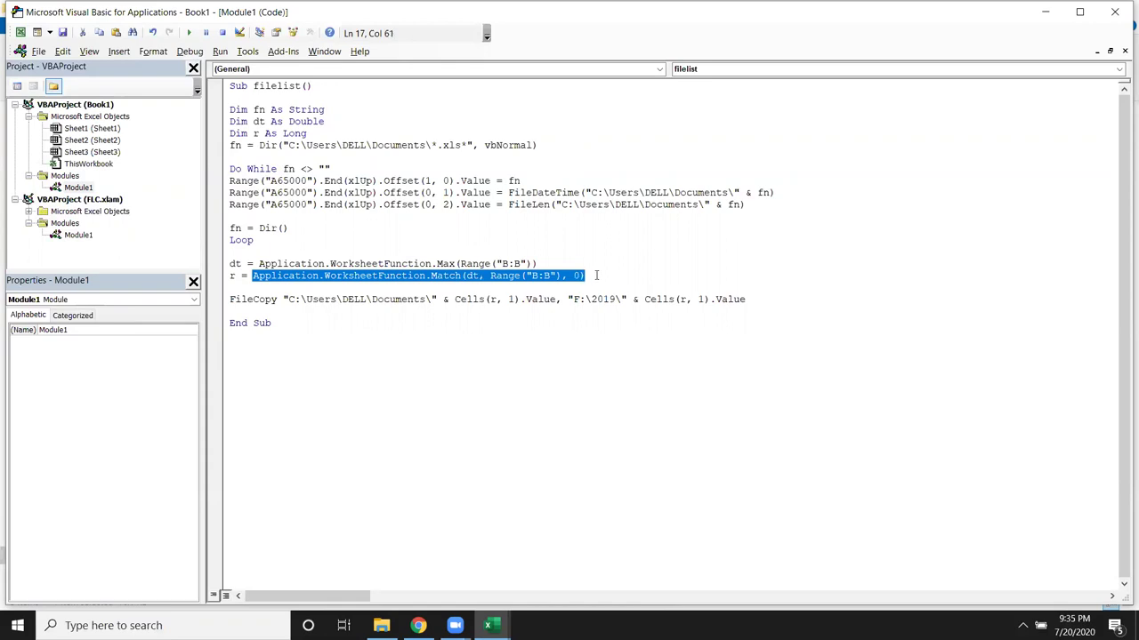
{"action": "left_click", "coordinate": [238, 275]}
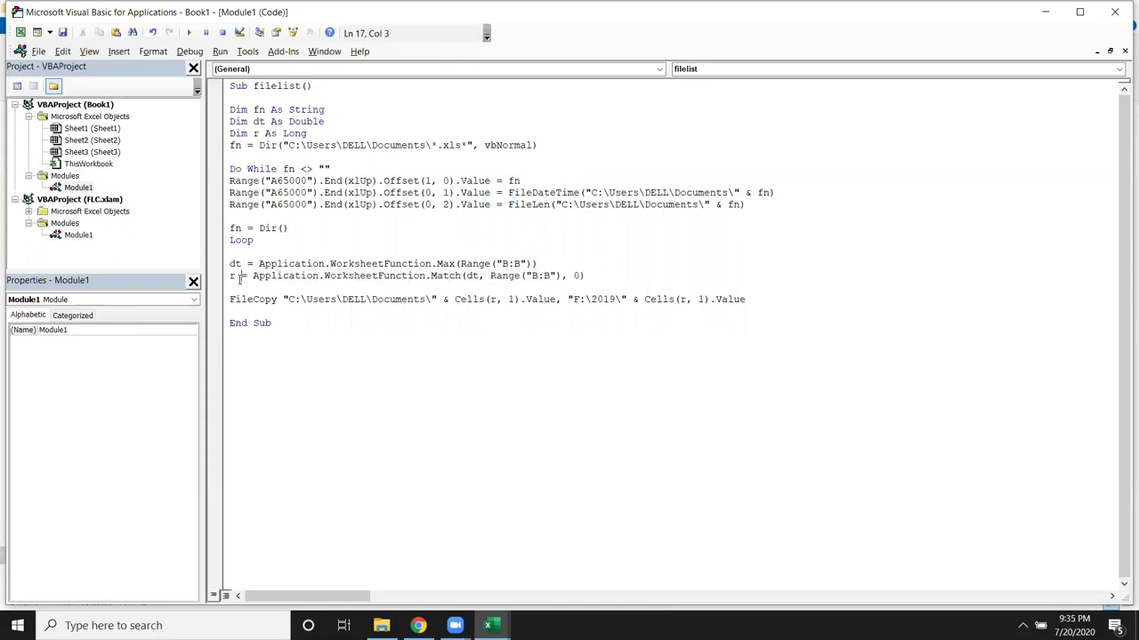
{"action": "double_click", "coordinate": [232, 276]}
{"action": "left_click_drag", "start_coordinate": [289, 301], "coordinate": [552, 301]}
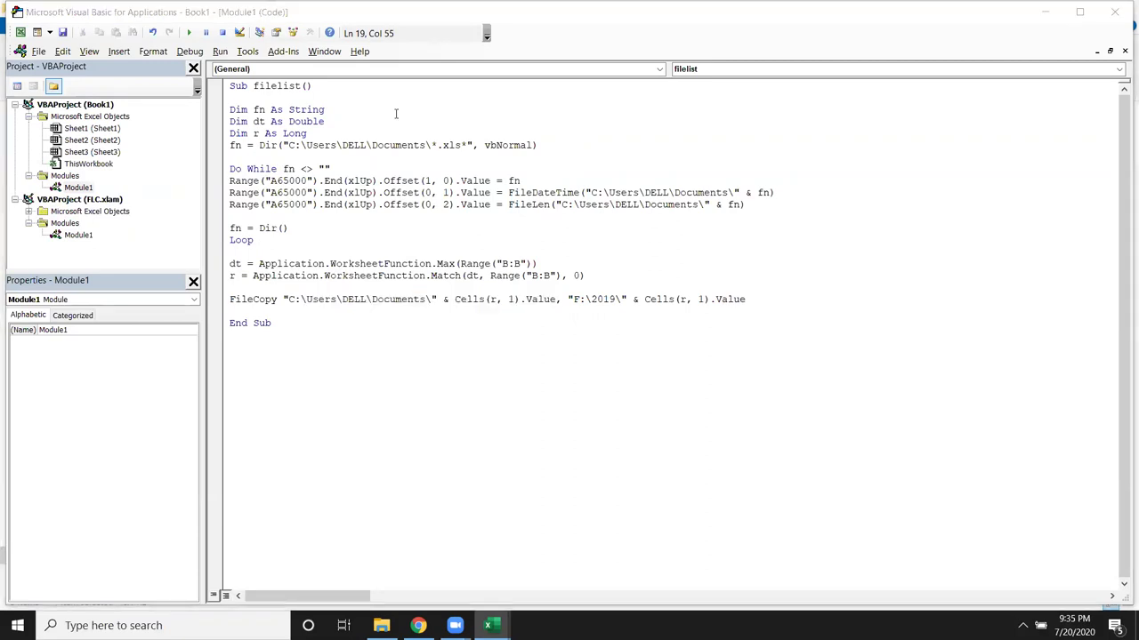
{"action": "left_click", "coordinate": [364, 156]}
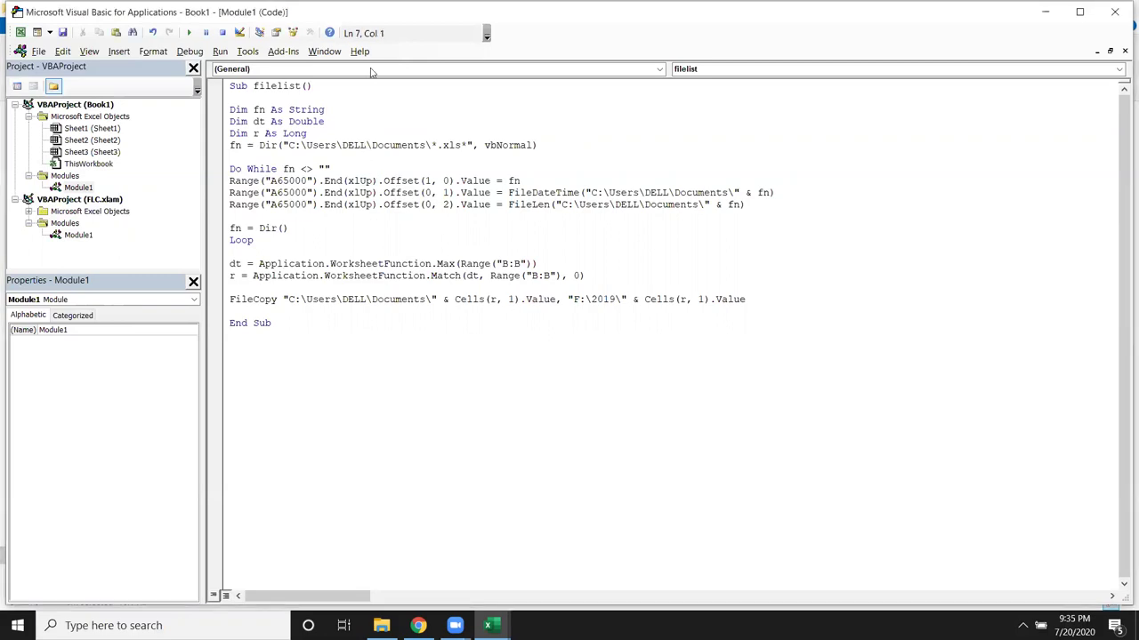